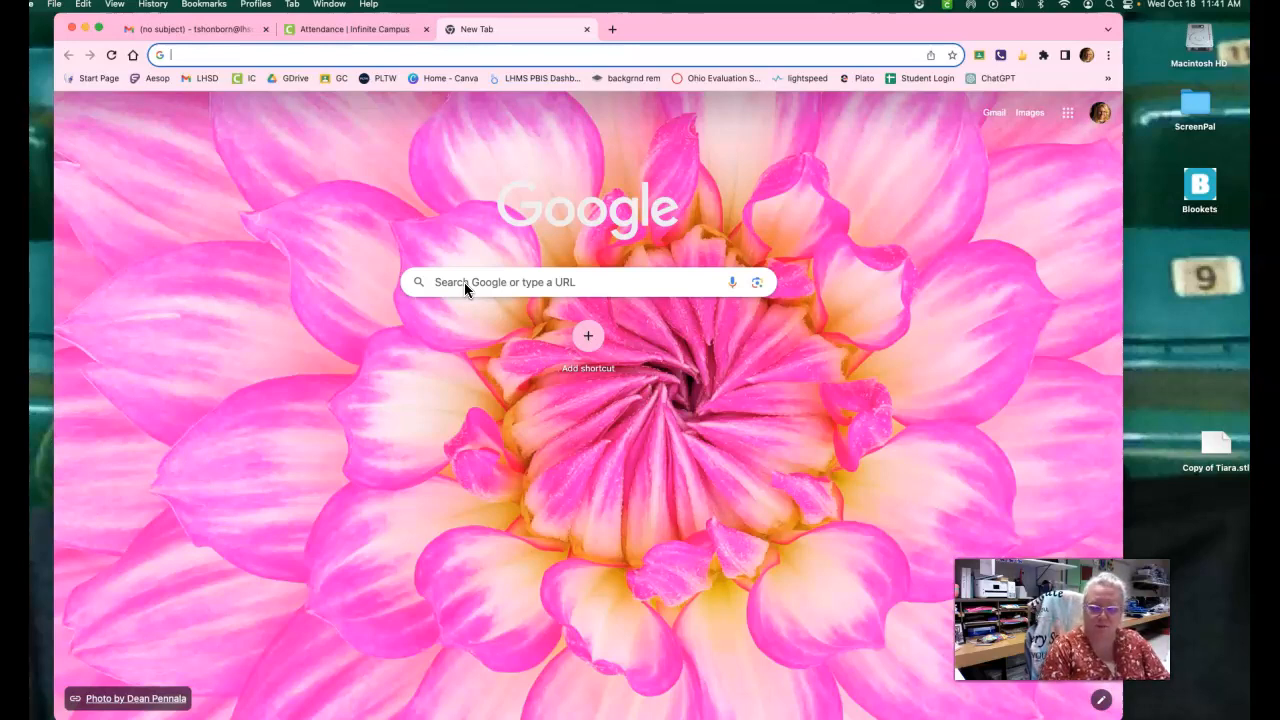
Go to forms.google.com in the new browser tab.
click(179, 53)
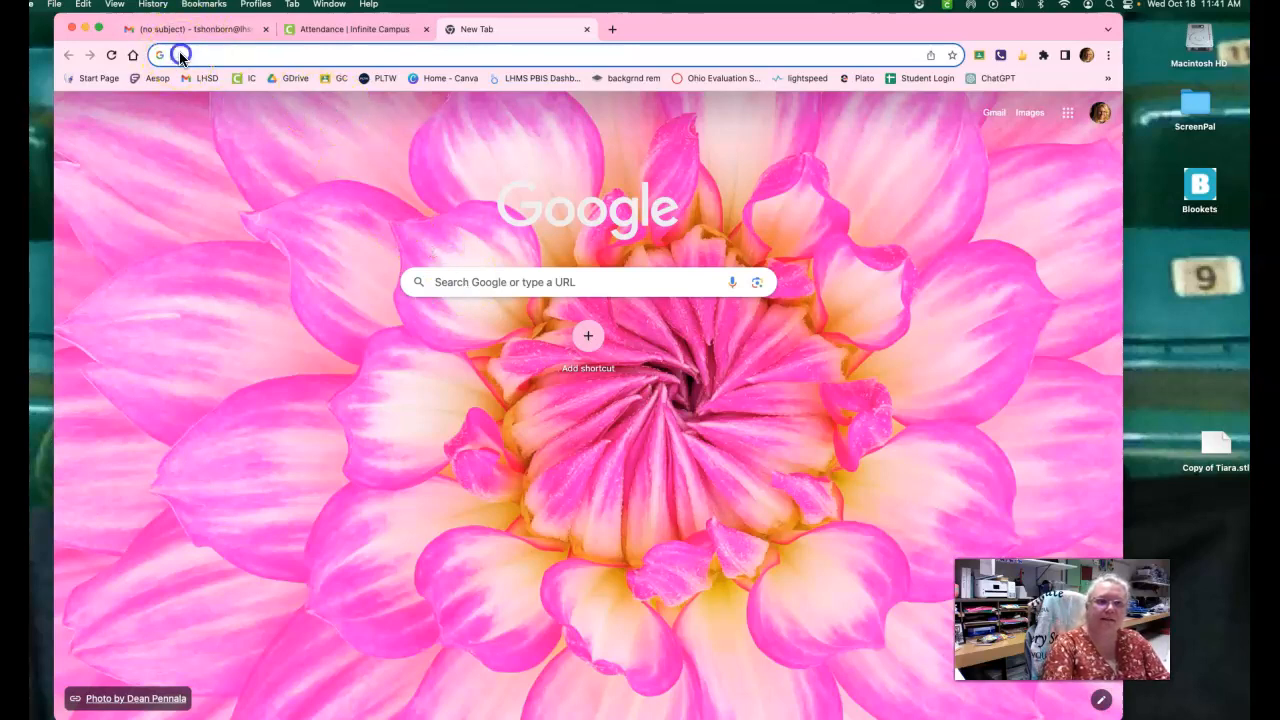
click(180, 57)
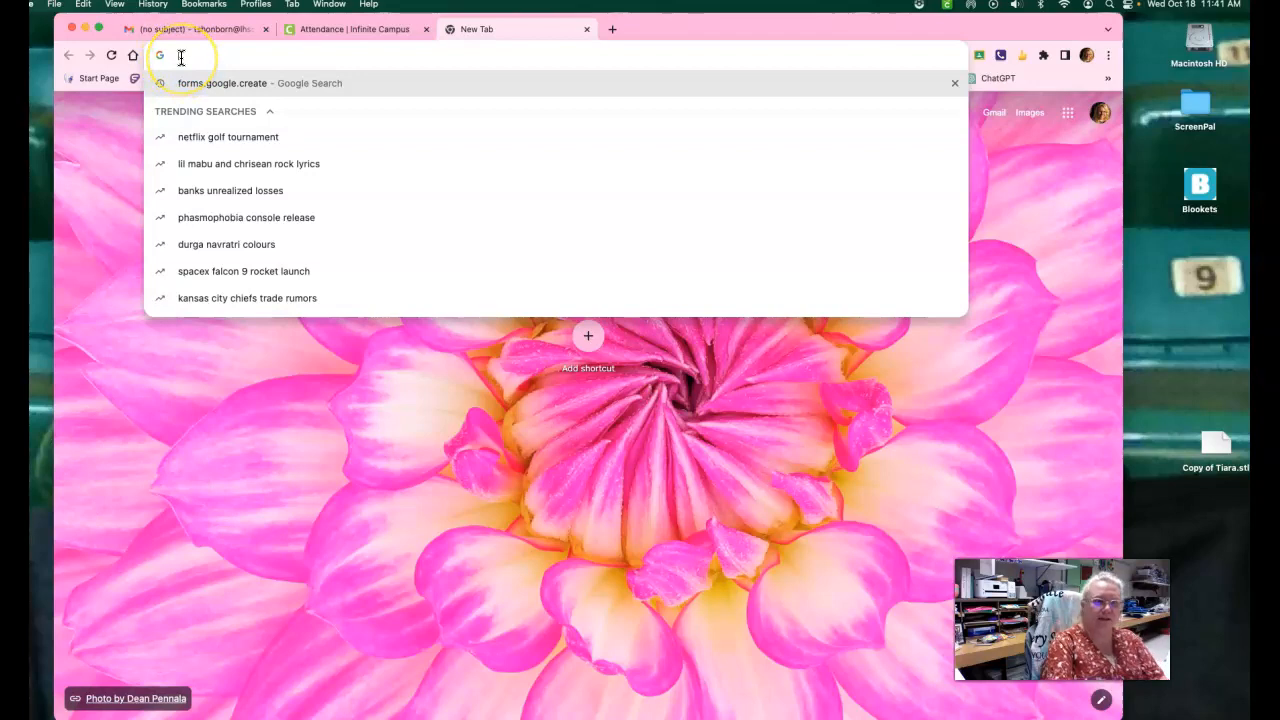
text(f)
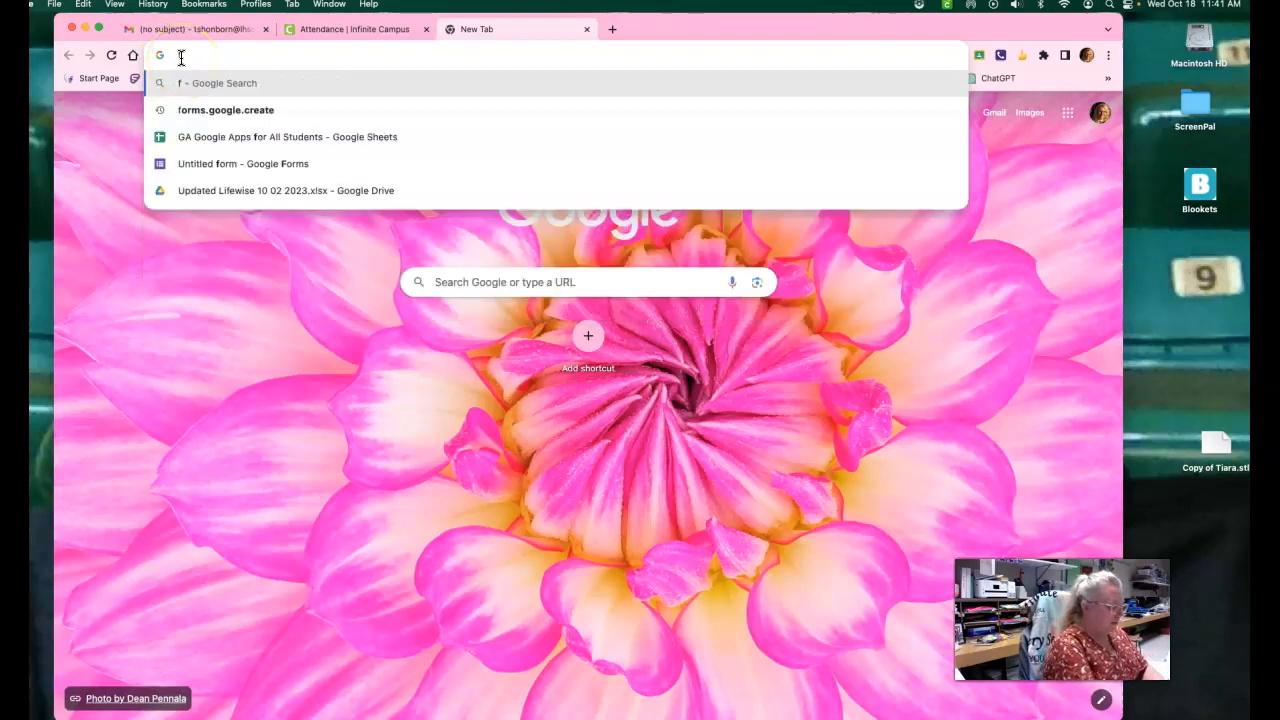
text(orms.goog)
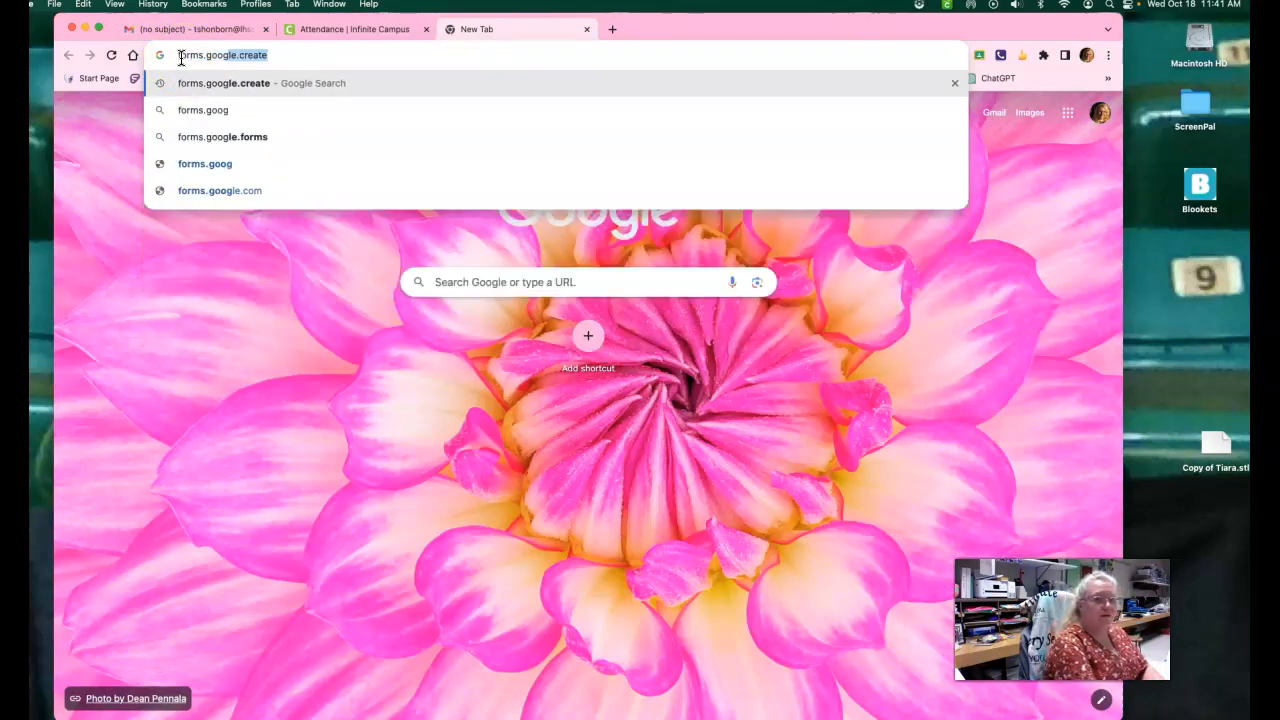
text(le.com)
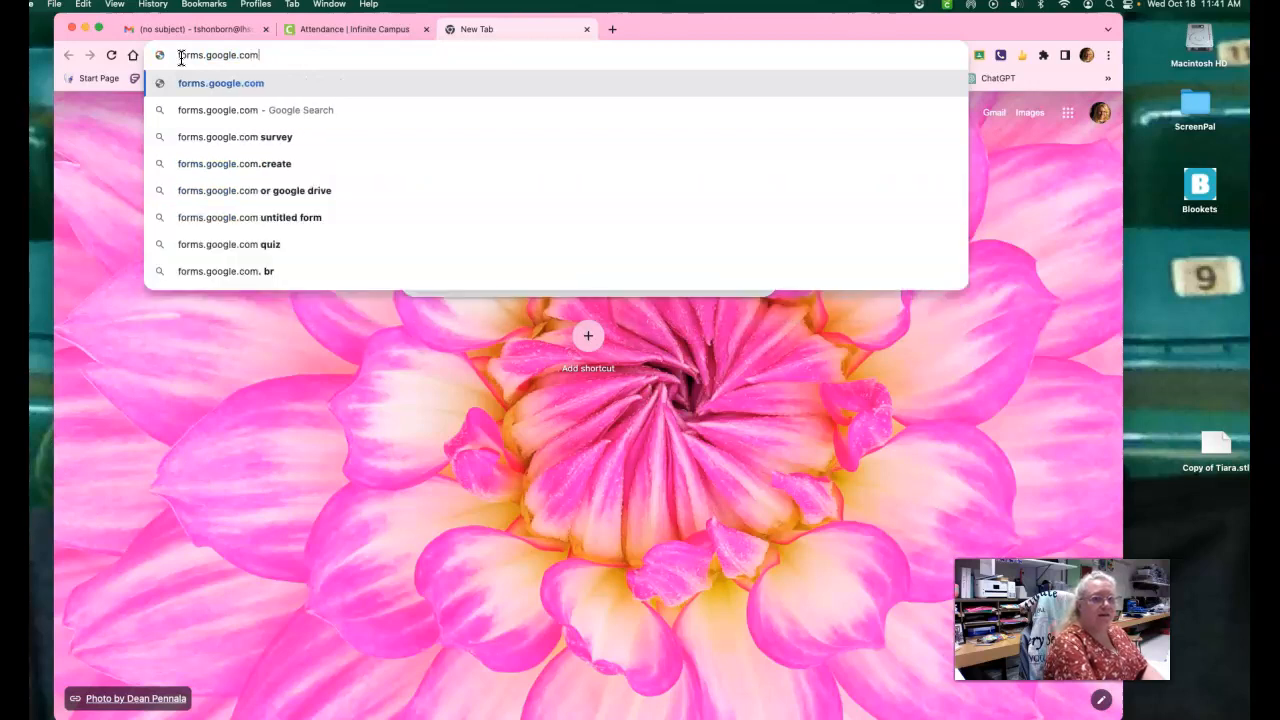
key(Return)
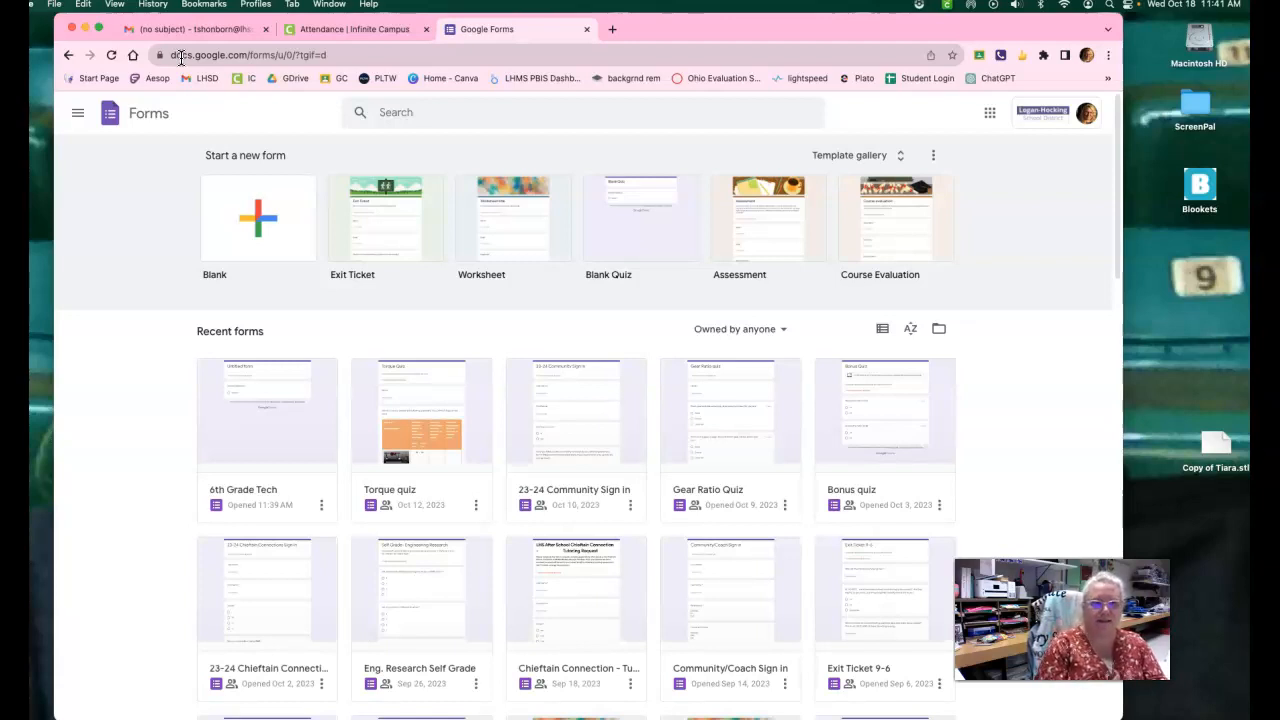
Add an account to Google Forms by signing in with the saved school e-mail address and its saved account password.
click(1082, 114)
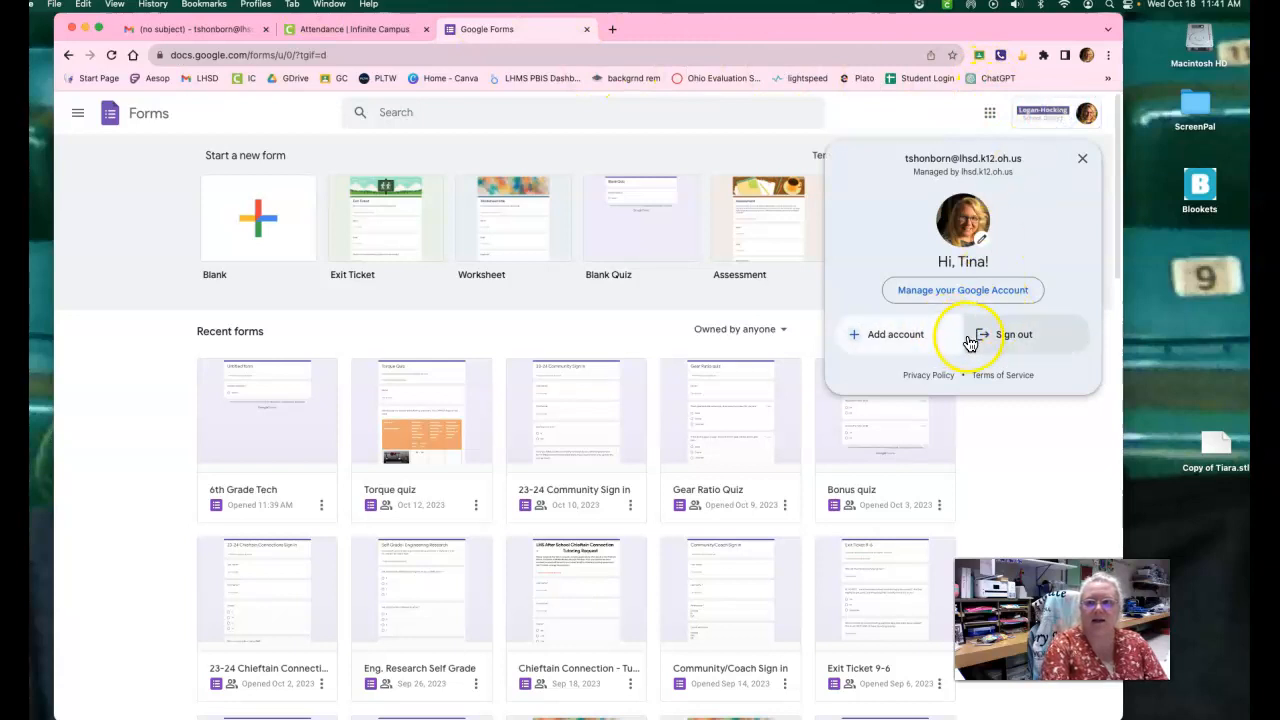
click(912, 349)
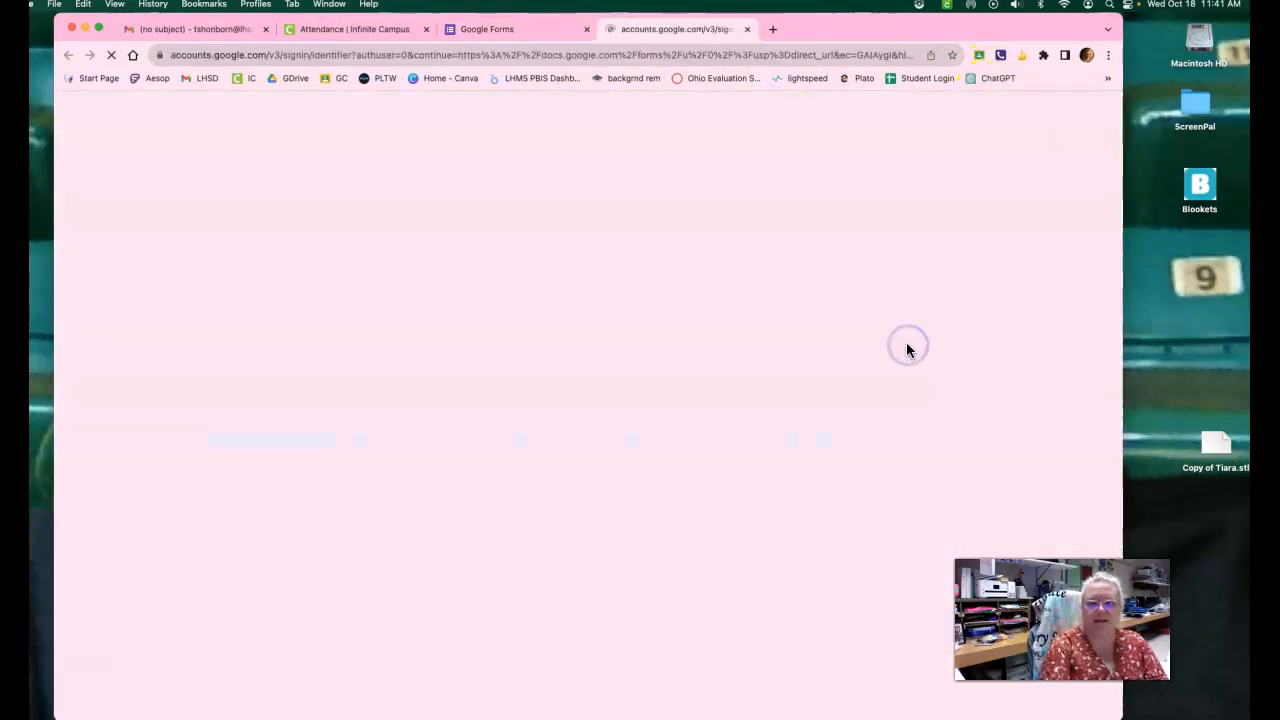
drag(600, 377, 447, 378)
key(BackSpace)
key(BackSpace)
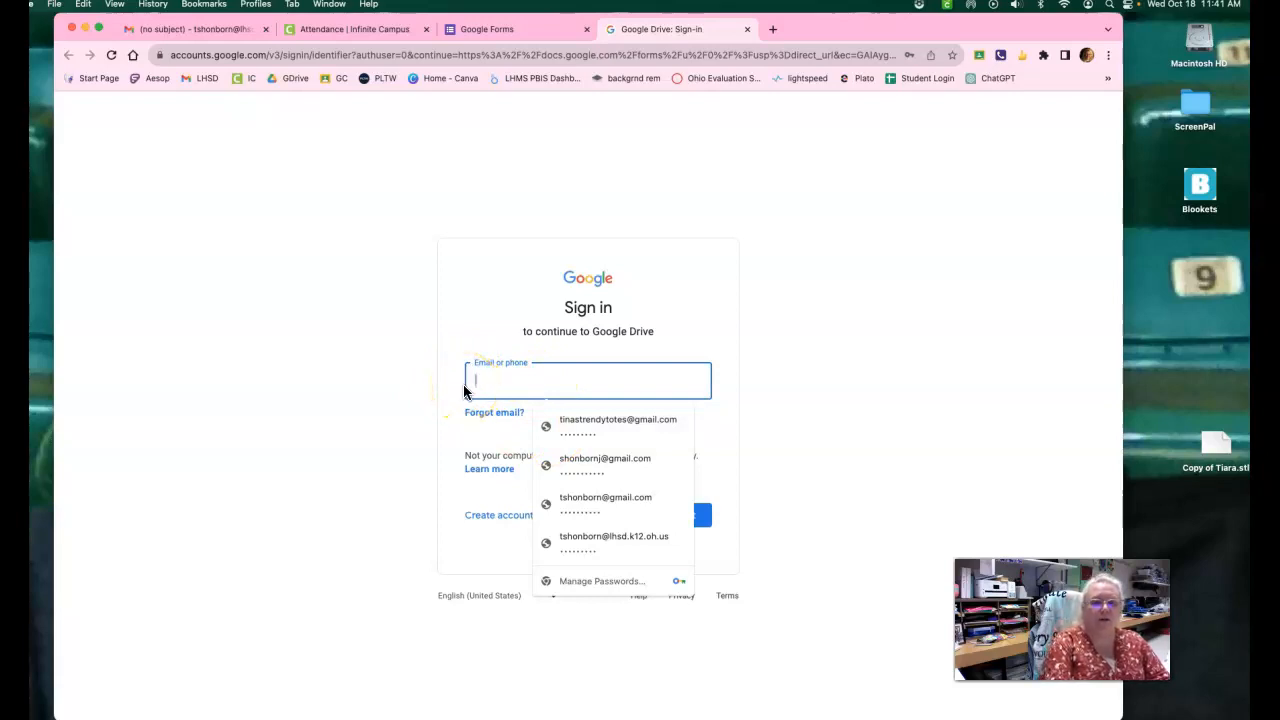
click(569, 534)
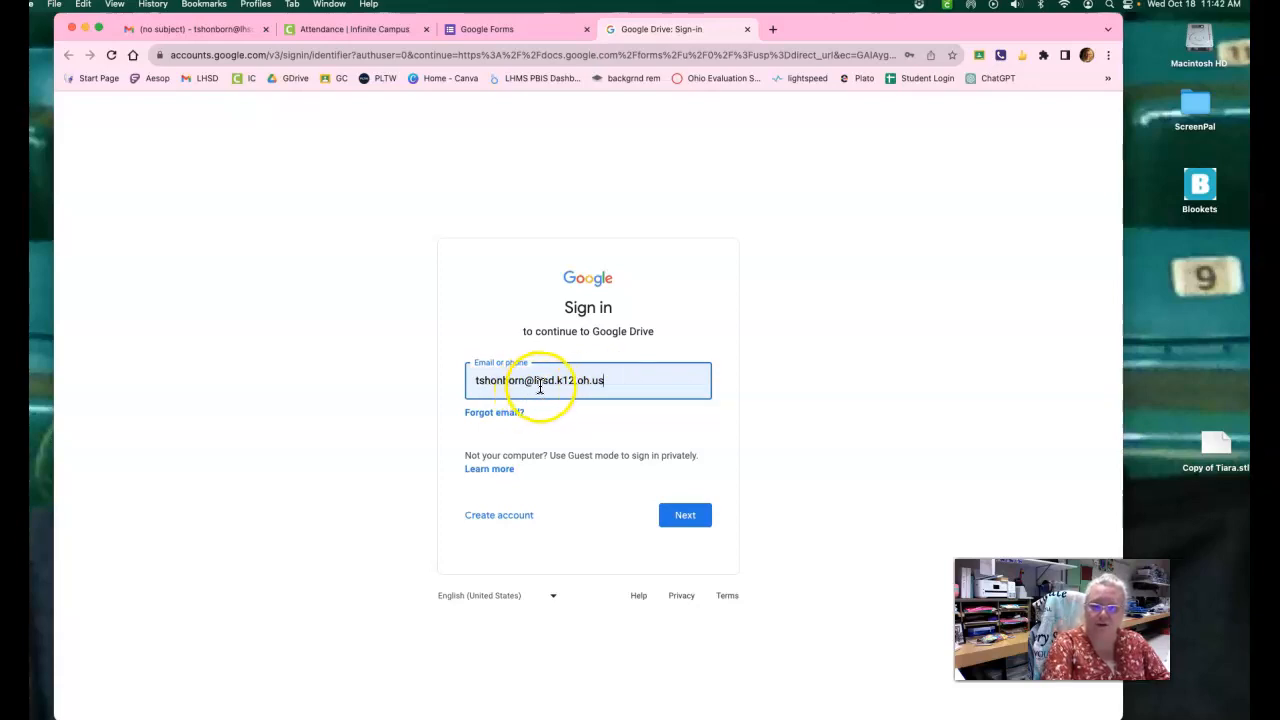
click(608, 381)
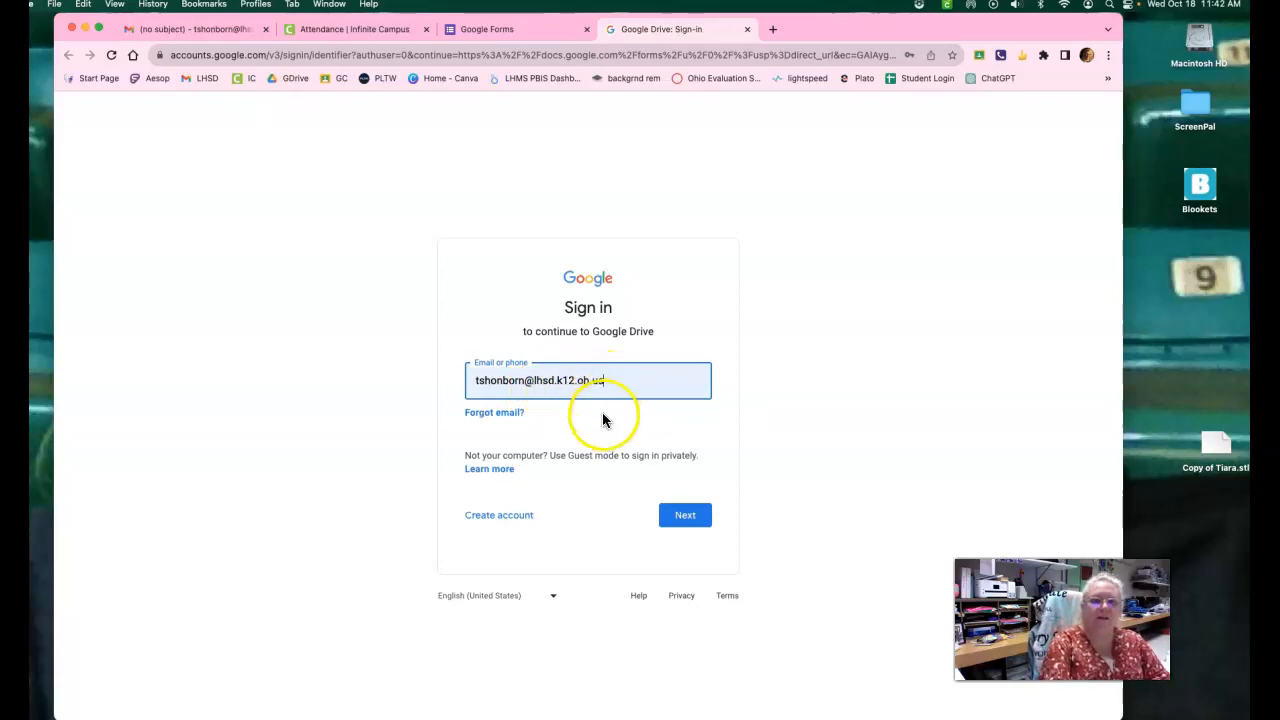
click(686, 518)
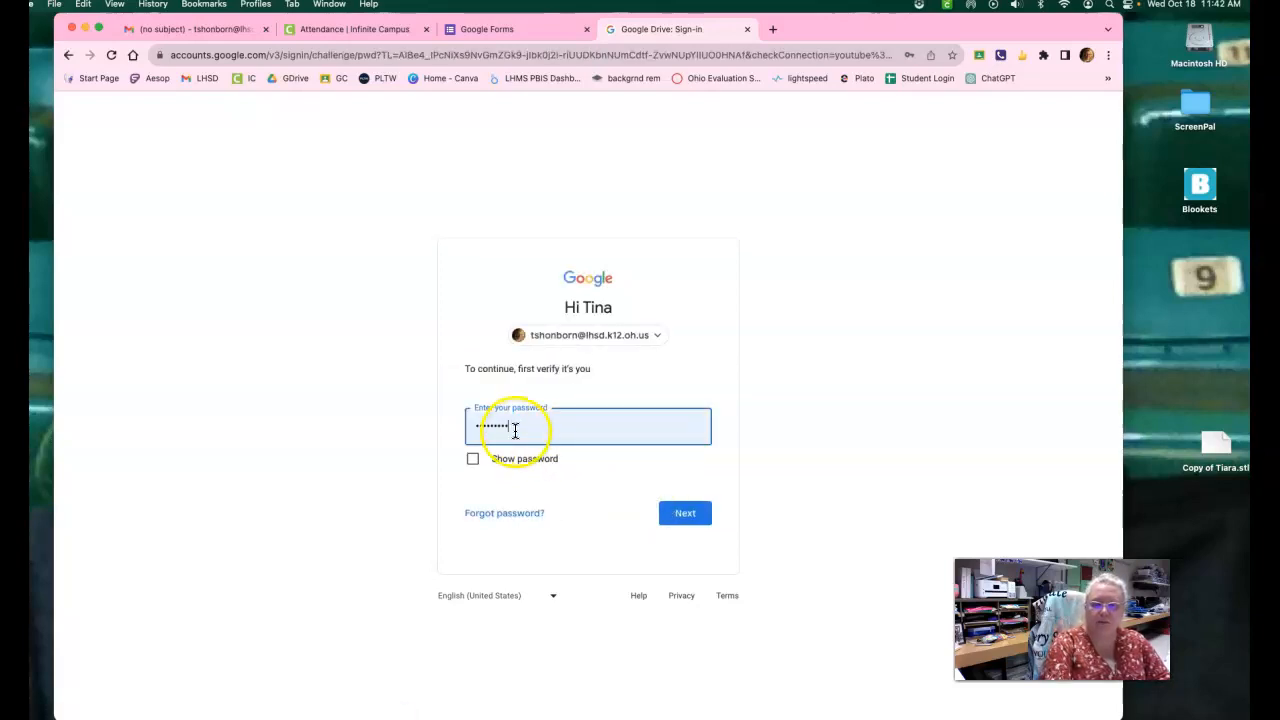
click(686, 514)
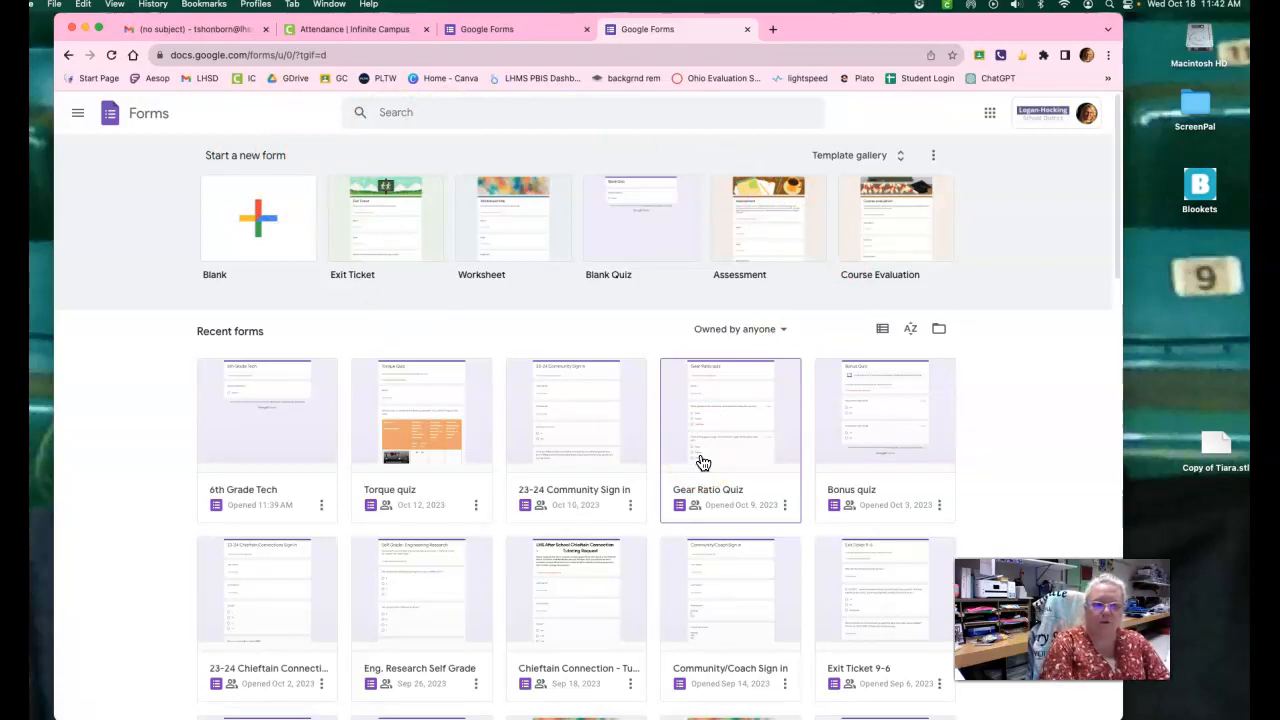
Look through the recent forms on the Google Forms home page.
click(252, 489)
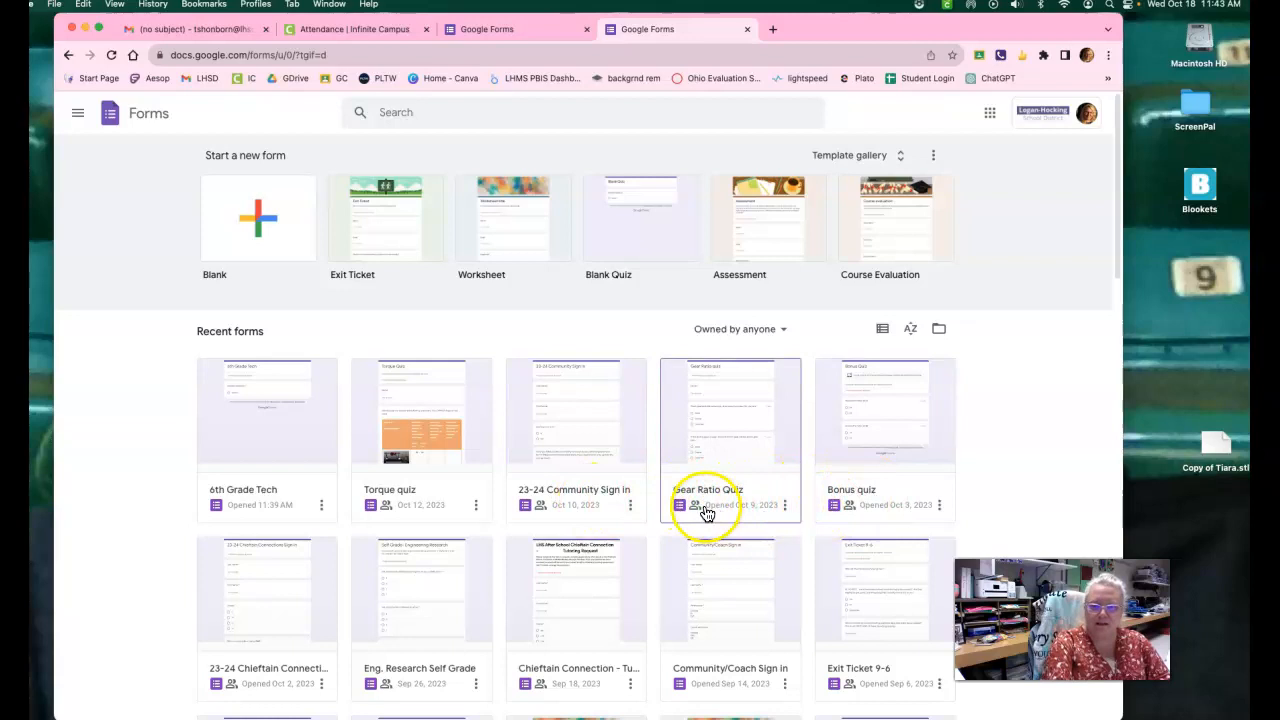
scroll(708, 508, down, 1)
scroll(707, 514, down, 3)
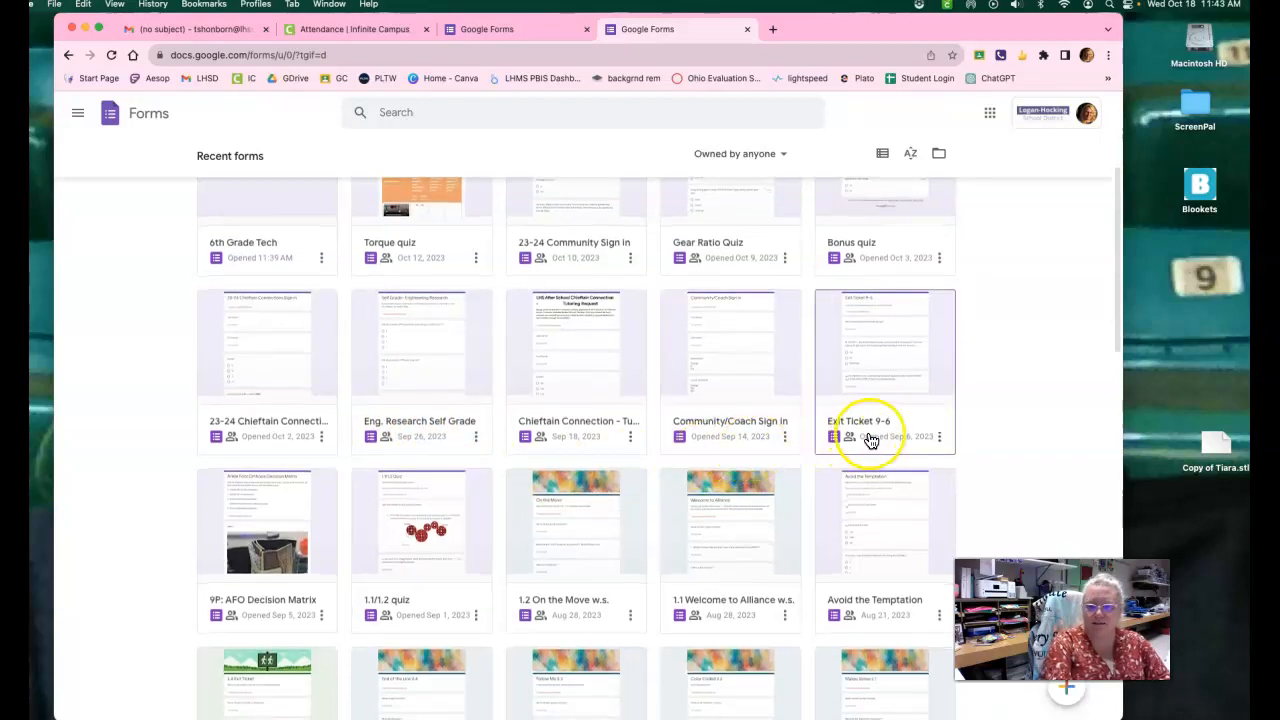
scroll(870, 440, down, 2)
scroll(870, 440, down, 3)
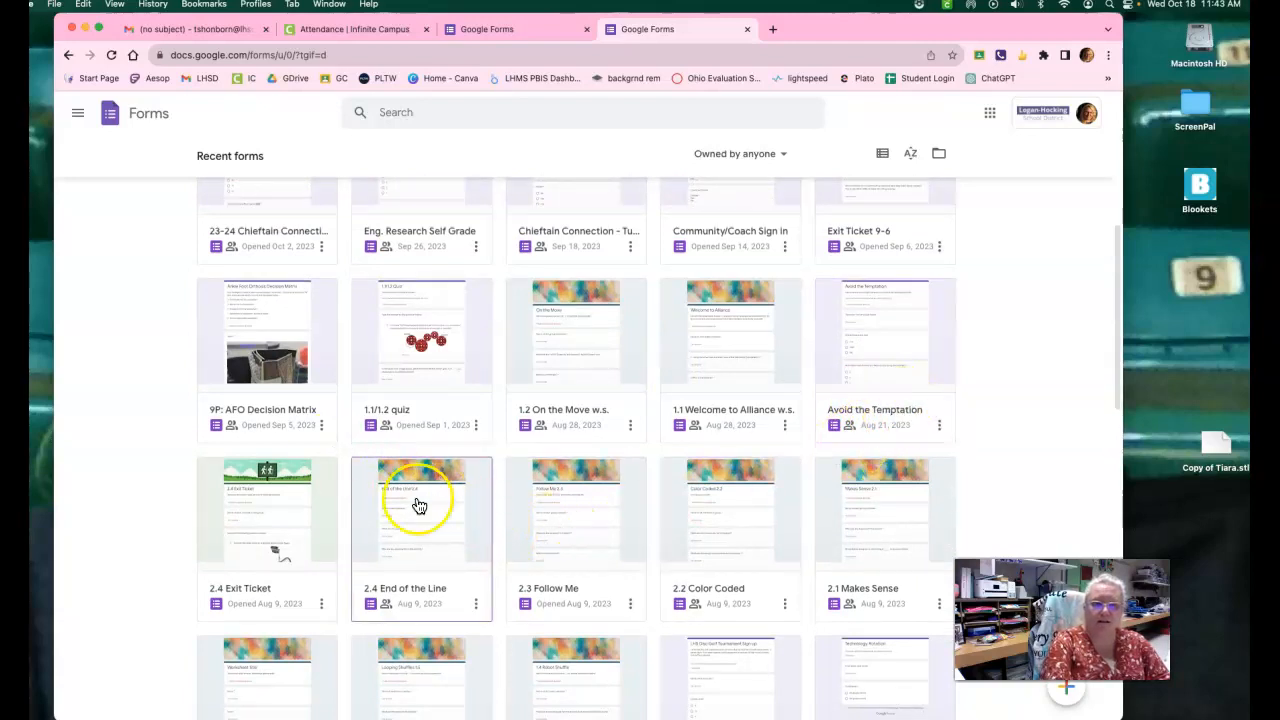
scroll(423, 523, down, 3)
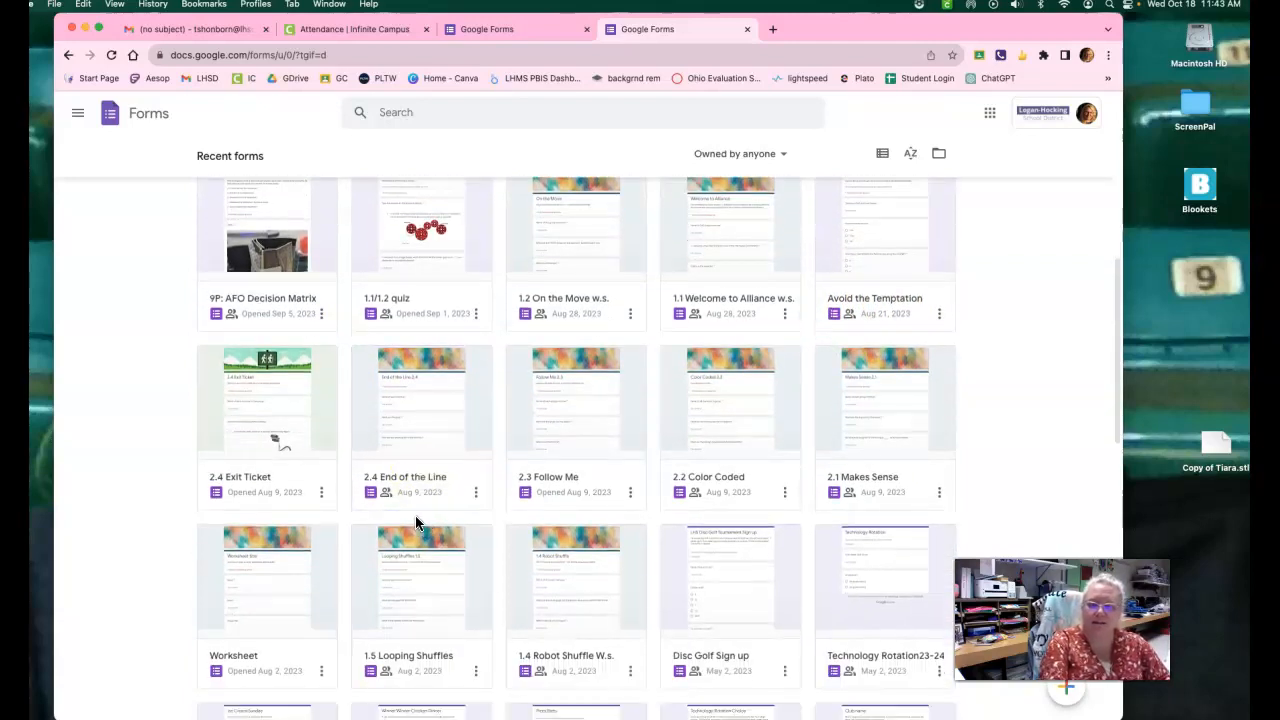
scroll(417, 526, up, 6)
scroll(420, 530, down, 15)
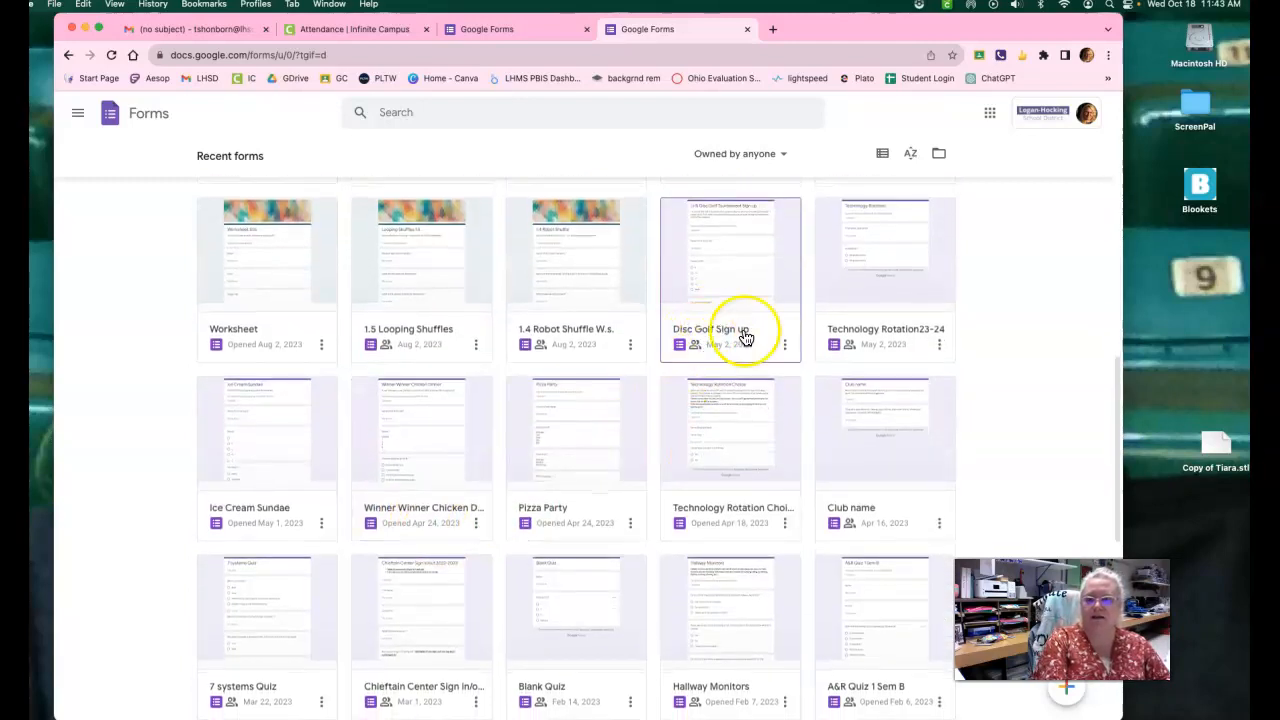
scroll(410, 618, up, 4)
scroll(410, 622, up, 18)
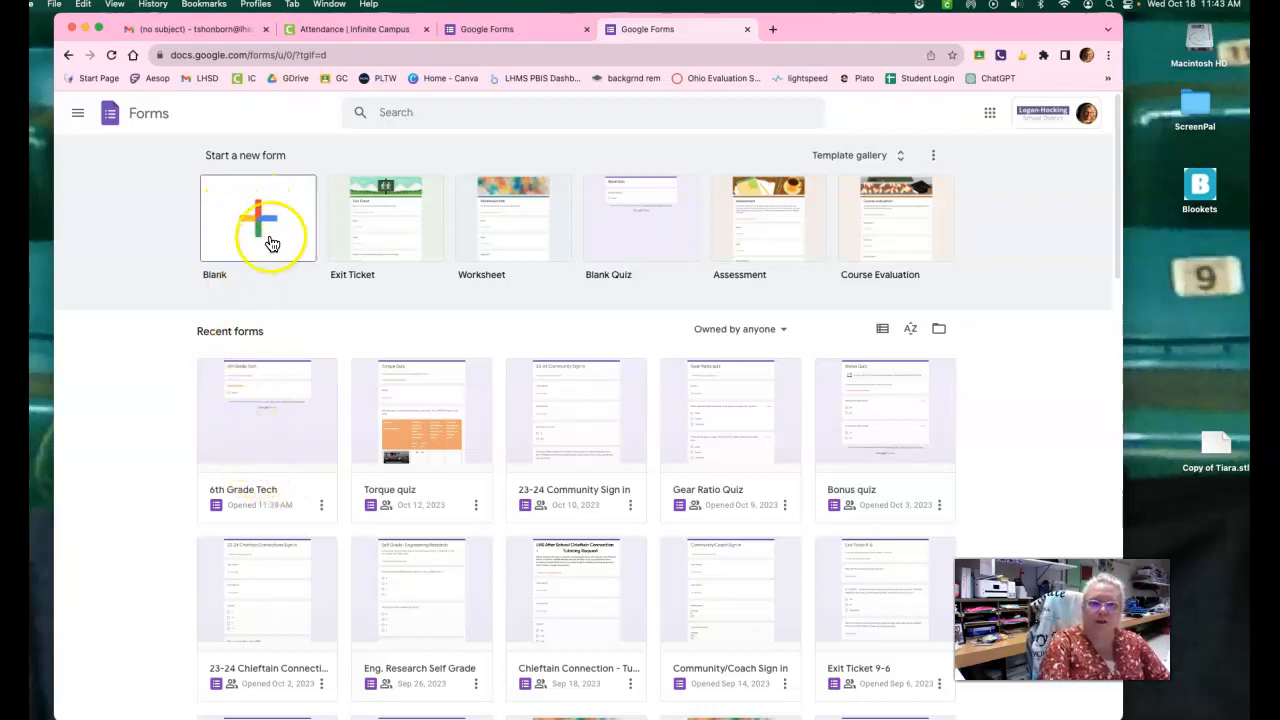
Open the recent form 6th Grade Tech and clear its title.
click(316, 425)
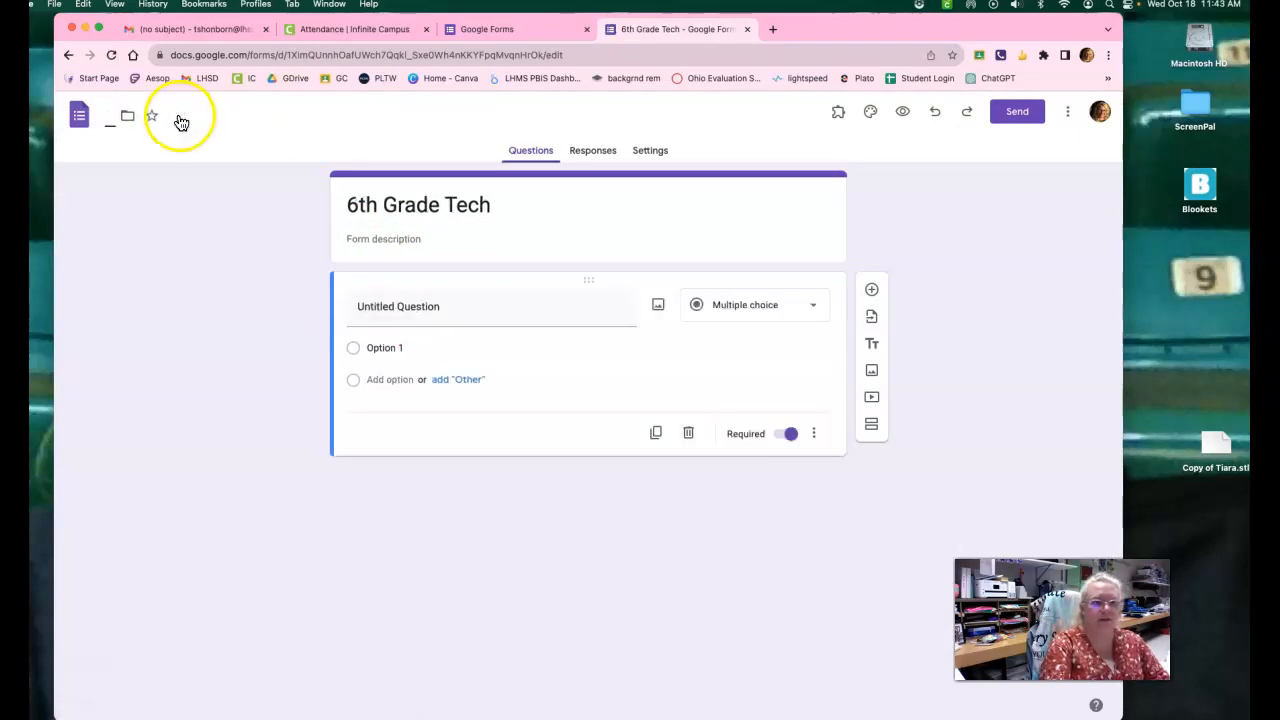
click(497, 207)
key(BackSpace)
key(BackSpace)
key(BackSpace)
key(BackSpace)
key(BackSpace)
key(BackSpace)
key(BackSpace)
key(BackSpace)
key(BackSpace)
key(BackSpace)
key(BackSpace)
key(BackSpace)
key(BackSpace)
key(BackSpace)
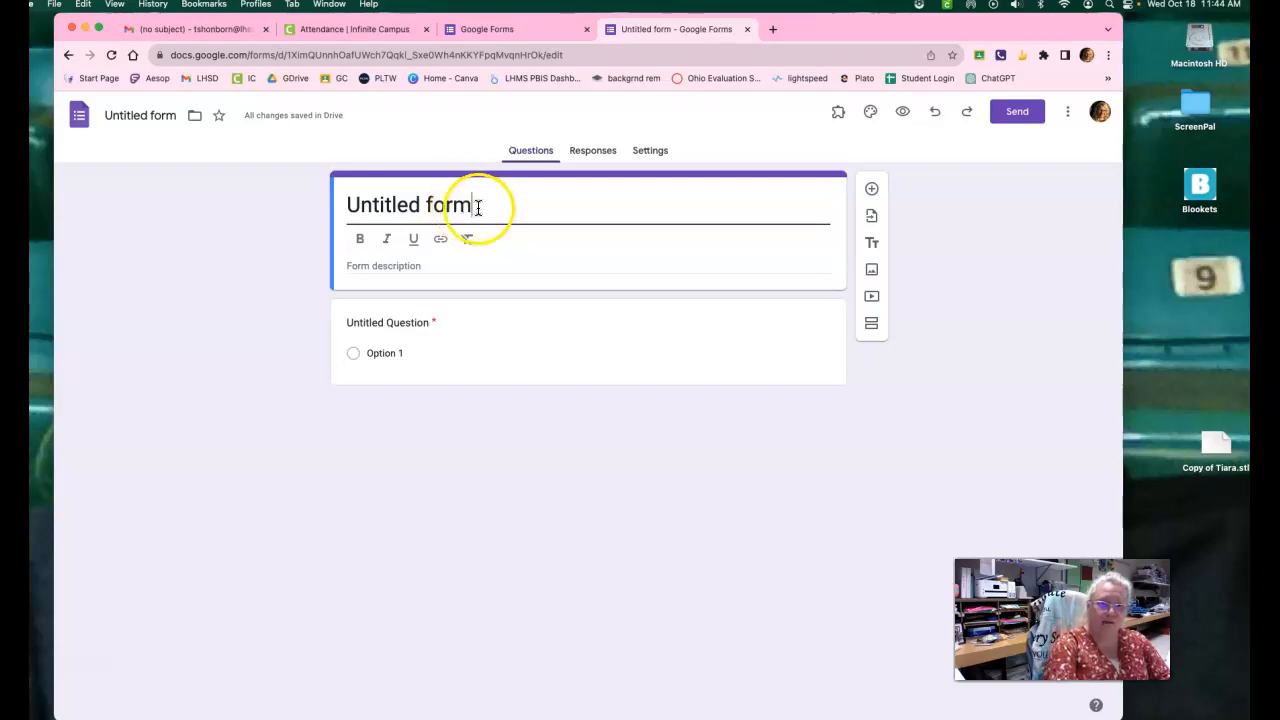
Set the form's title to "6th Grade Technology Class" and give the form file the same name.
click(472, 205)
drag(472, 205, 343, 195)
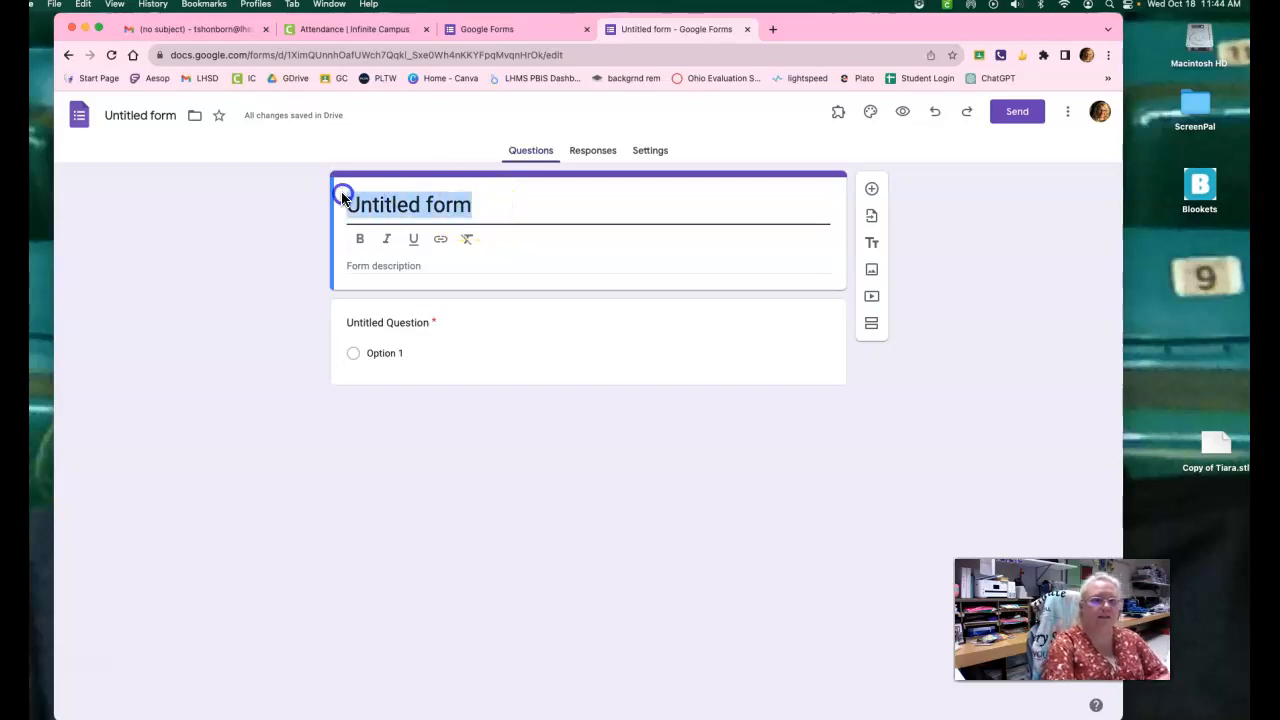
text(6)
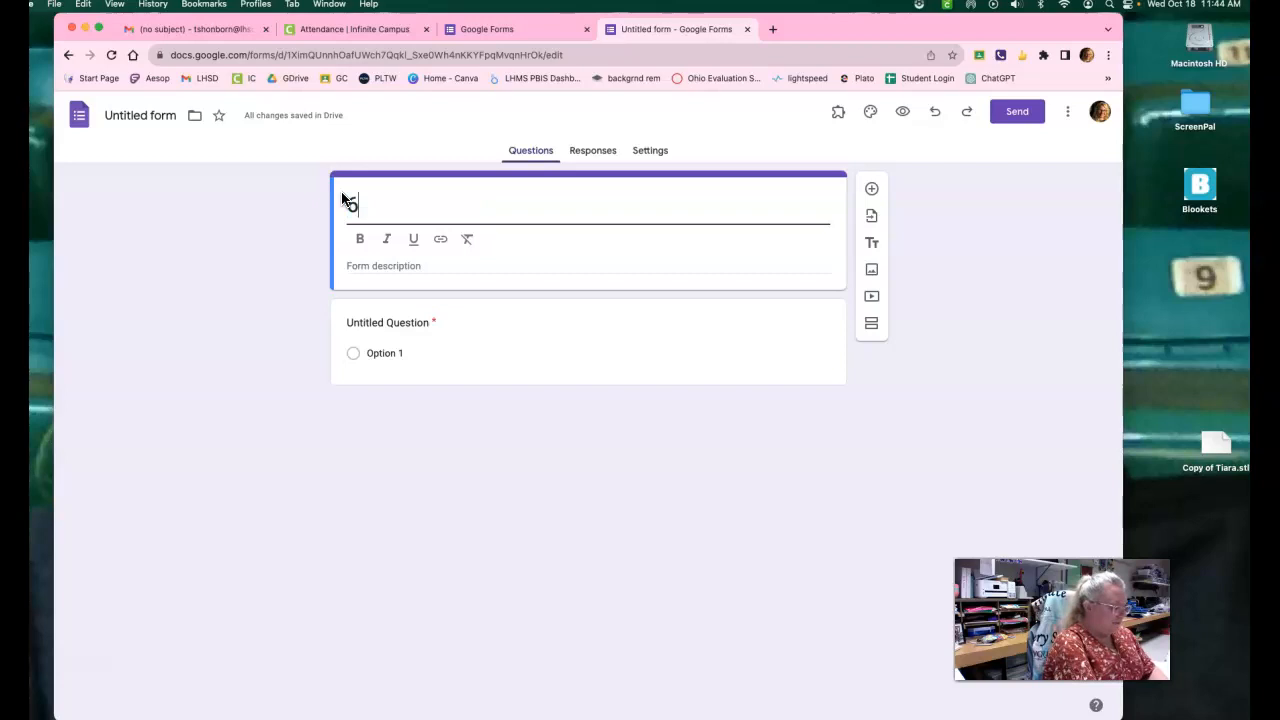
text(th Grade)
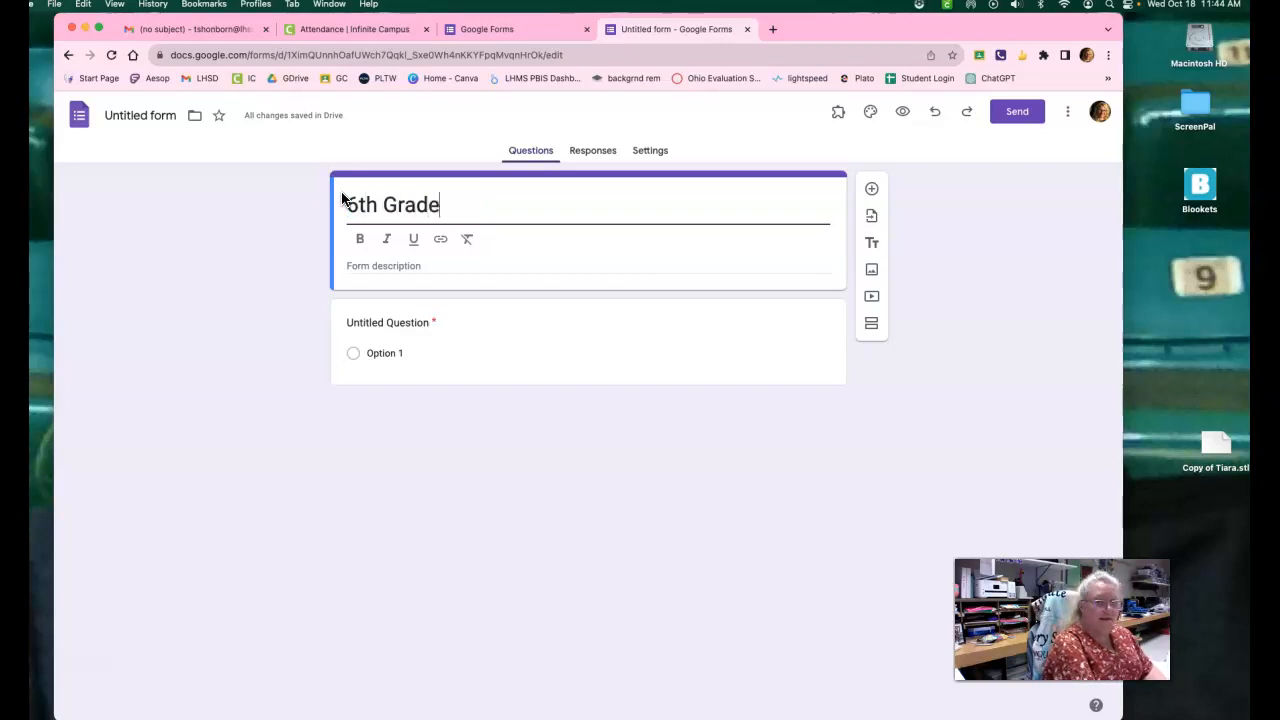
text( Technology Class)
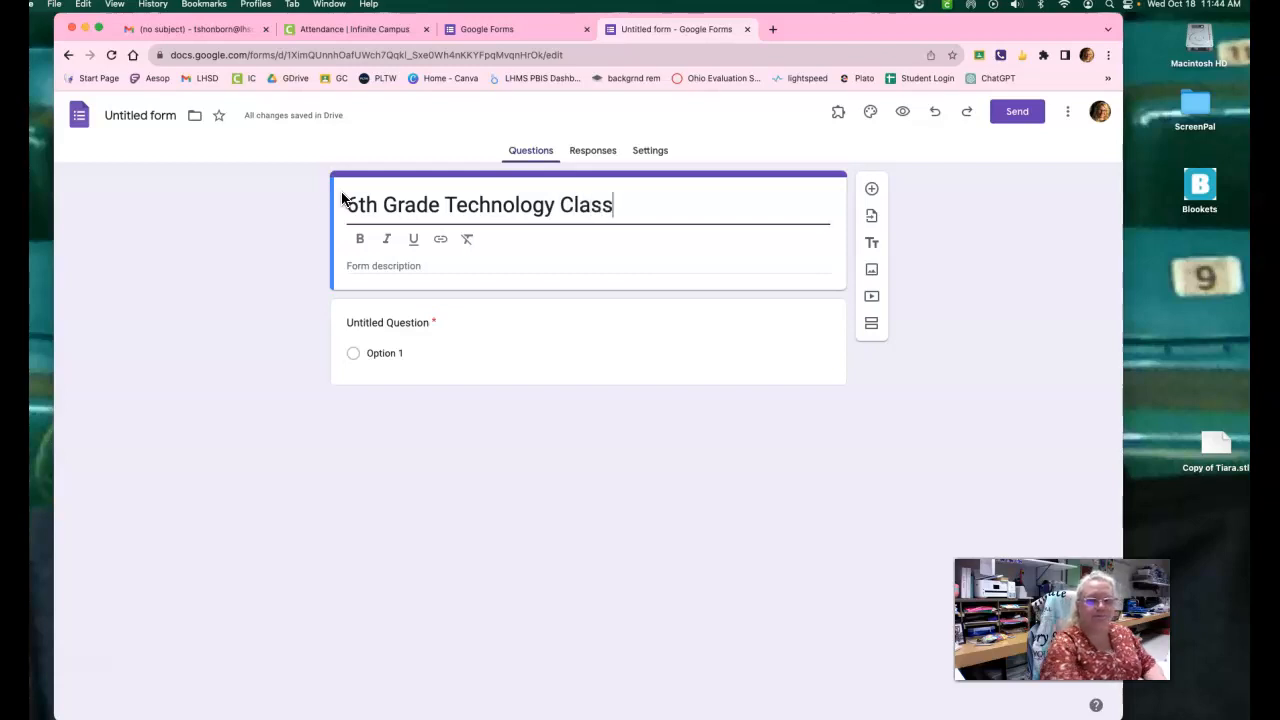
click(634, 204)
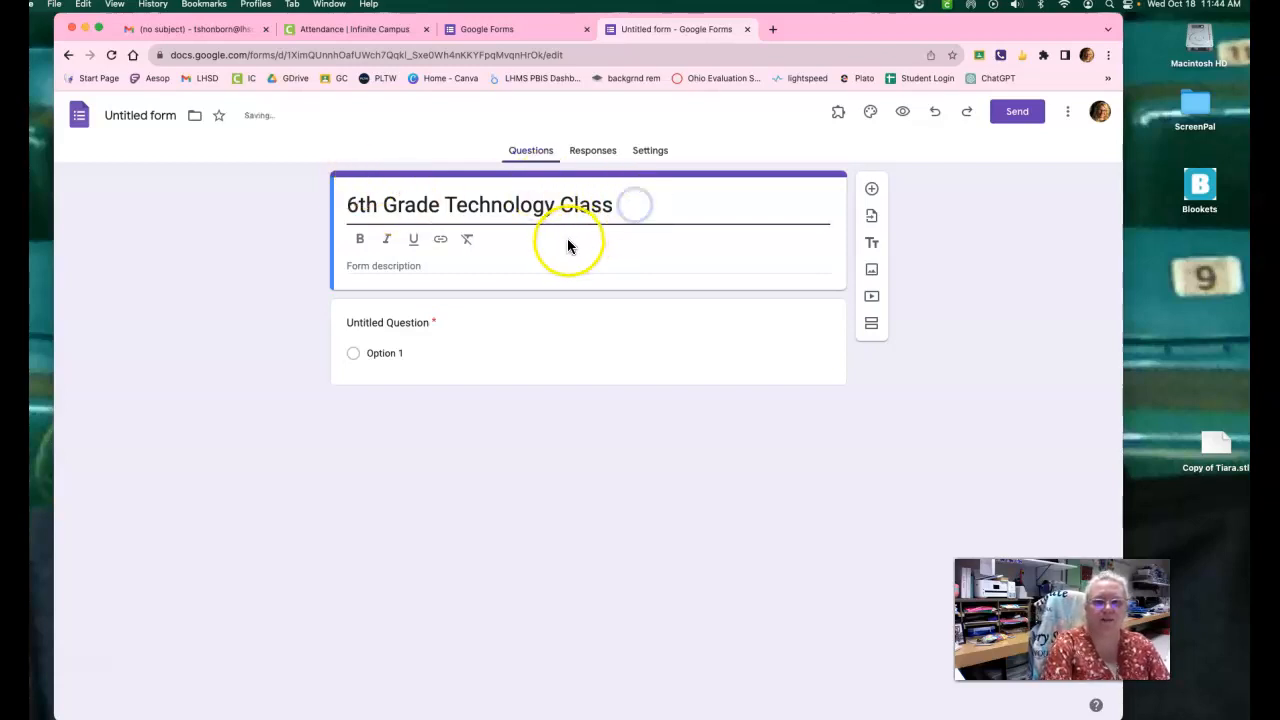
click(145, 115)
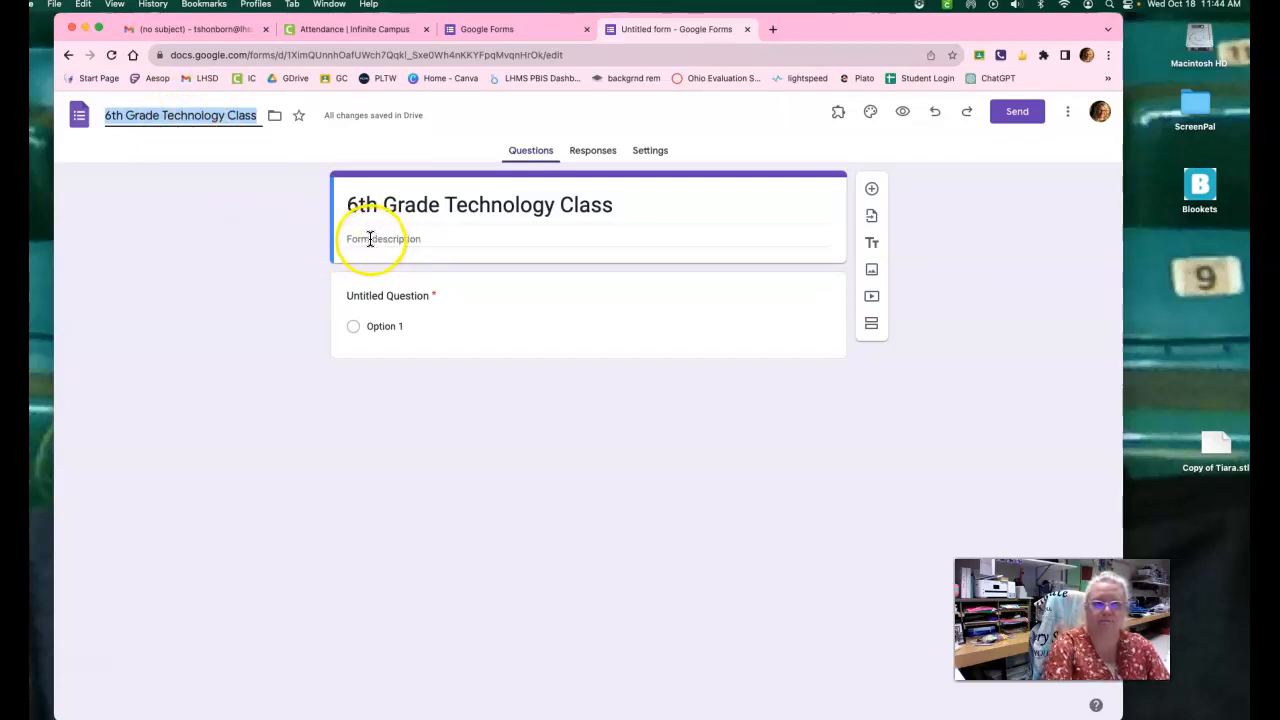
Enter "Learning about Google Forms." as the form description.
click(425, 238)
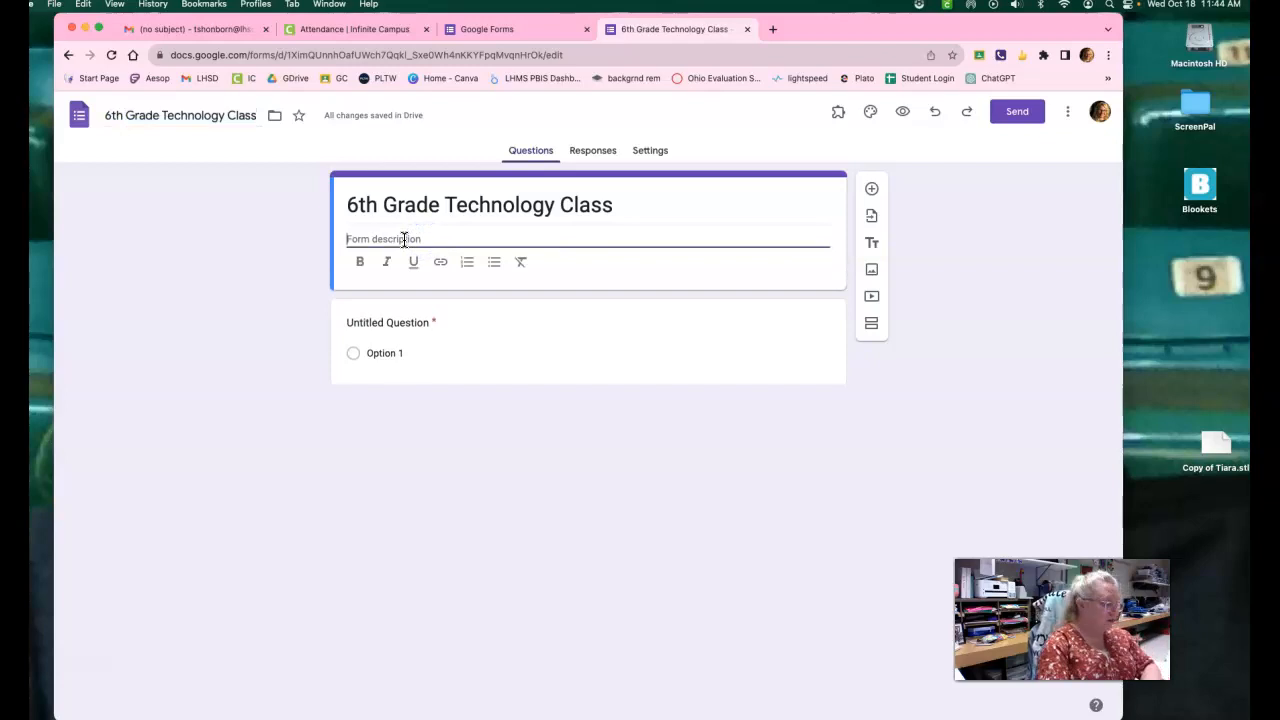
text(Learning about Google Forms.)
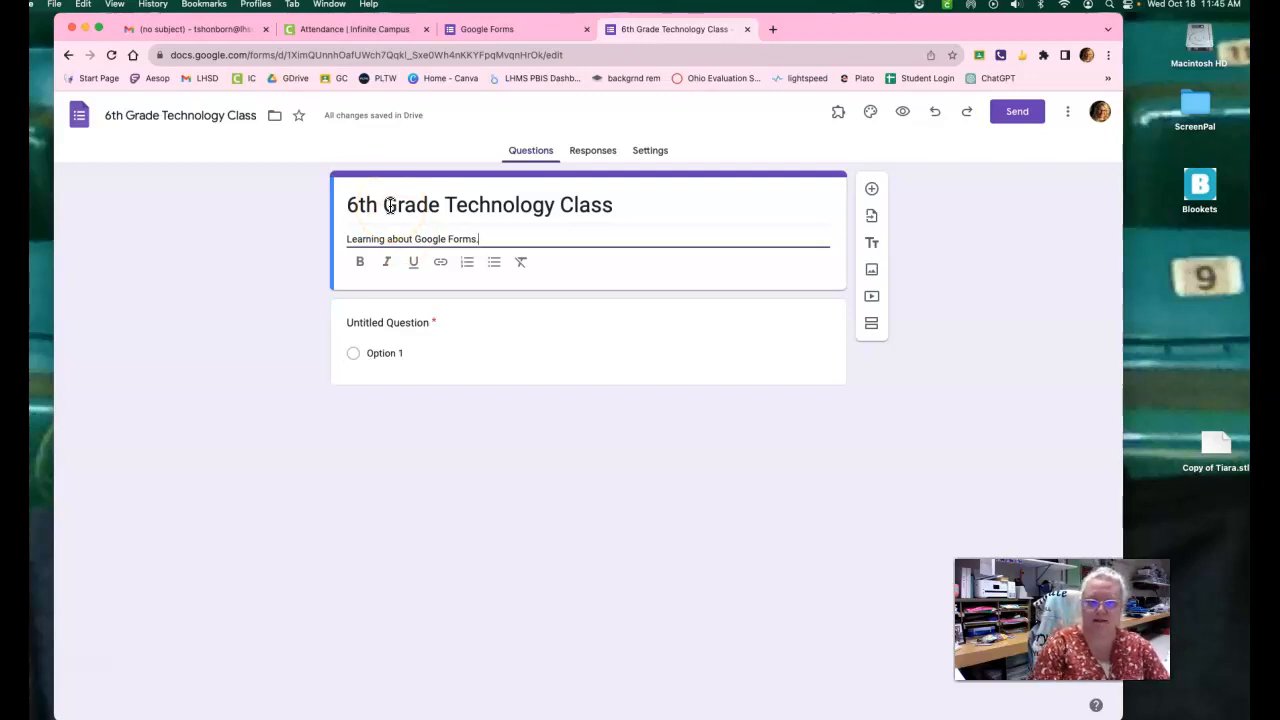
Change the untitled question's text to "Name" and view the available question types, keeping Short answer.
click(376, 323)
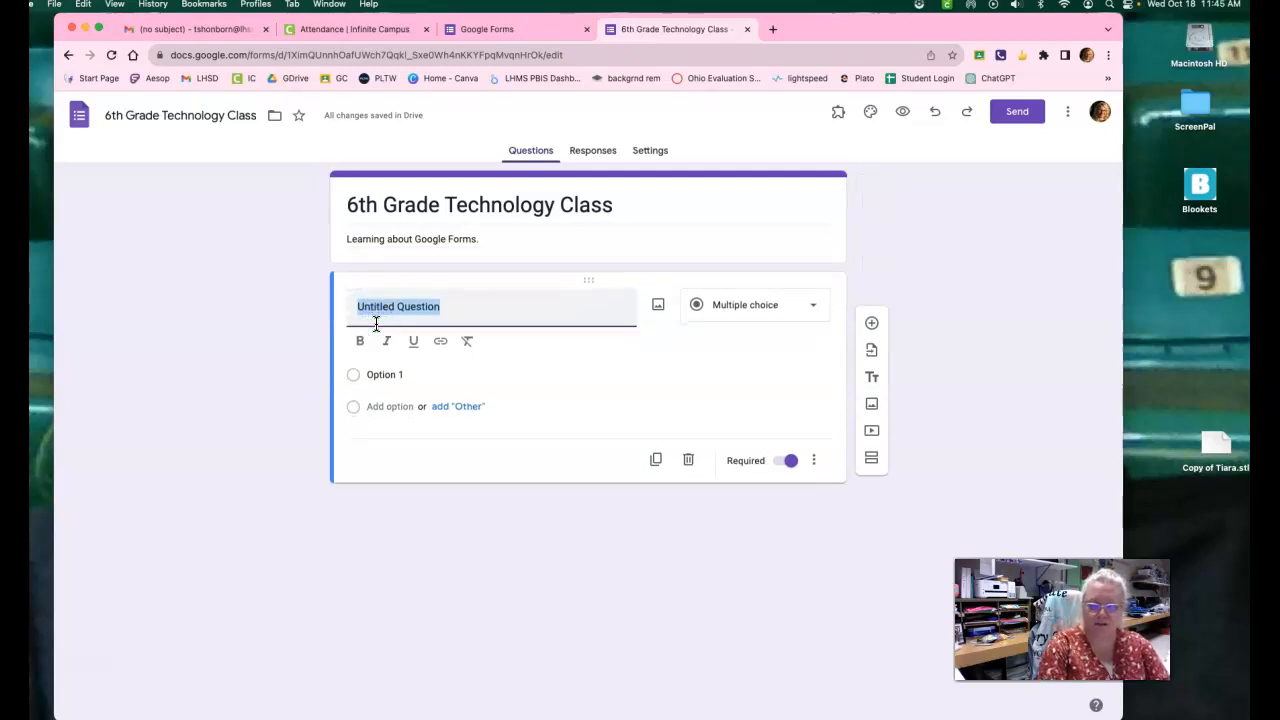
text(Name)
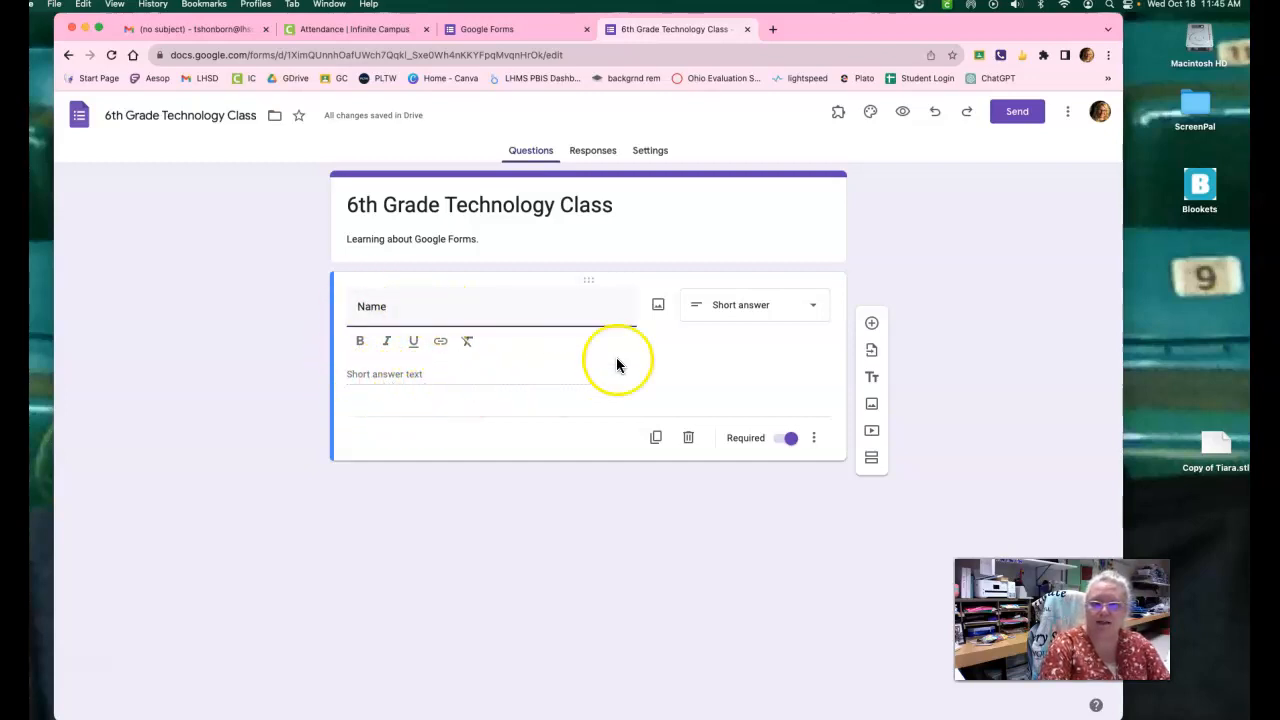
click(763, 310)
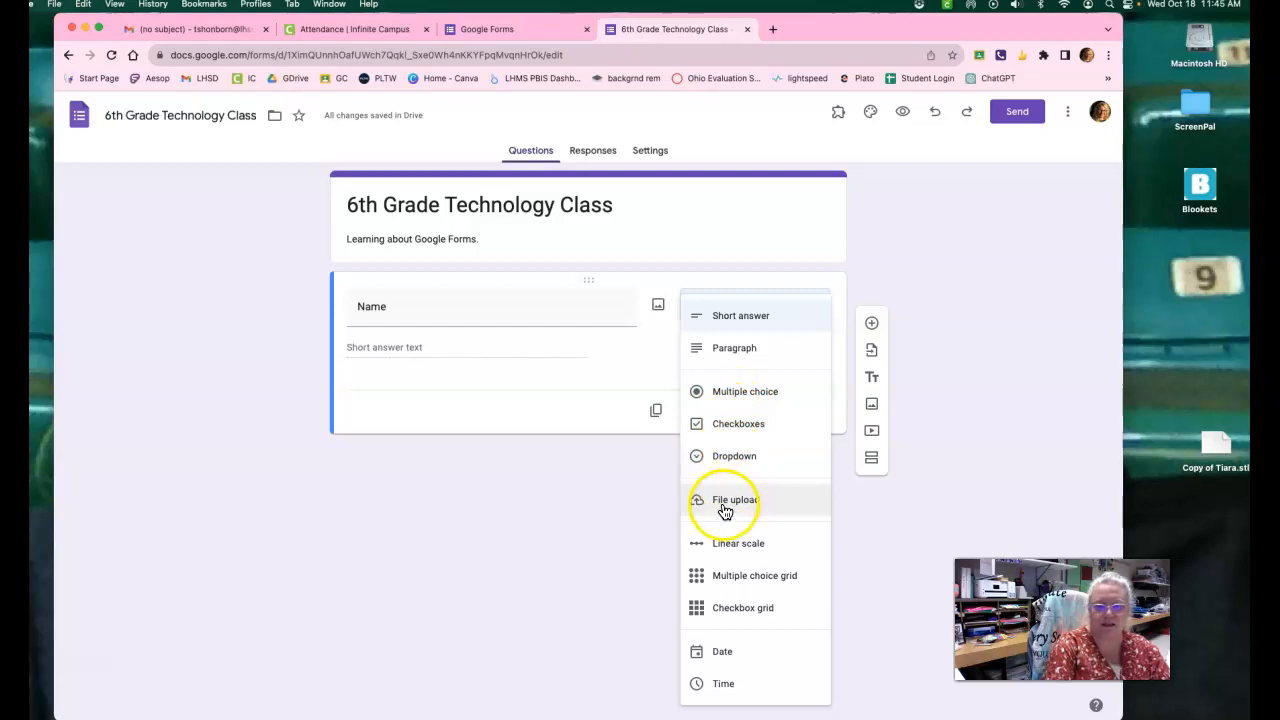
click(655, 495)
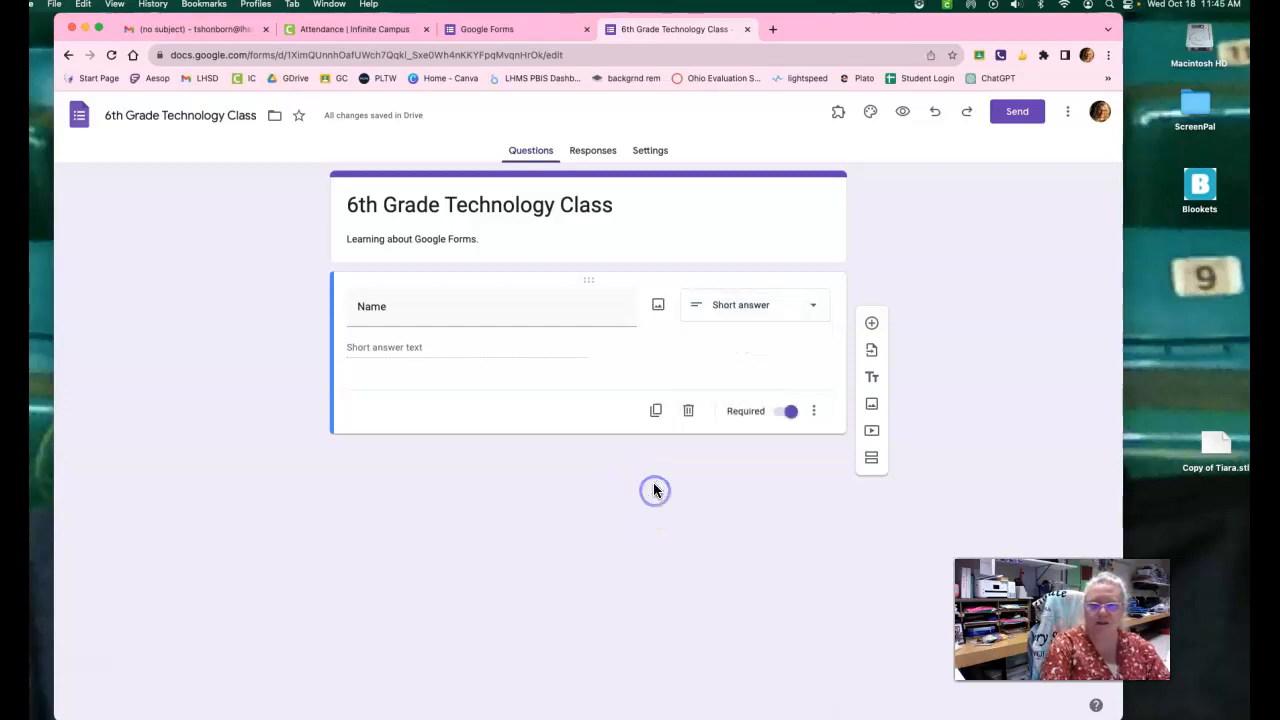
Duplicate the Name question and change the original question's text to "First Name".
click(656, 414)
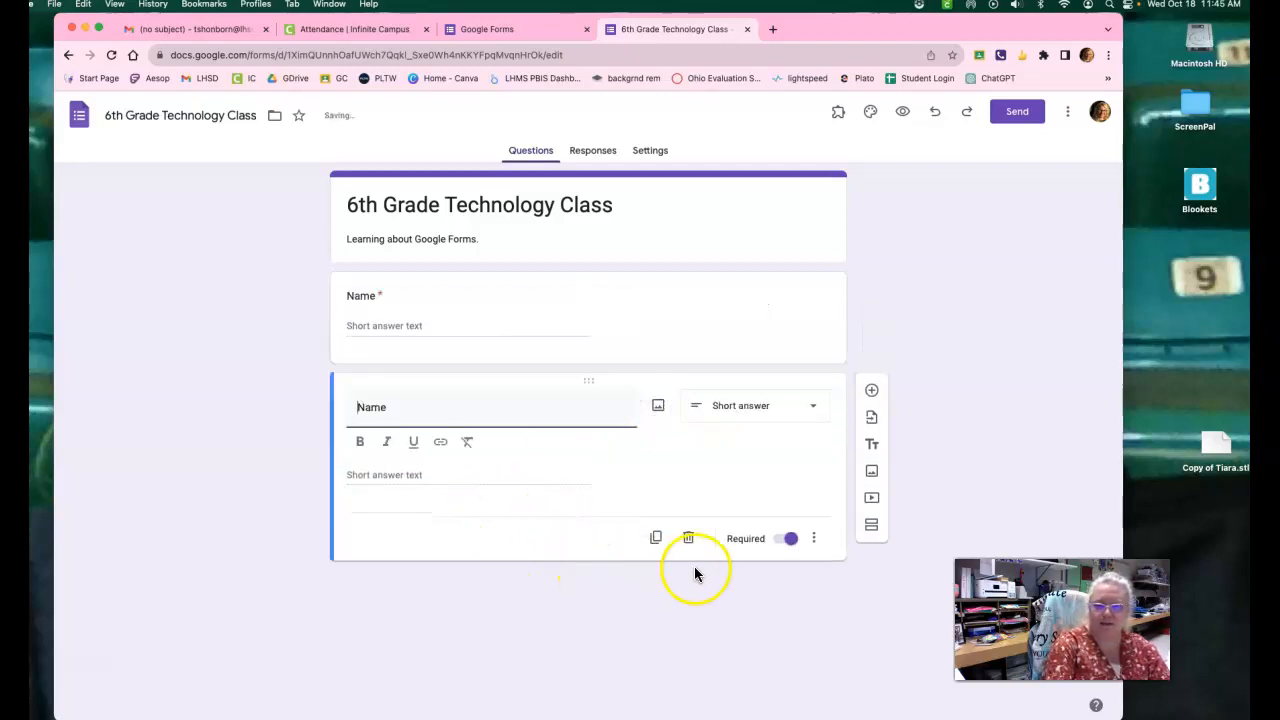
click(346, 298)
click(353, 305)
text(First)
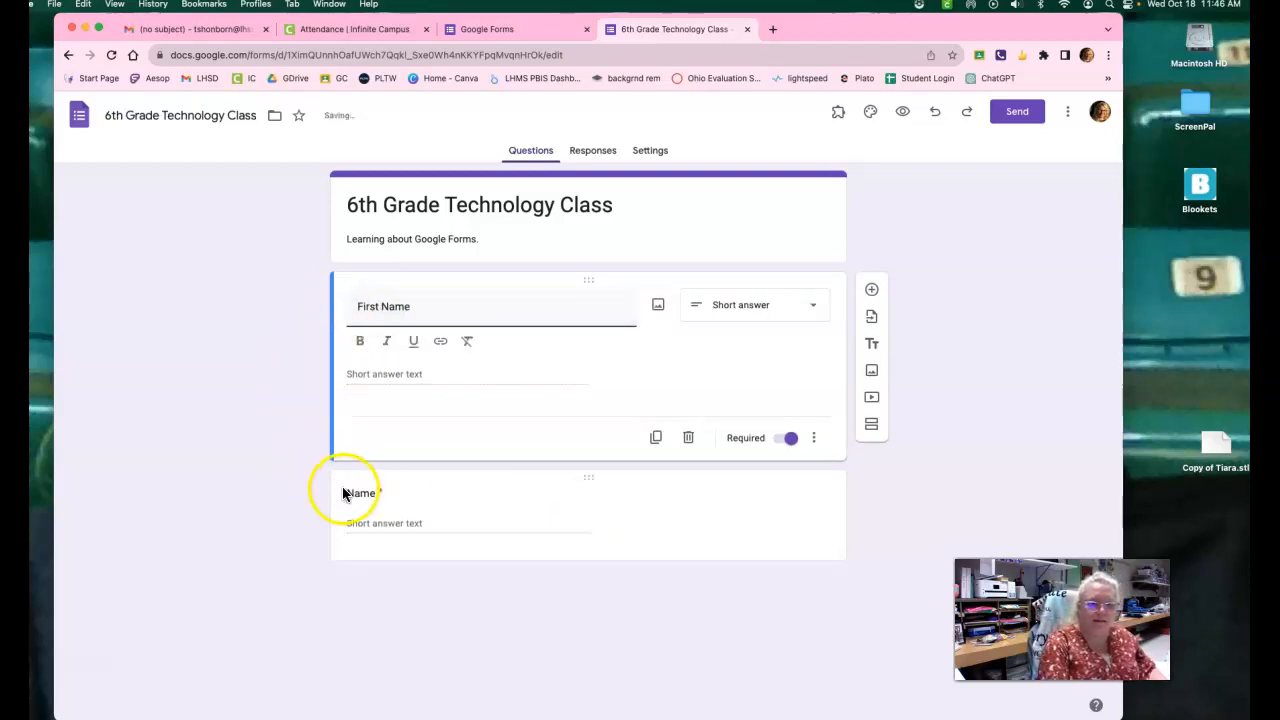
Change the duplicated Name question's text to "Last Name".
click(346, 491)
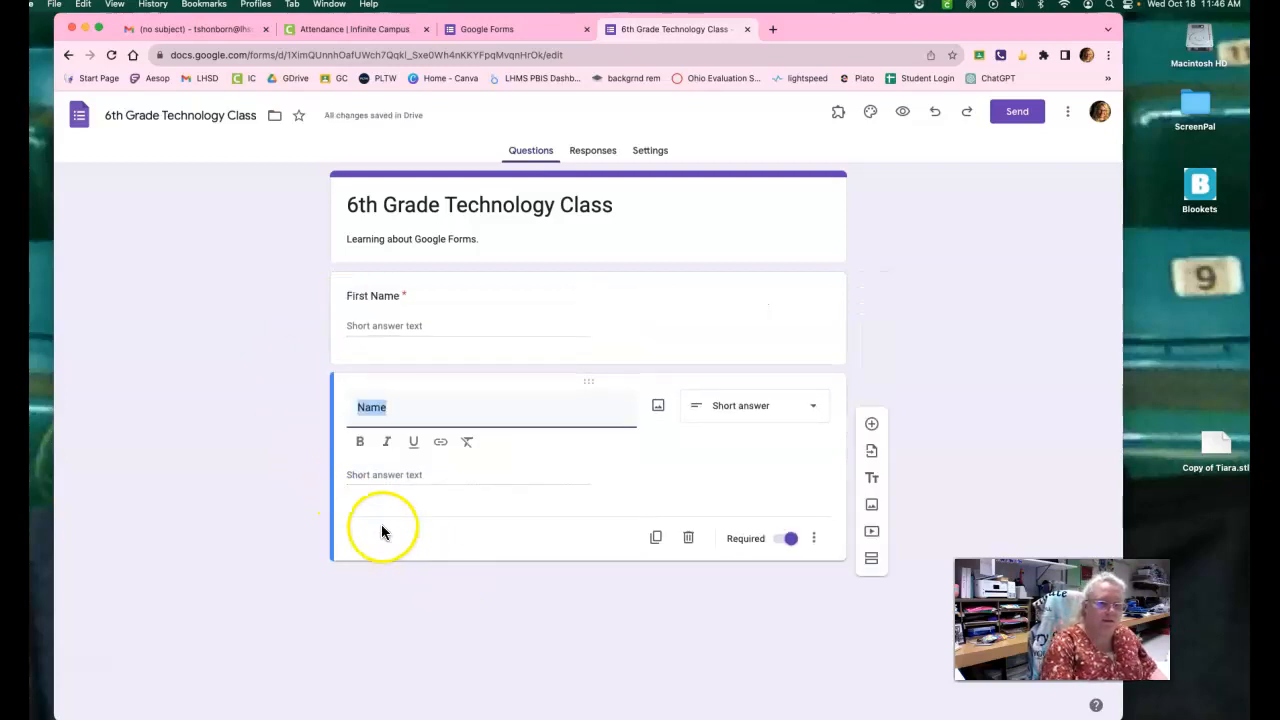
click(352, 406)
text(Last)
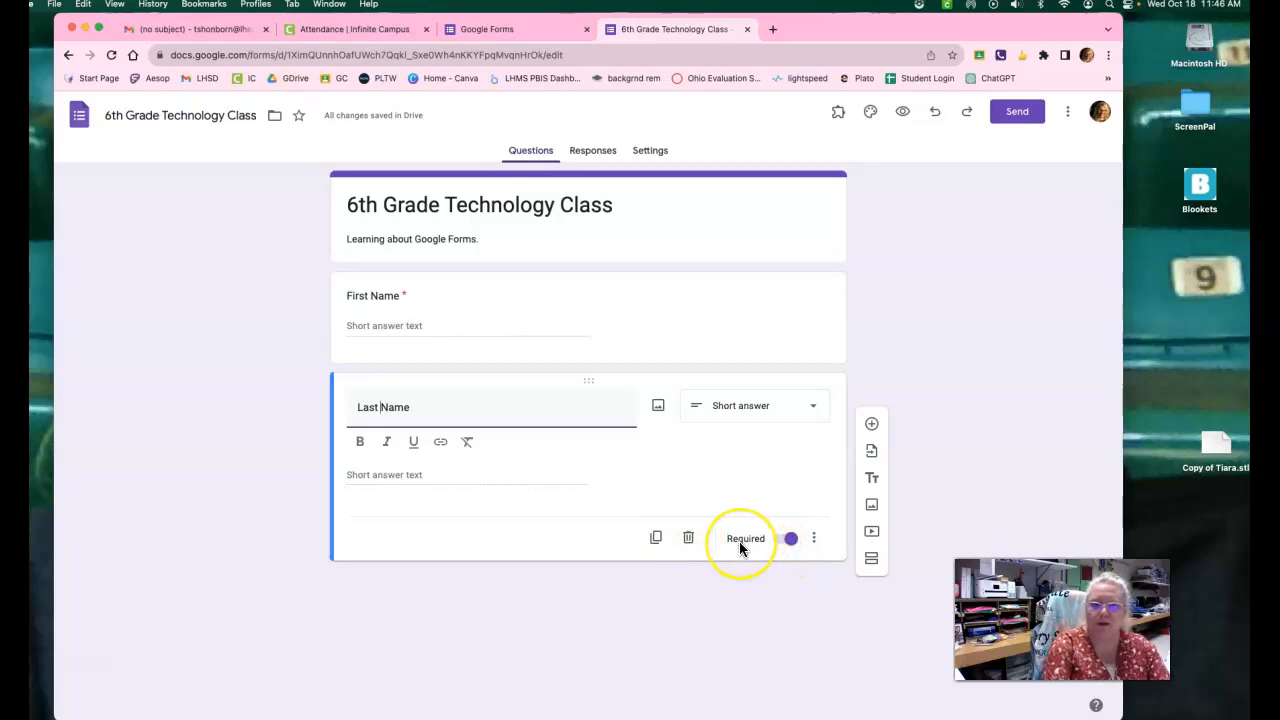
Switch the First Name question's Required setting off and back on, and check the same setting on the Last Name question.
click(678, 326)
click(802, 512)
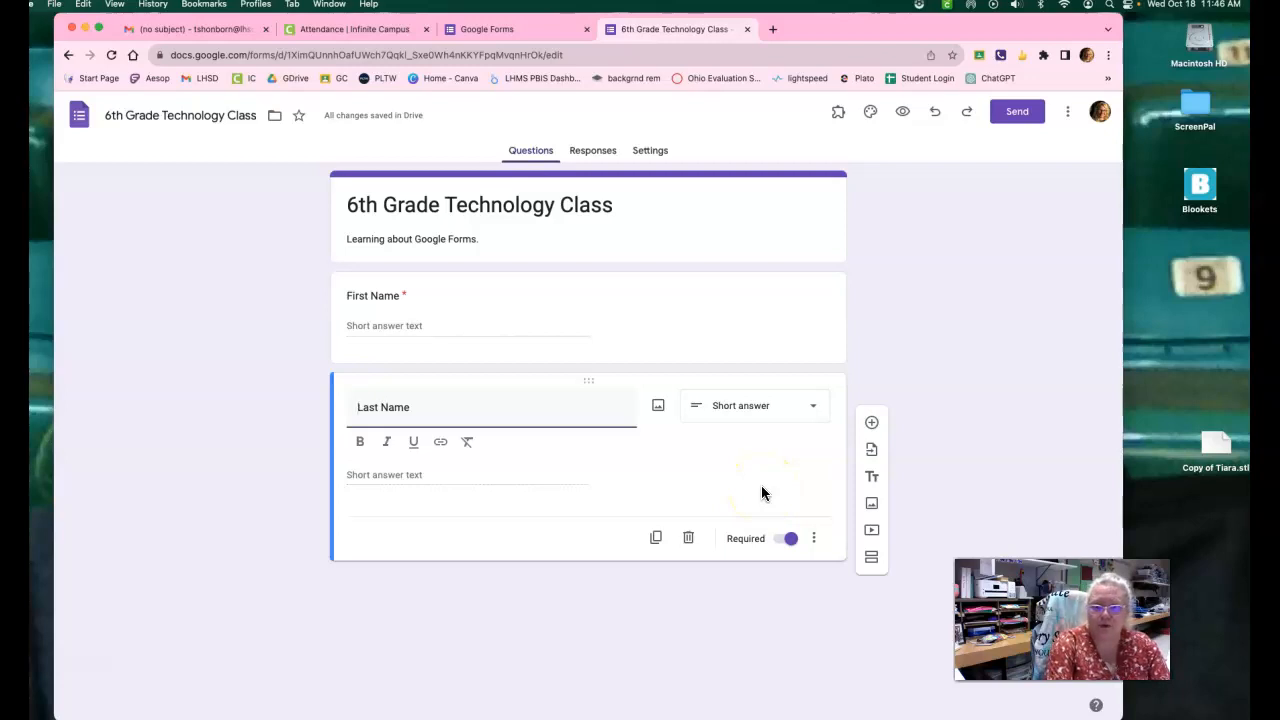
click(776, 535)
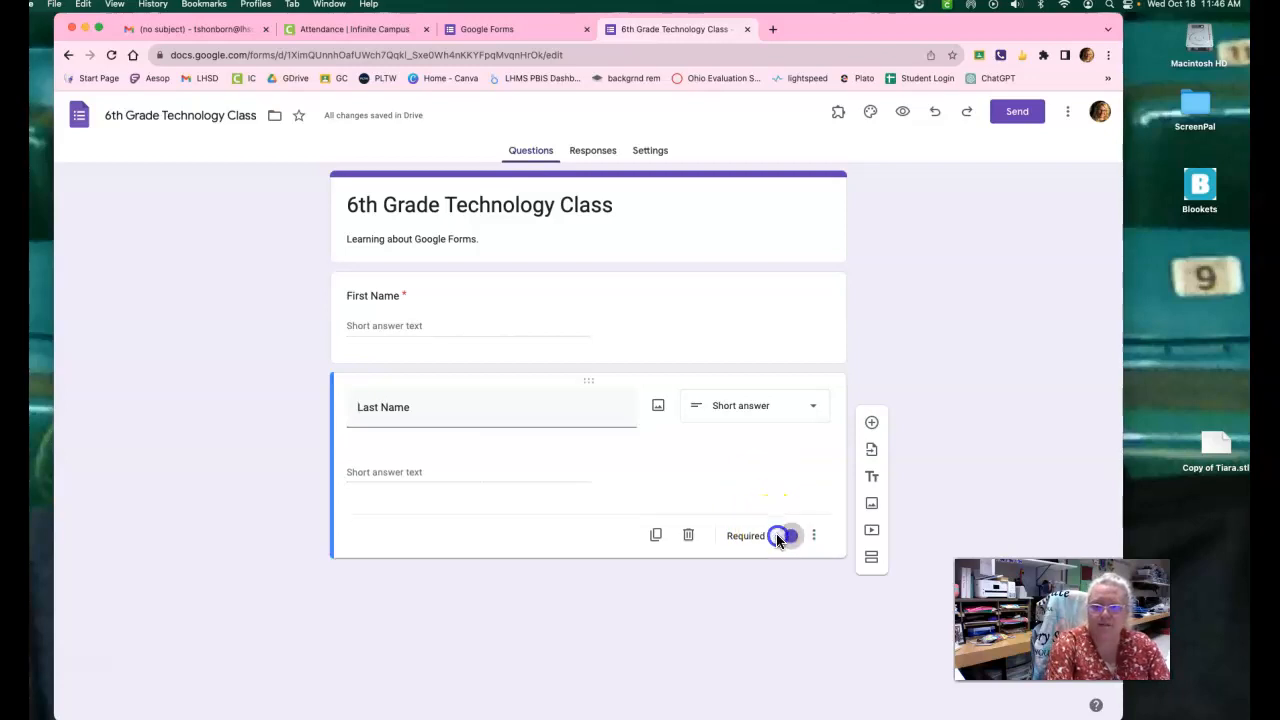
click(766, 348)
click(776, 442)
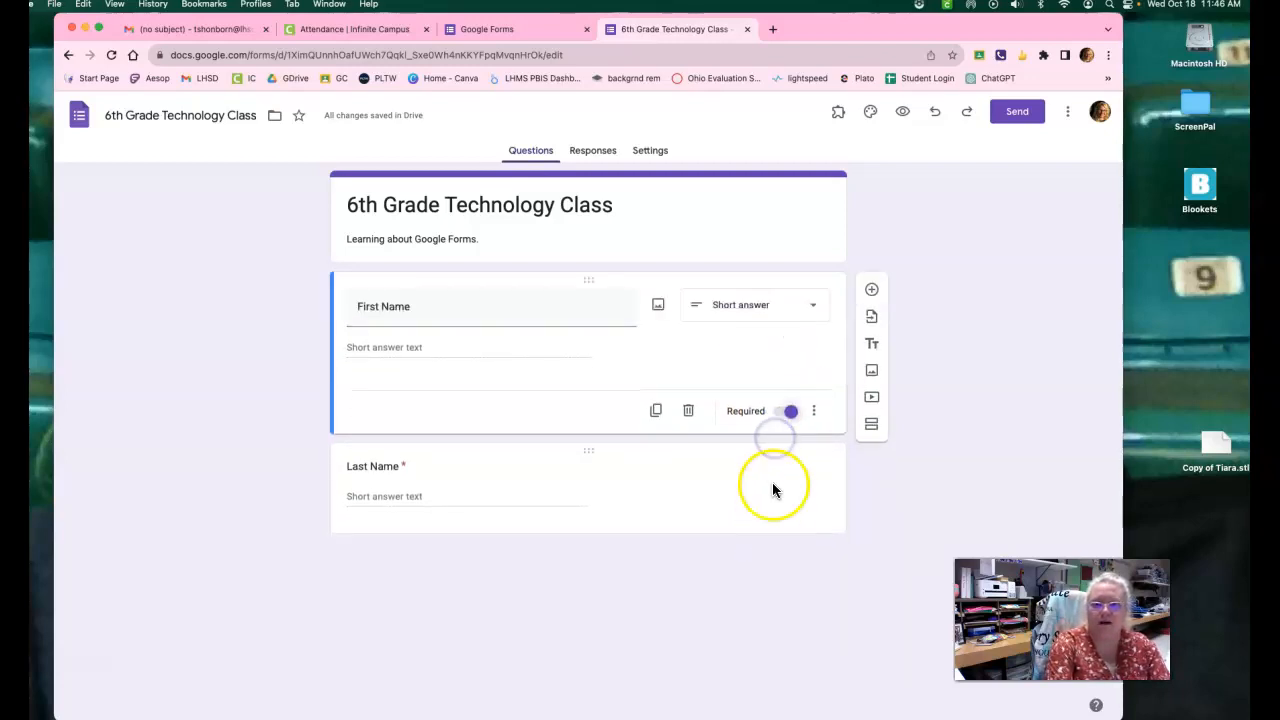
click(780, 414)
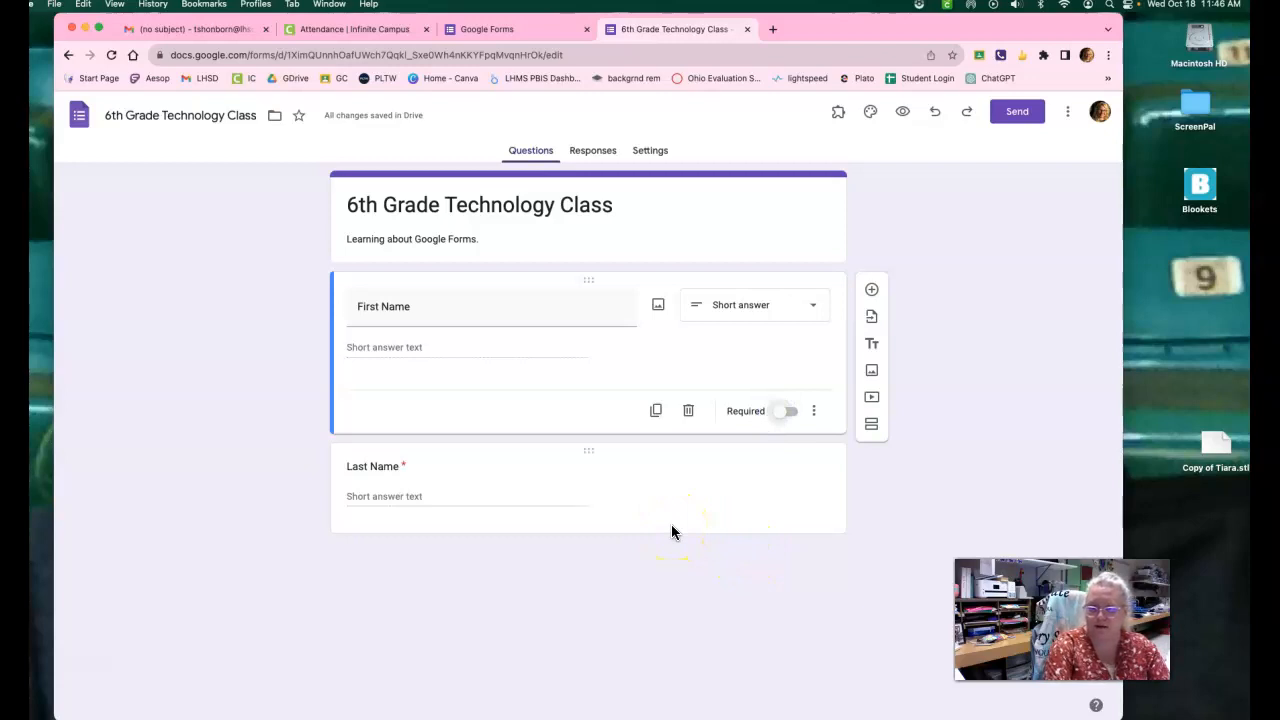
click(790, 416)
click(796, 523)
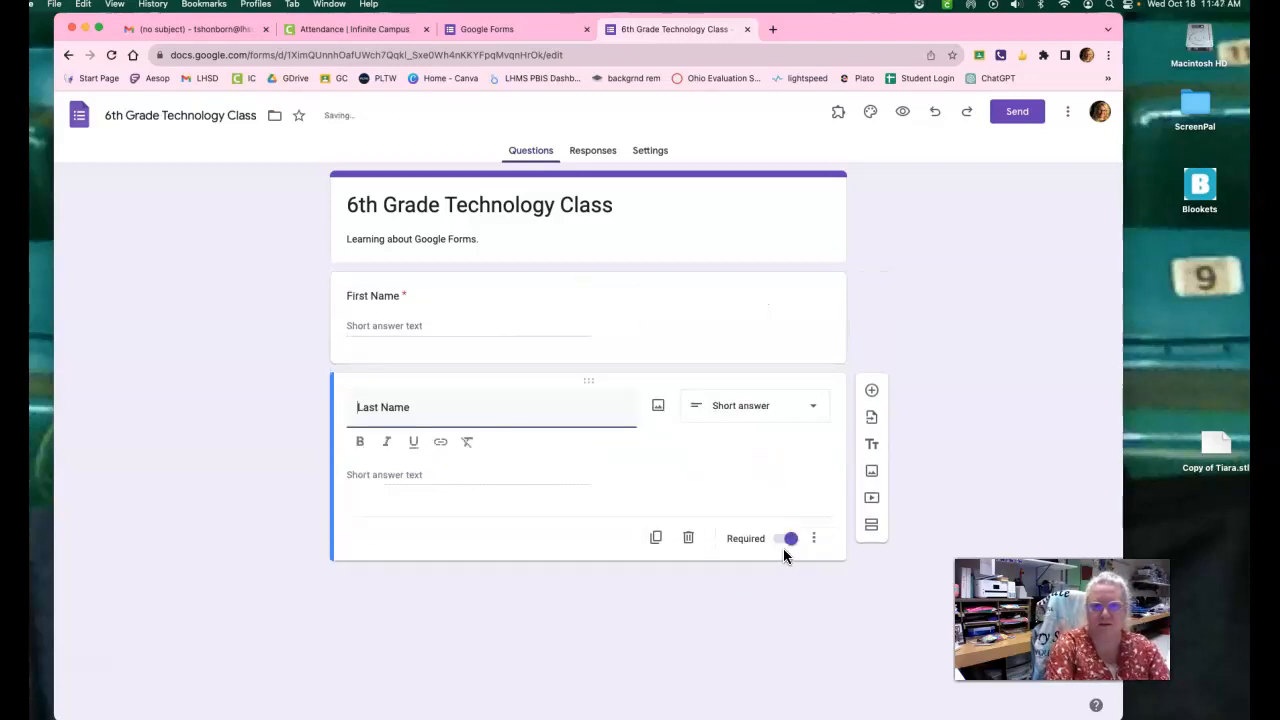
click(744, 346)
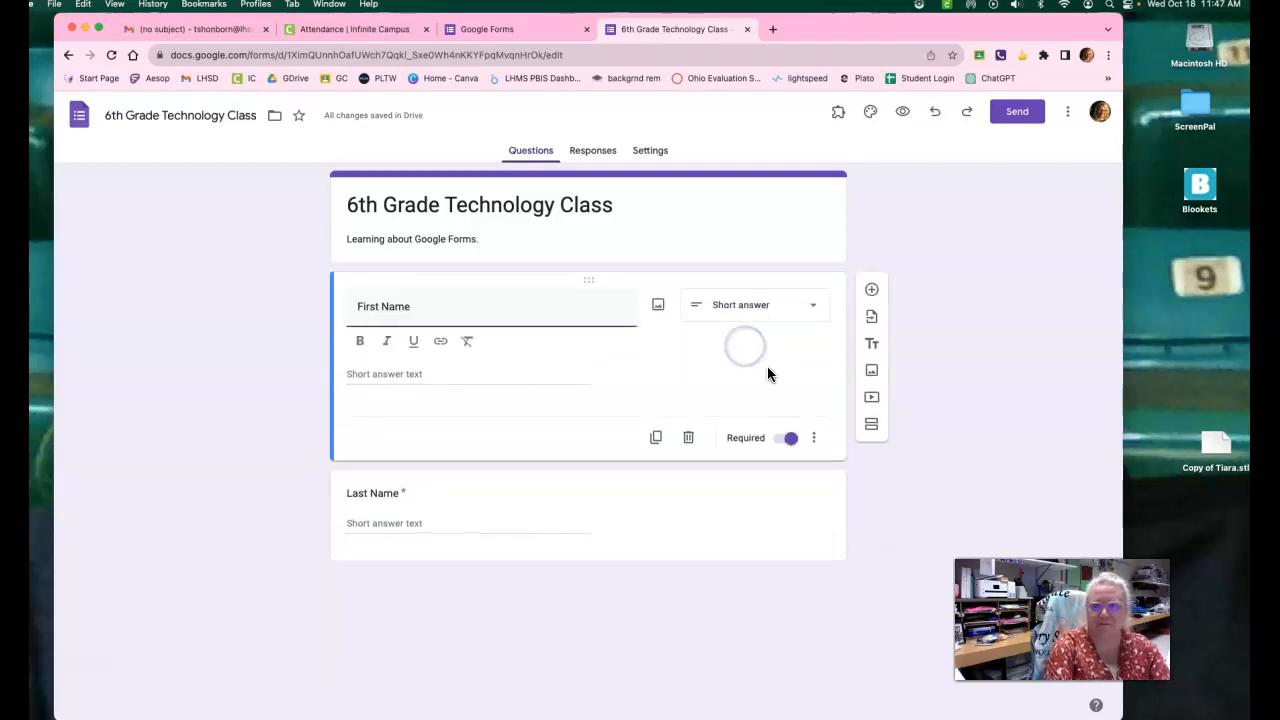
Add a question below Last Name with the text "What is your favorite thing to do on a computer?".
click(754, 500)
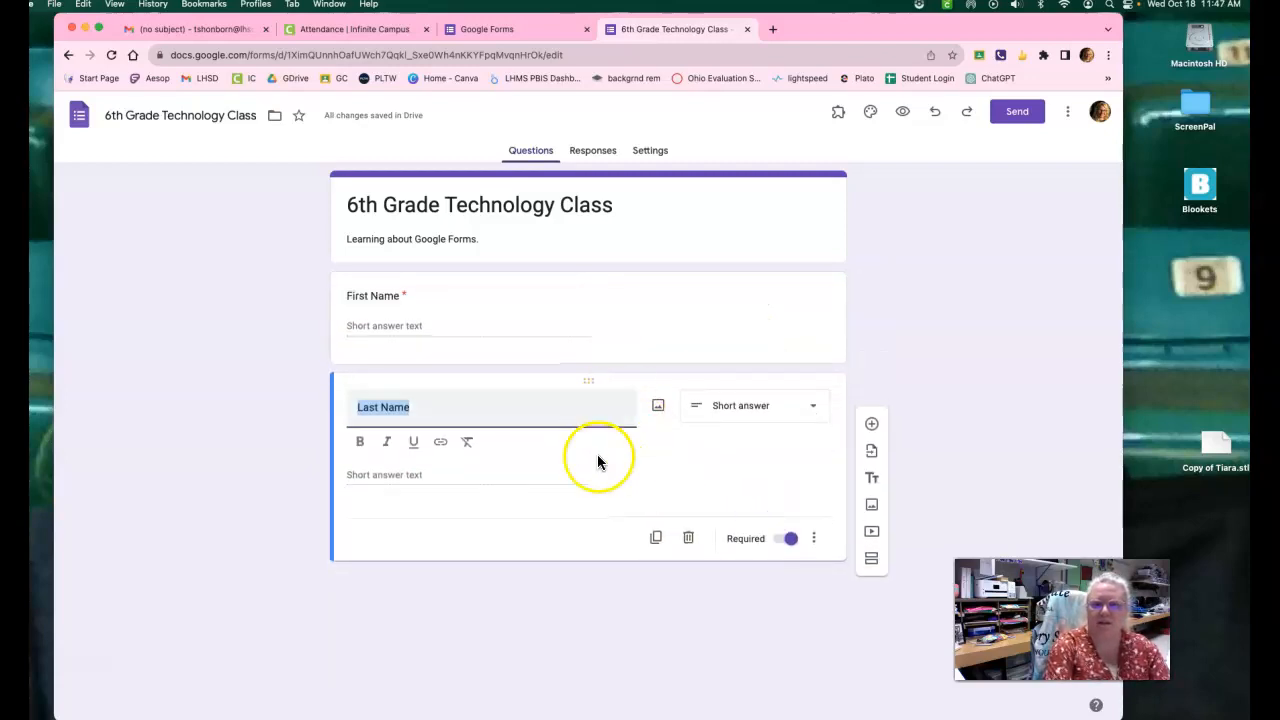
click(873, 427)
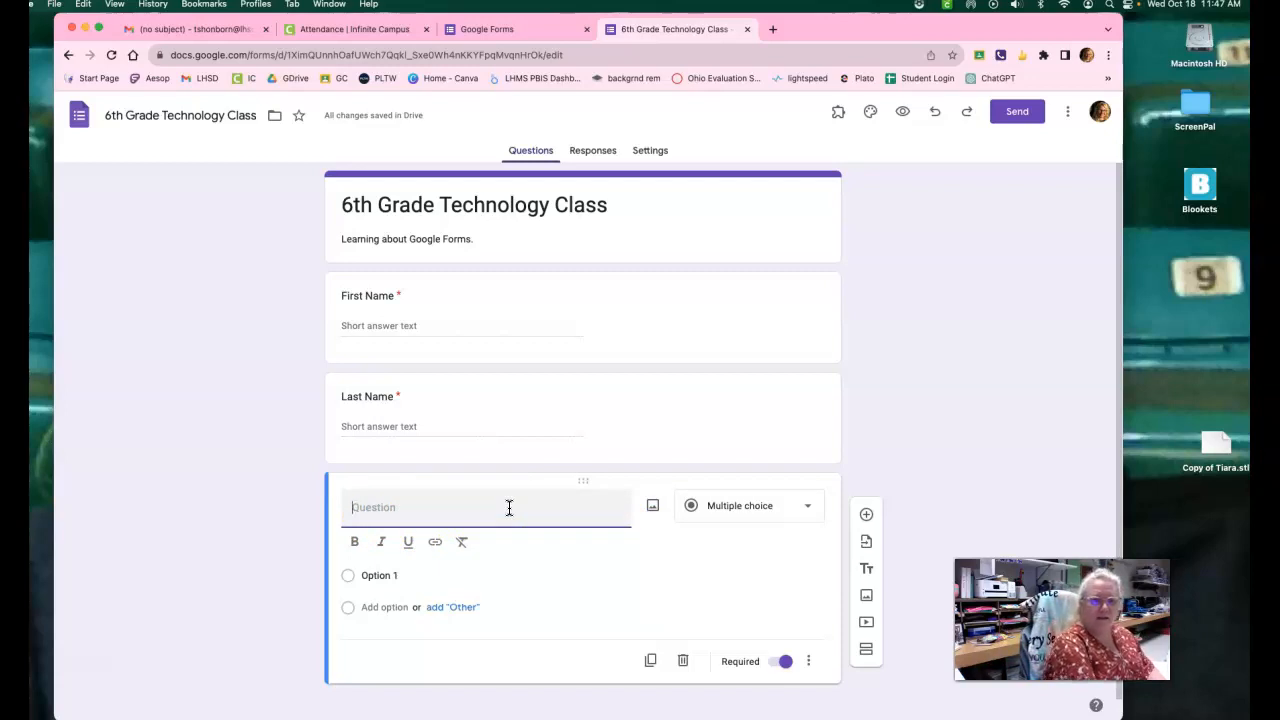
text(What is your fa)
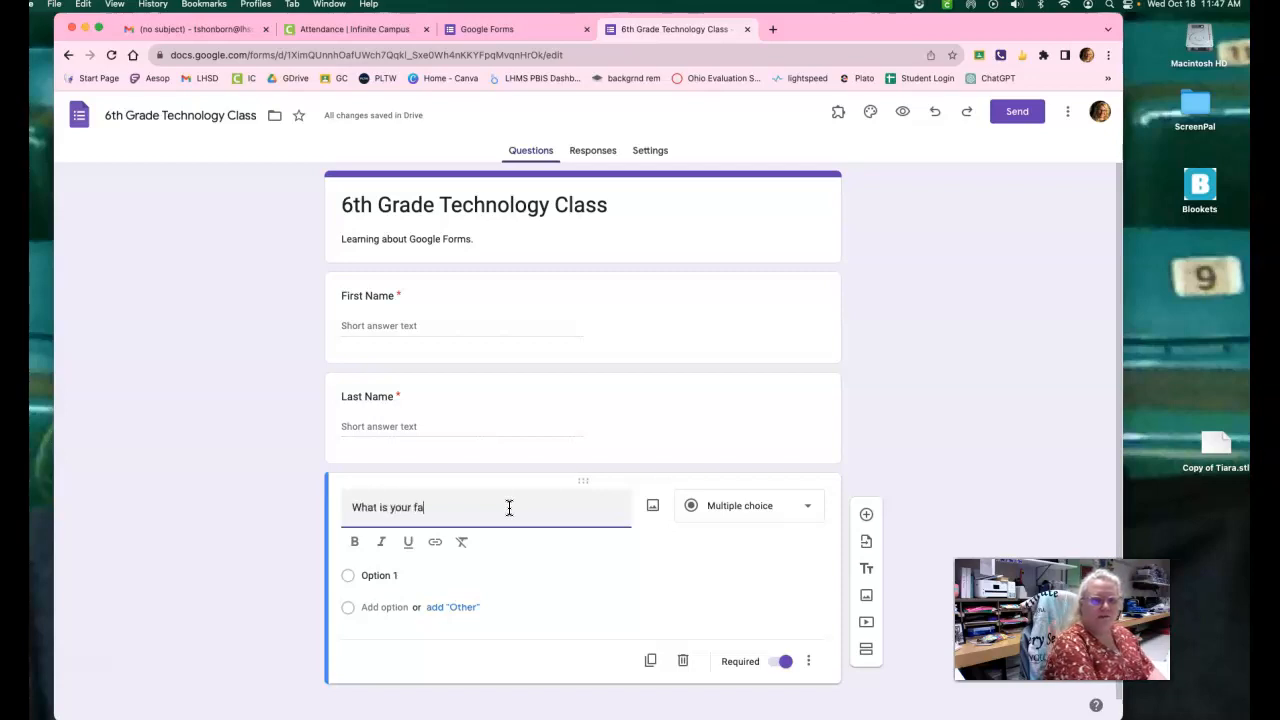
text(vorite thing to do)
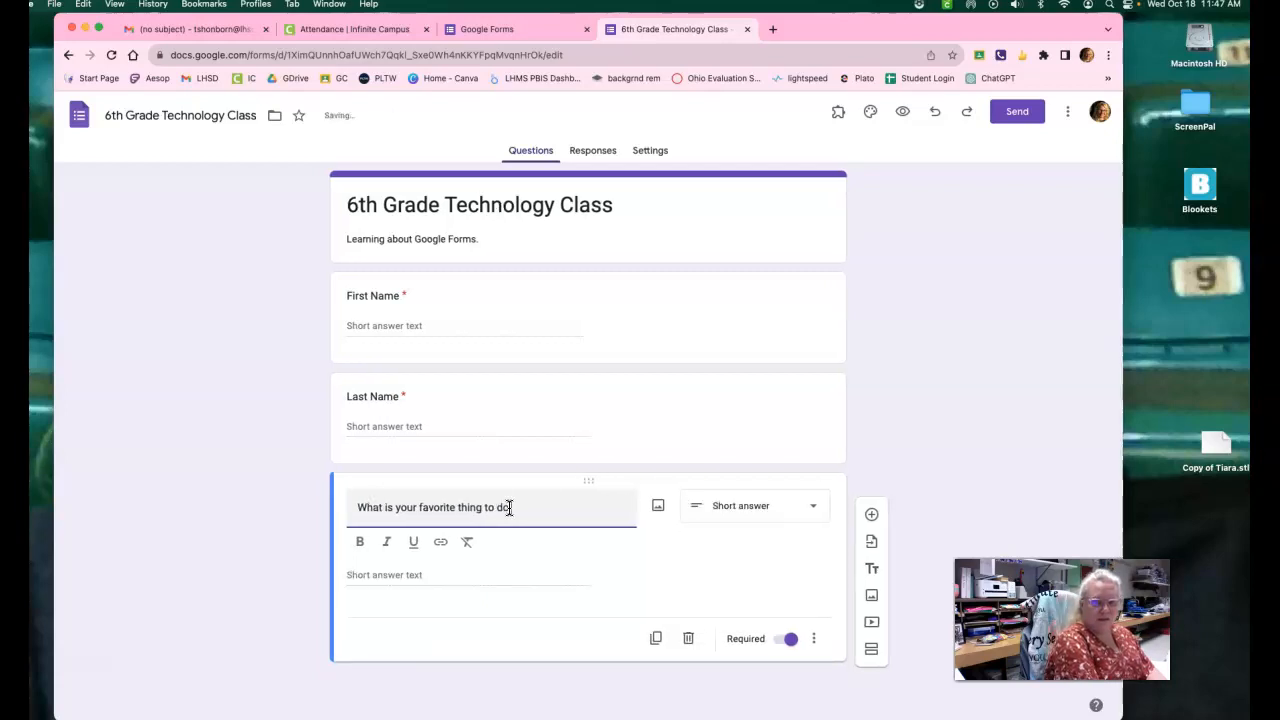
text( on a computer?)
Make the favorite computer activity question multiple choice and enter "Play games" as its first option.
click(395, 578)
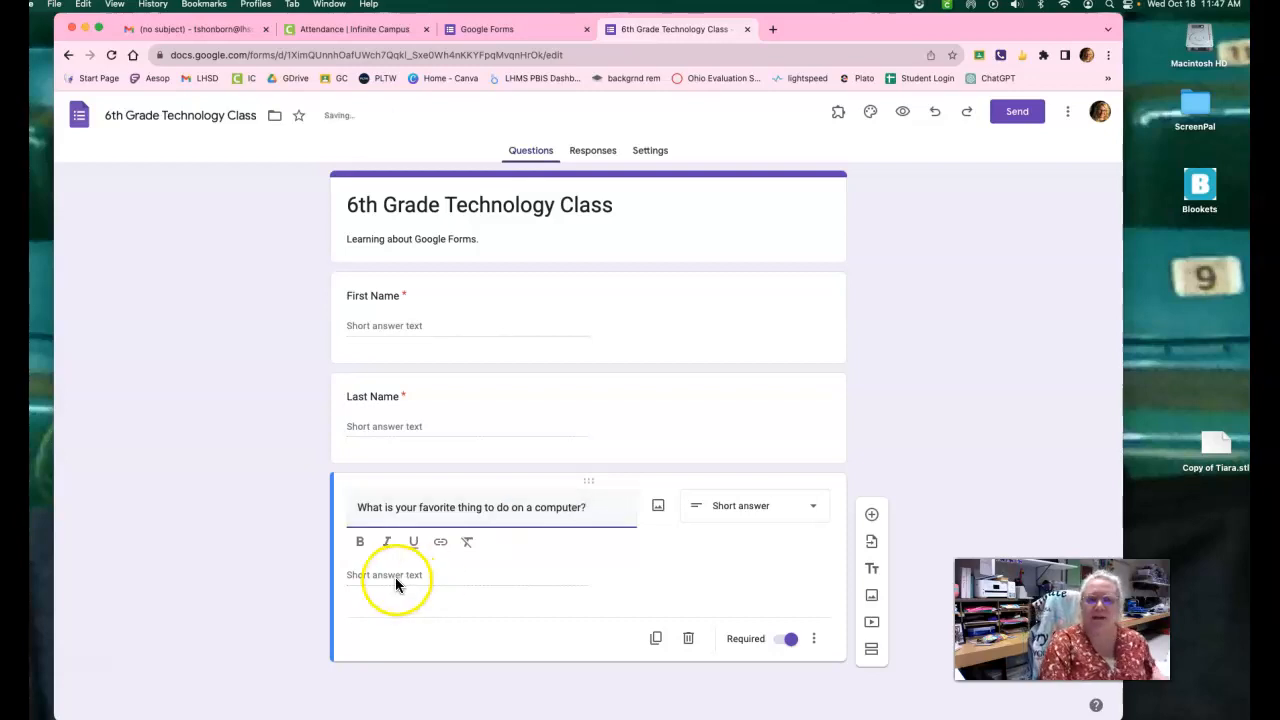
click(736, 507)
click(718, 392)
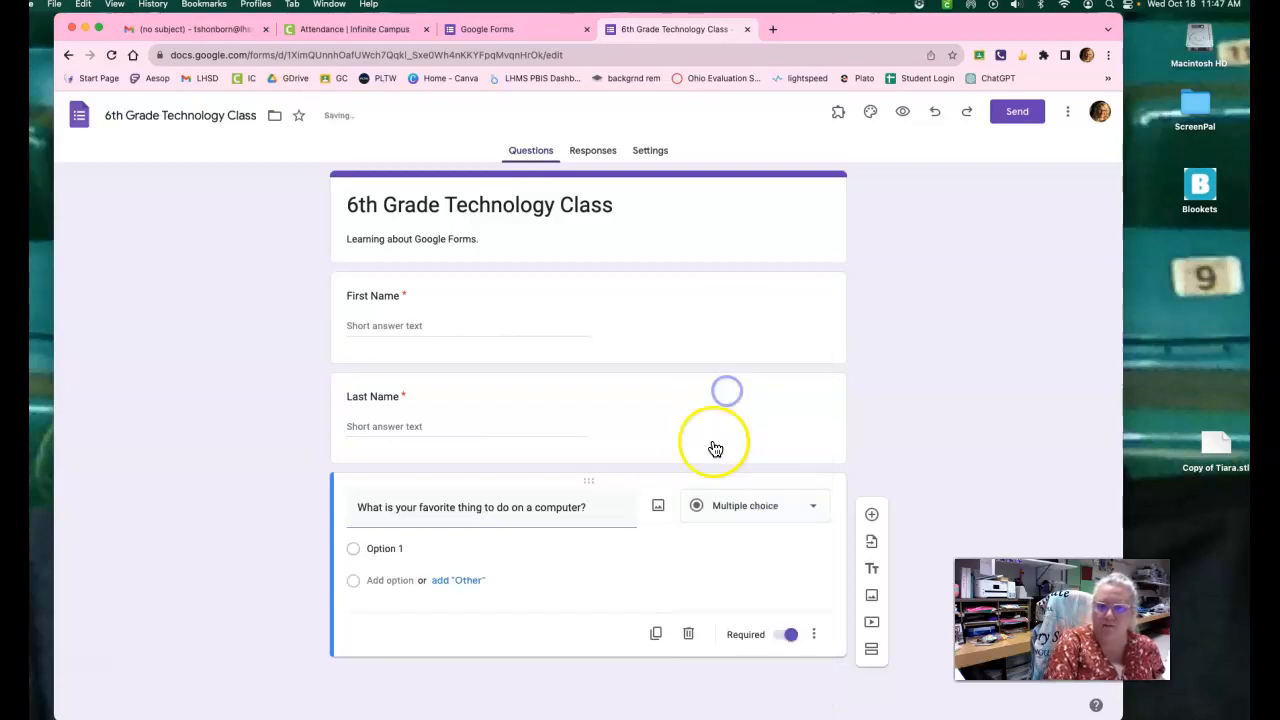
click(388, 541)
drag(366, 548, 408, 552)
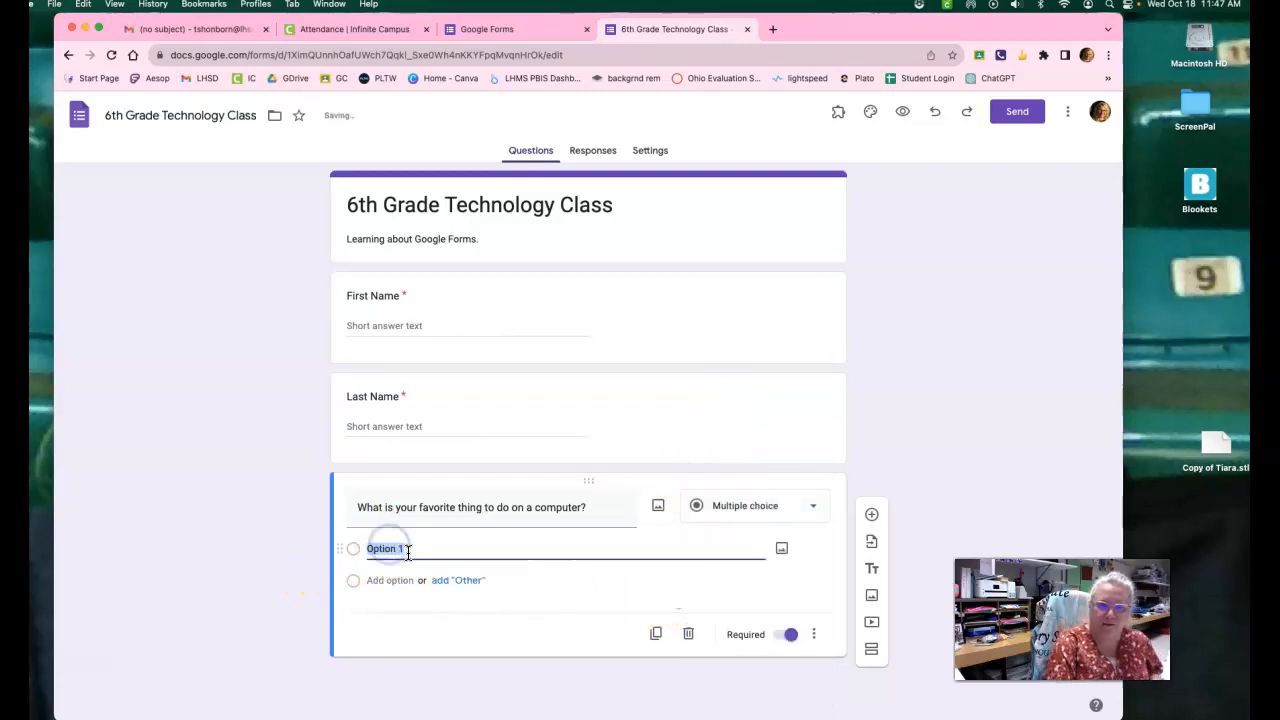
text(Play games)
Add "Typing practice" and "Type a paper" as the second and third options of the favorite computer activity question.
key(Return)
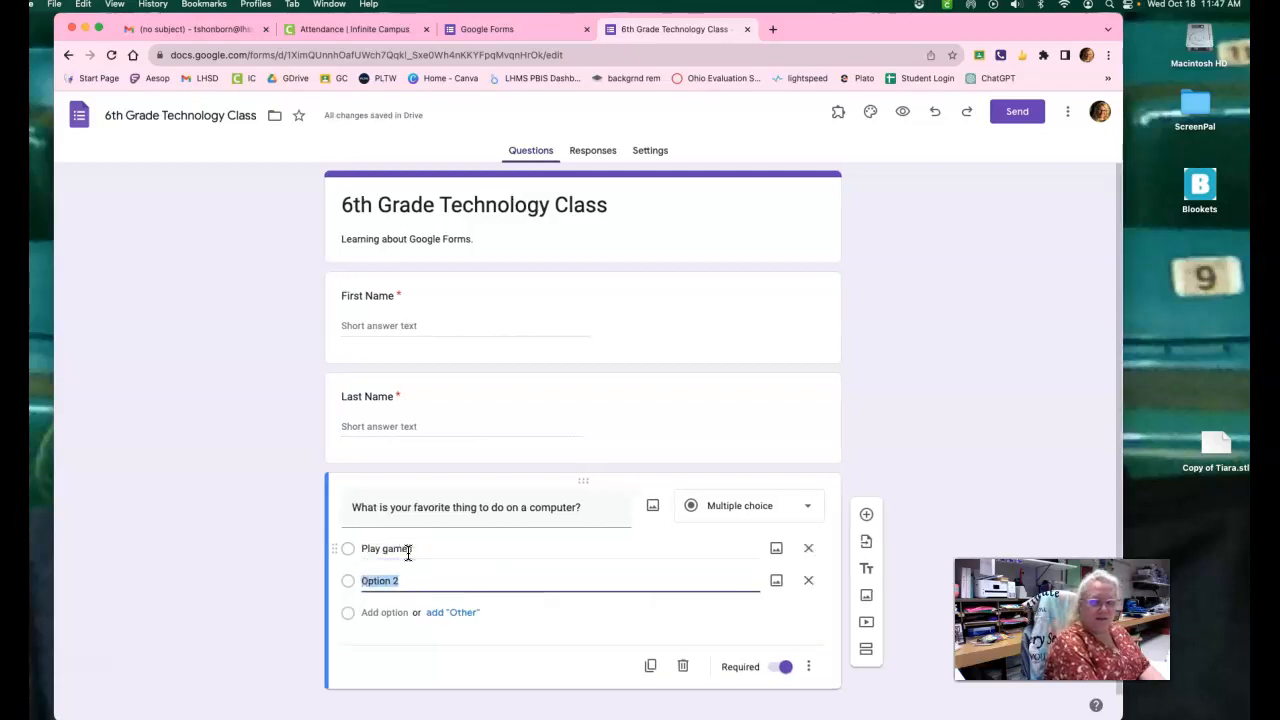
text(WTypeing practice)
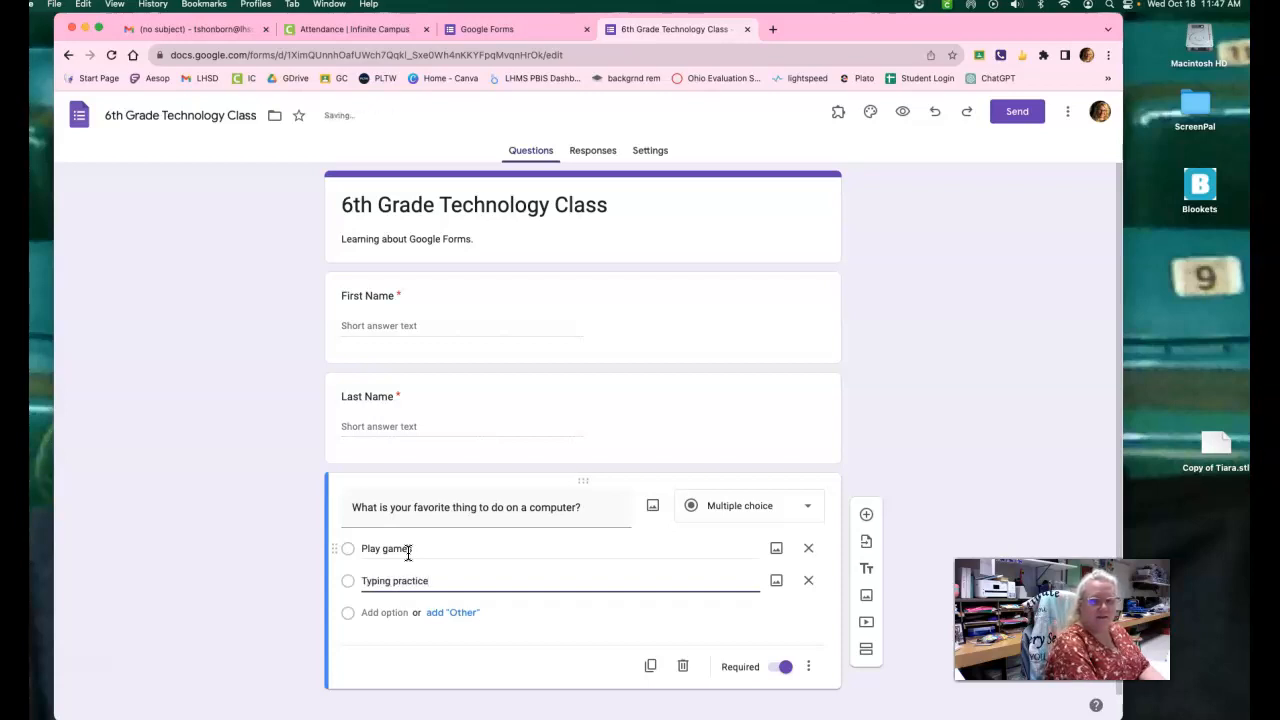
key(Return)
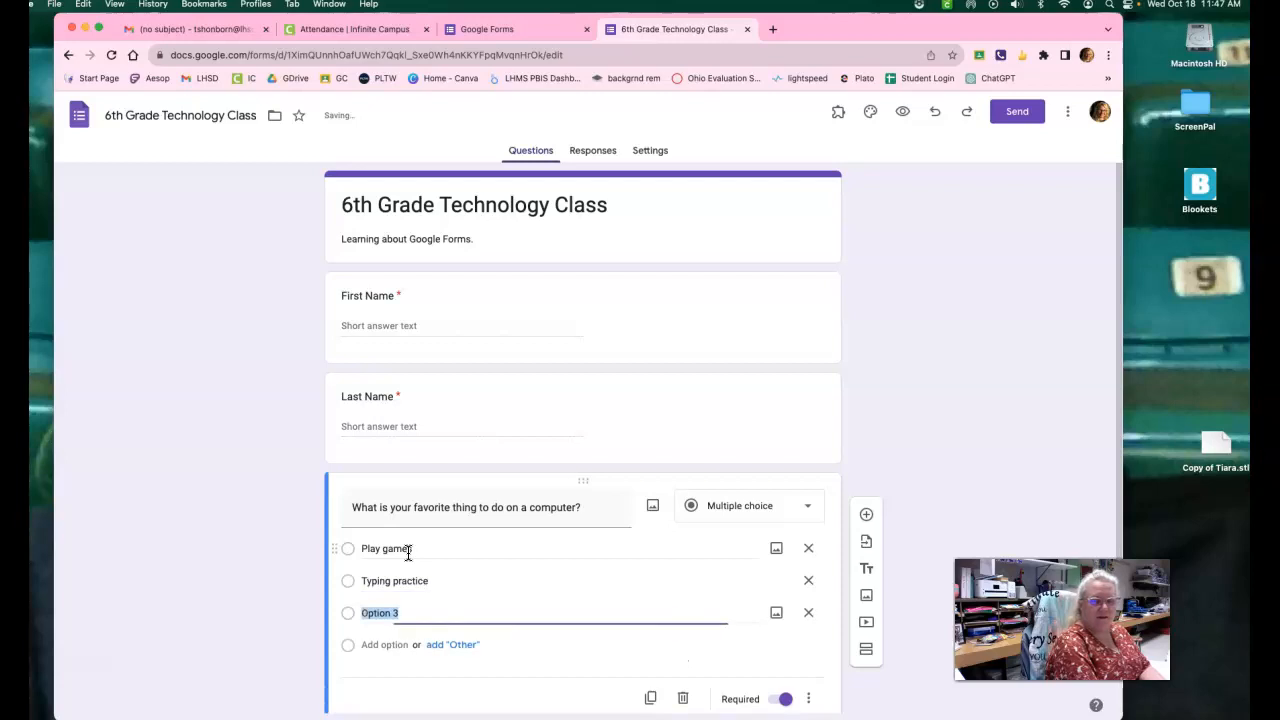
text(Type a paper)
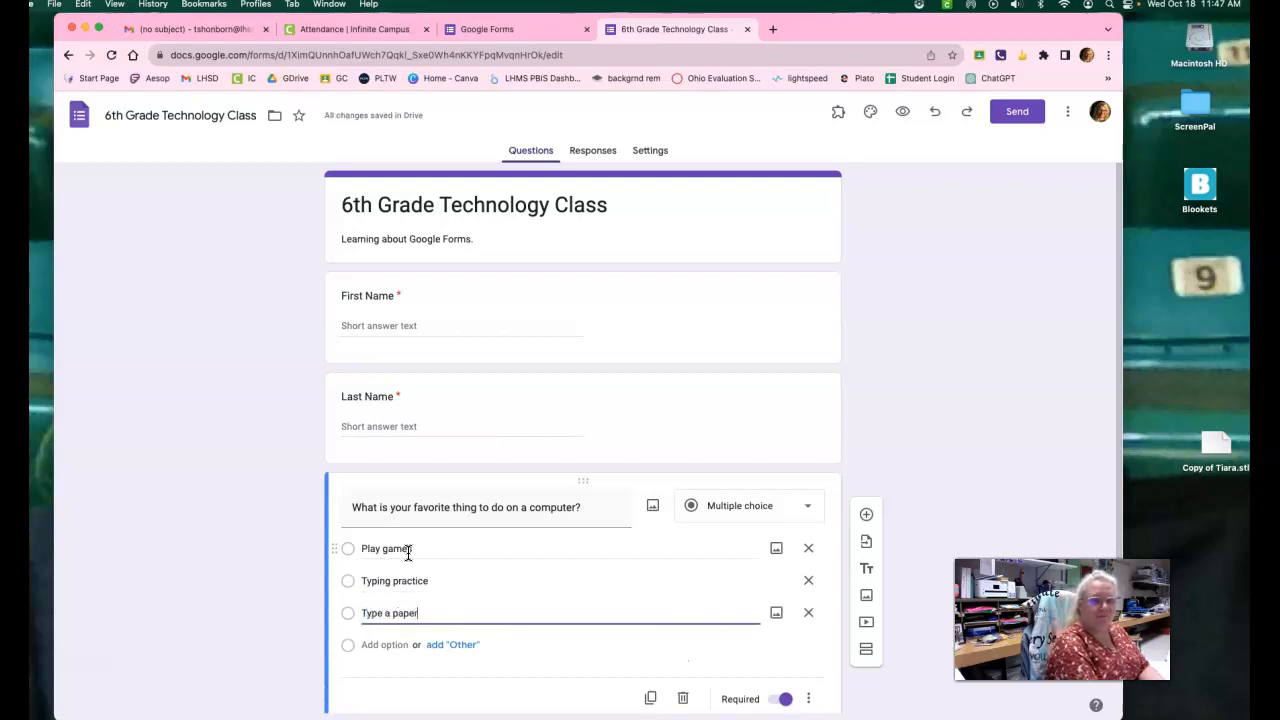
Add "Draw or make printable things" as the fourth option of the favorite computer activity question.
key(Return)
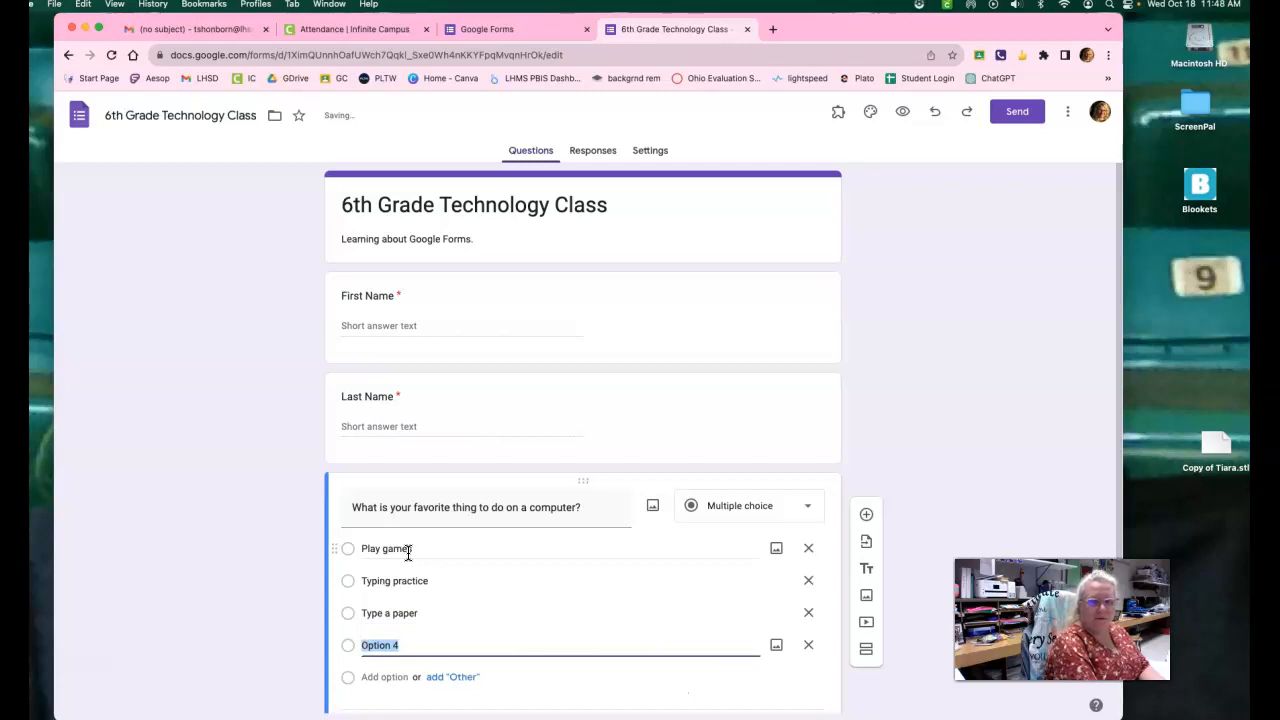
text(Draw)
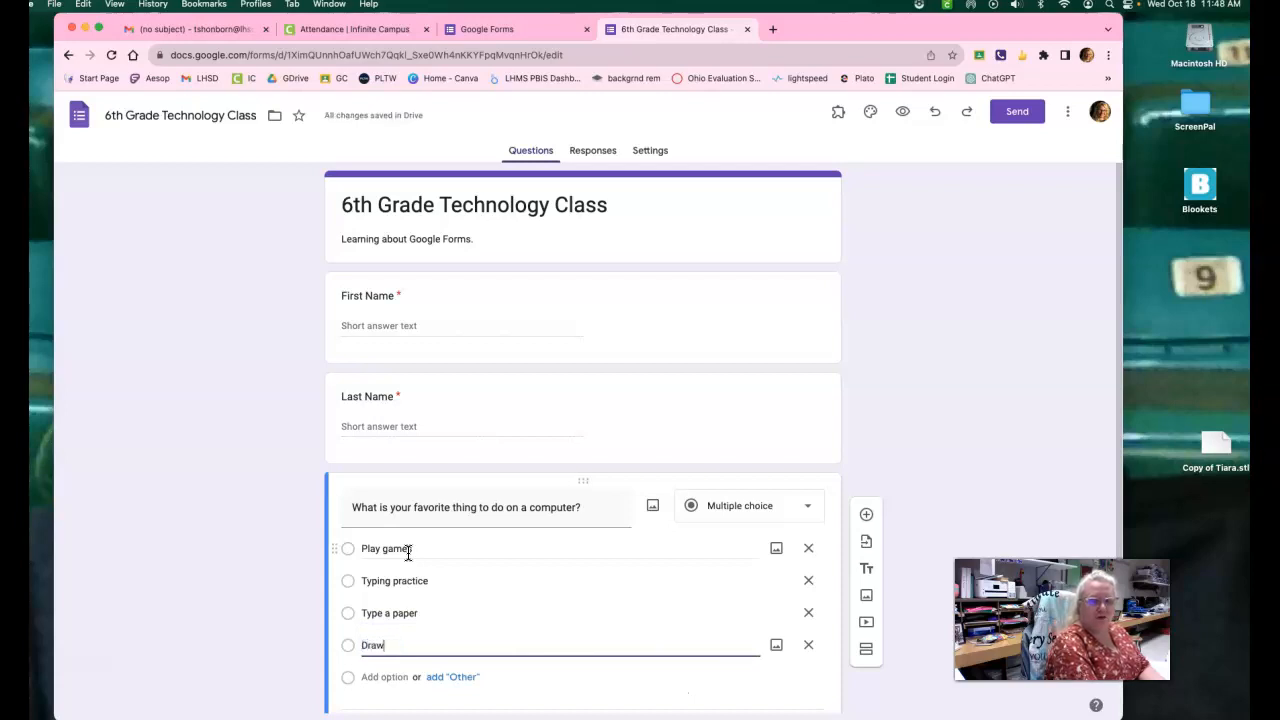
text( or make)
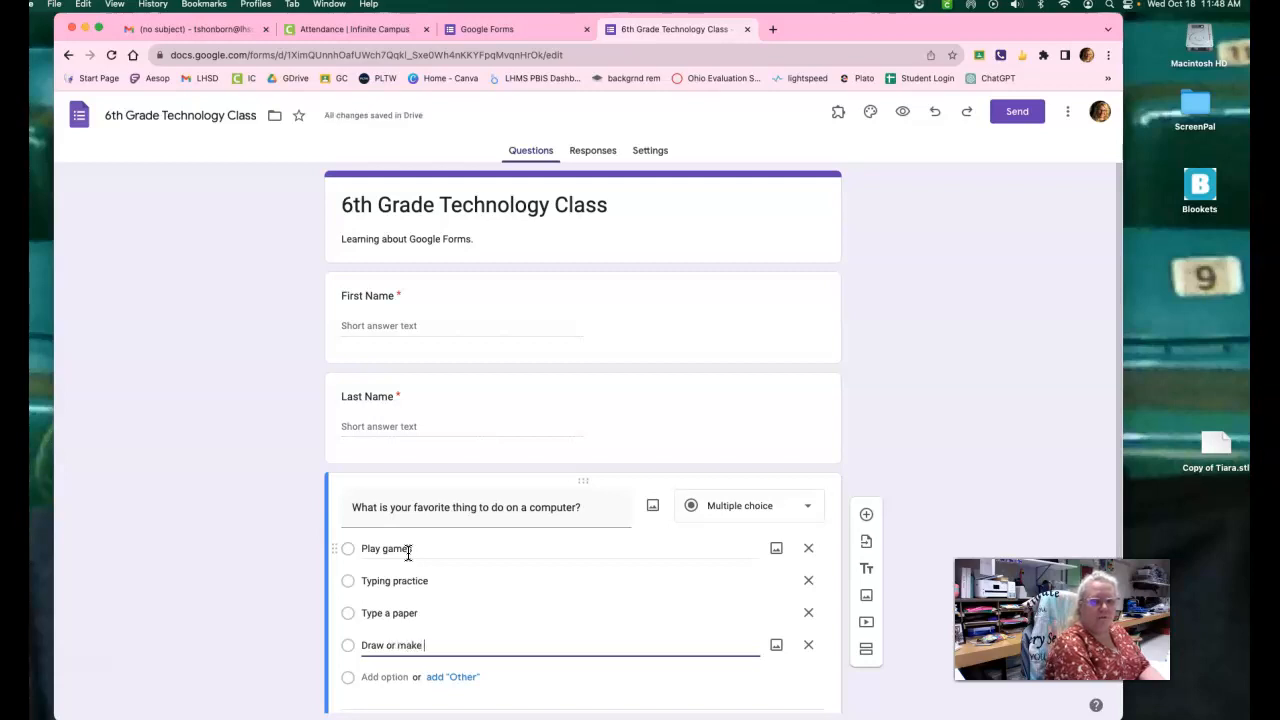
text( things)
key(BackSpace)
key(BackSpace)
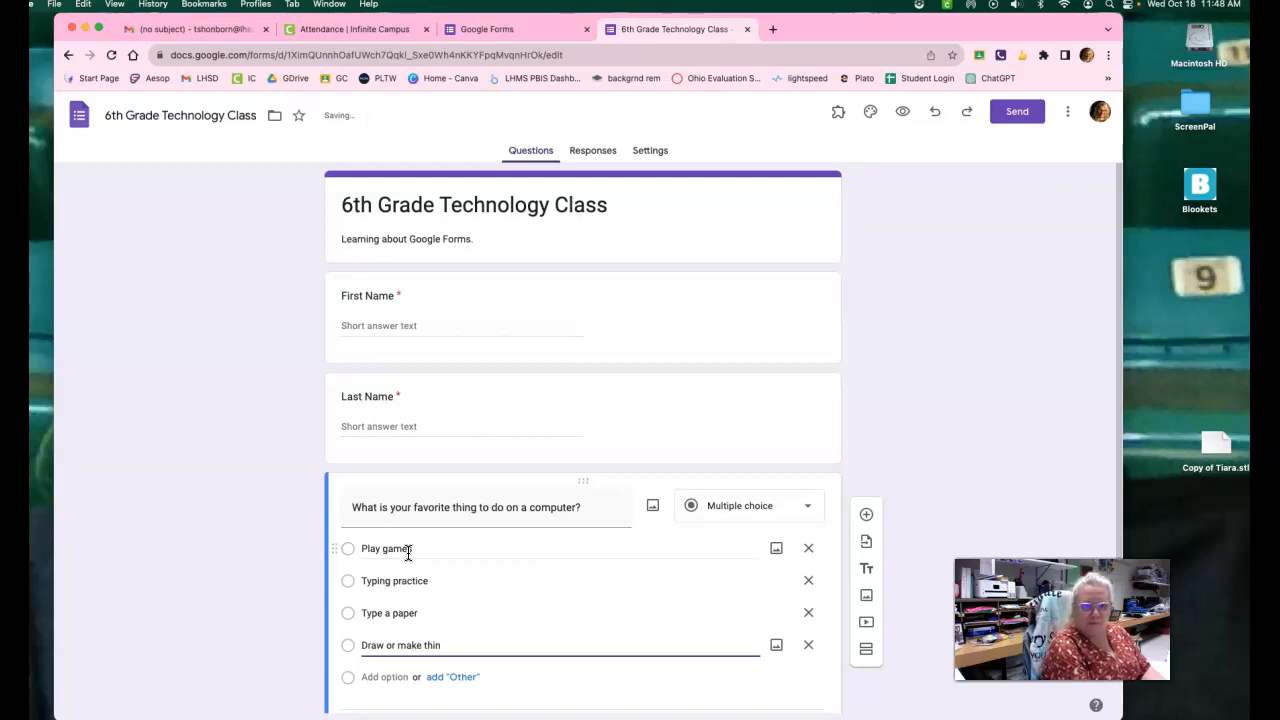
text(p)
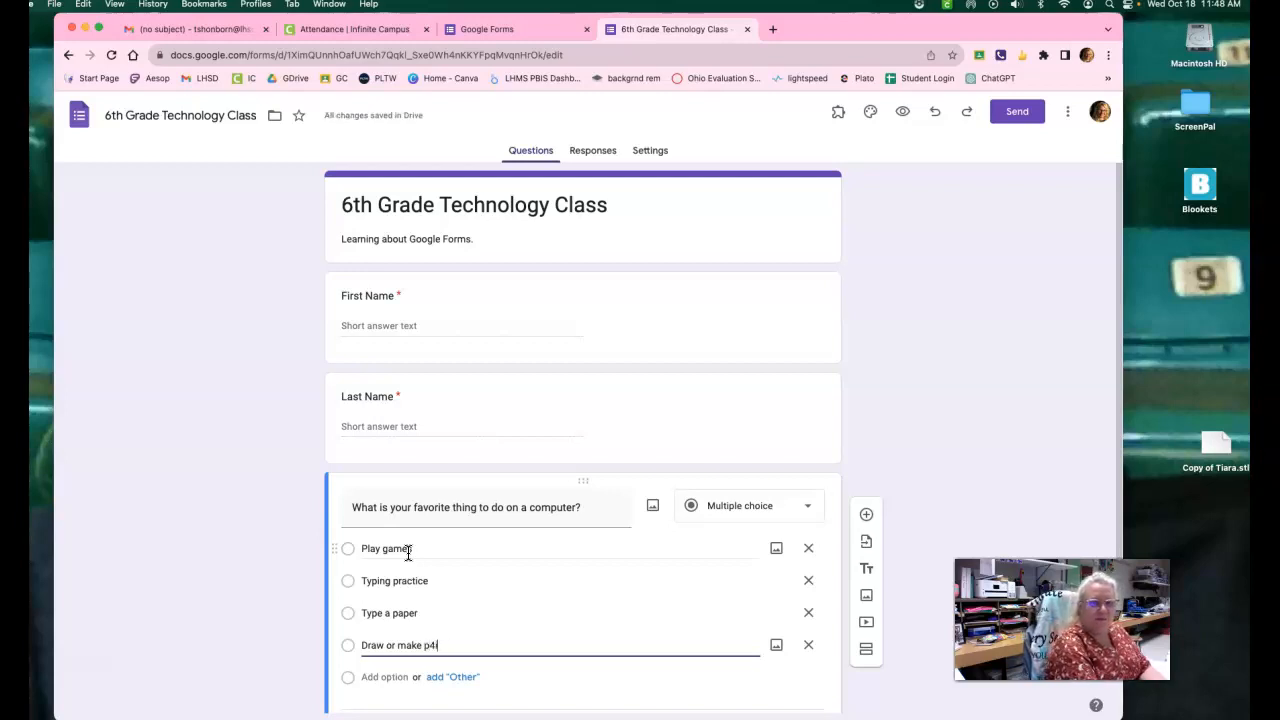
text(rintable things)
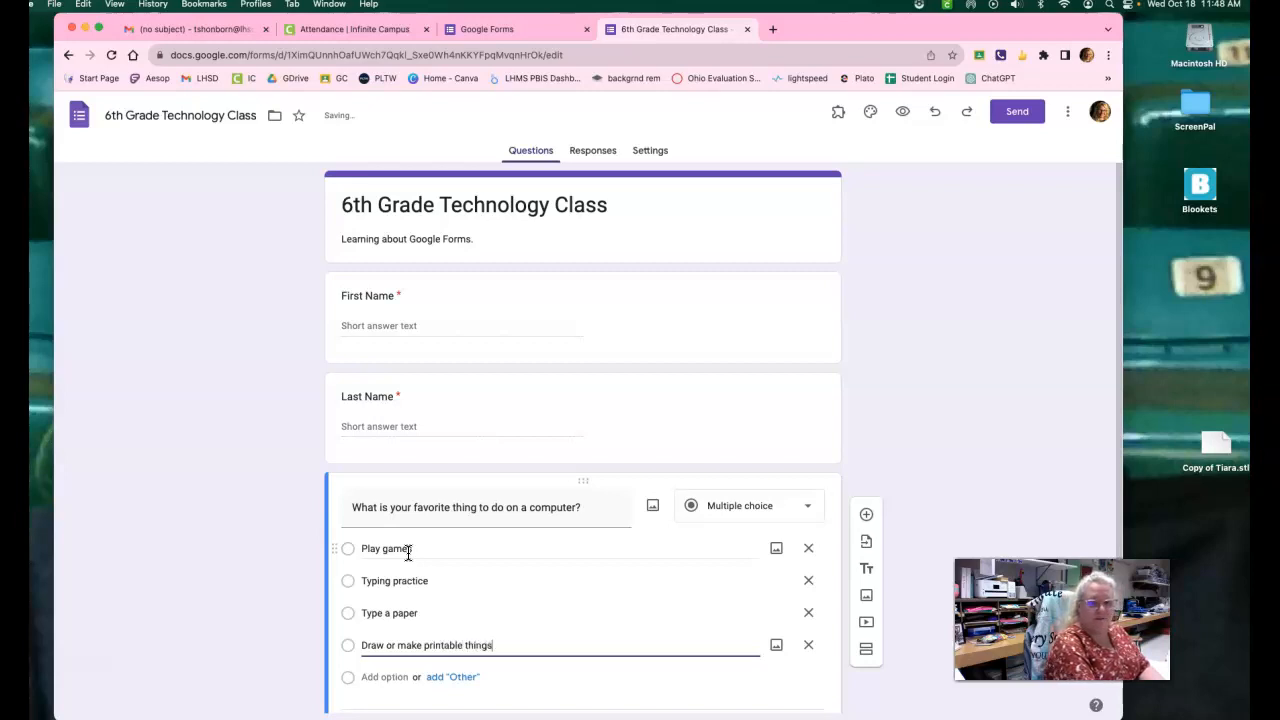
click(701, 685)
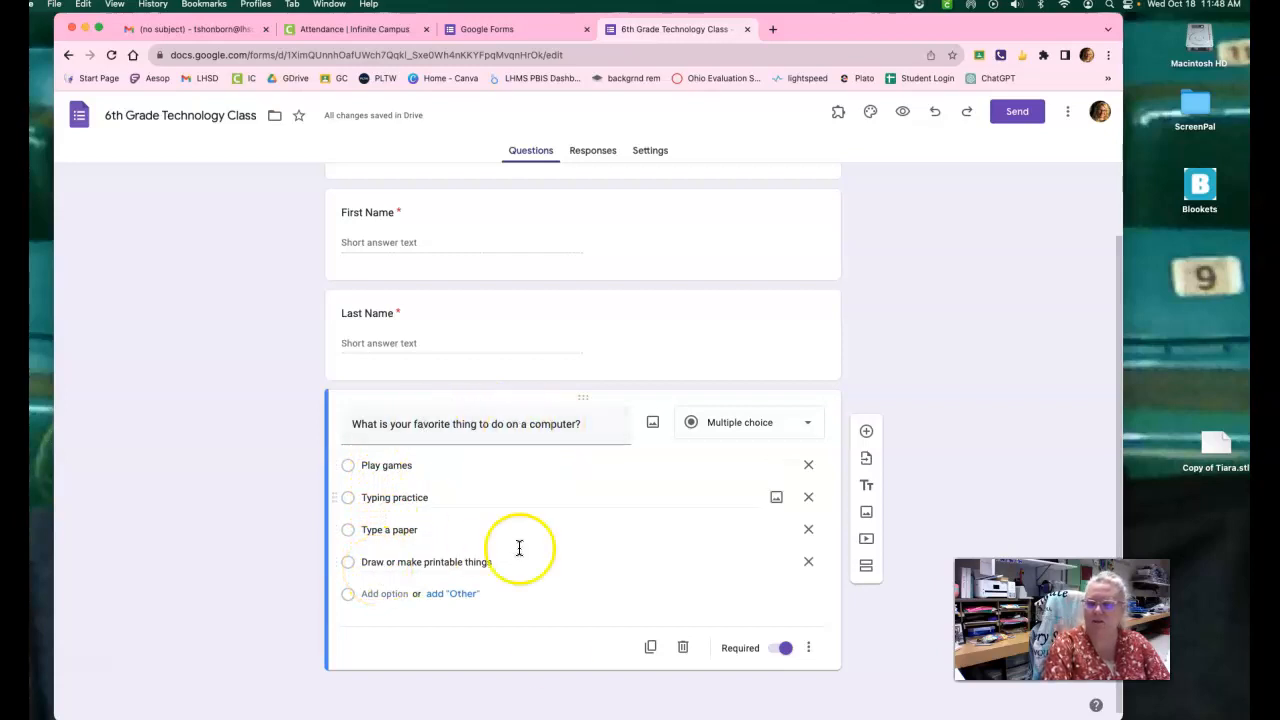
Add another multiple-choice question below with the text "Do you like working on computers?".
click(867, 433)
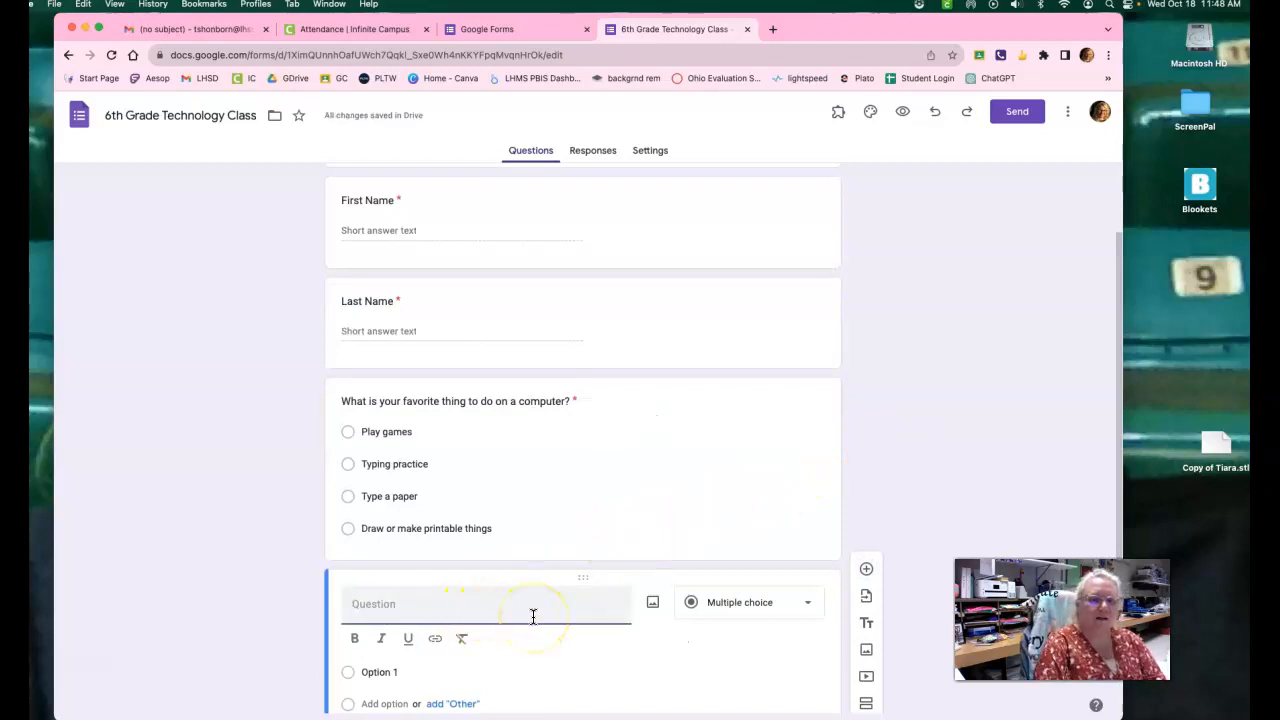
text(Do)
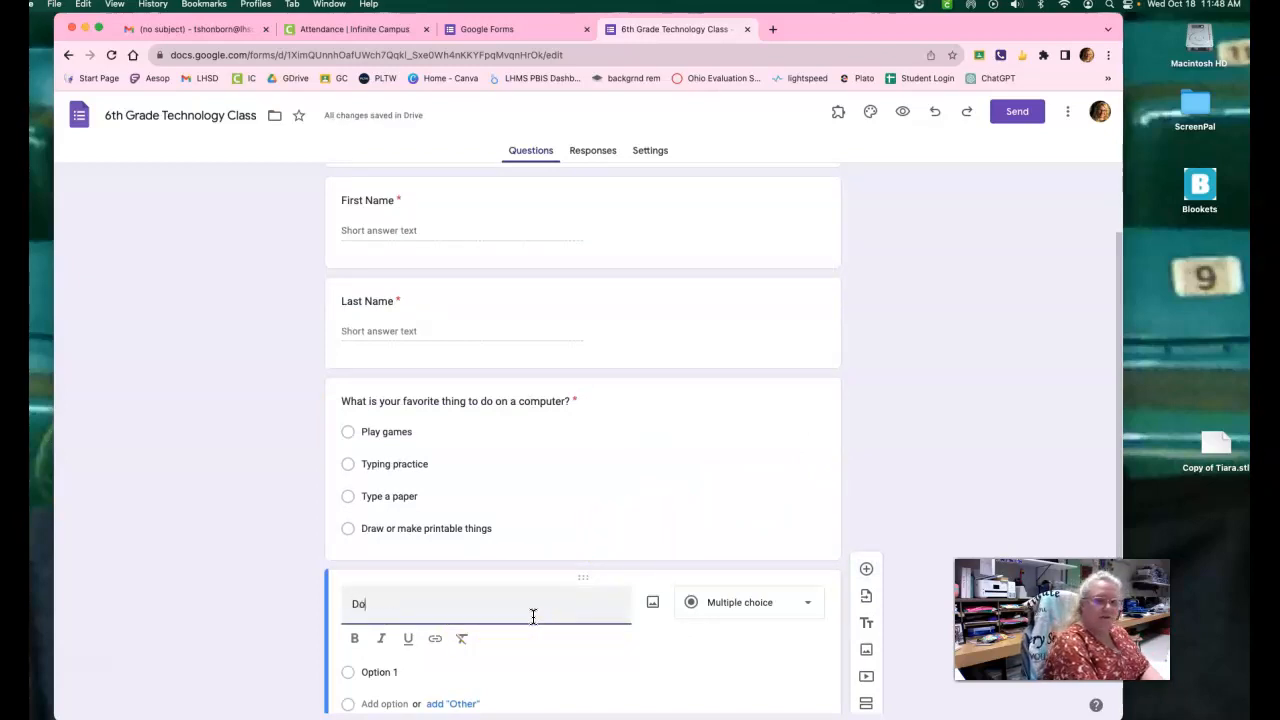
text( you like work)
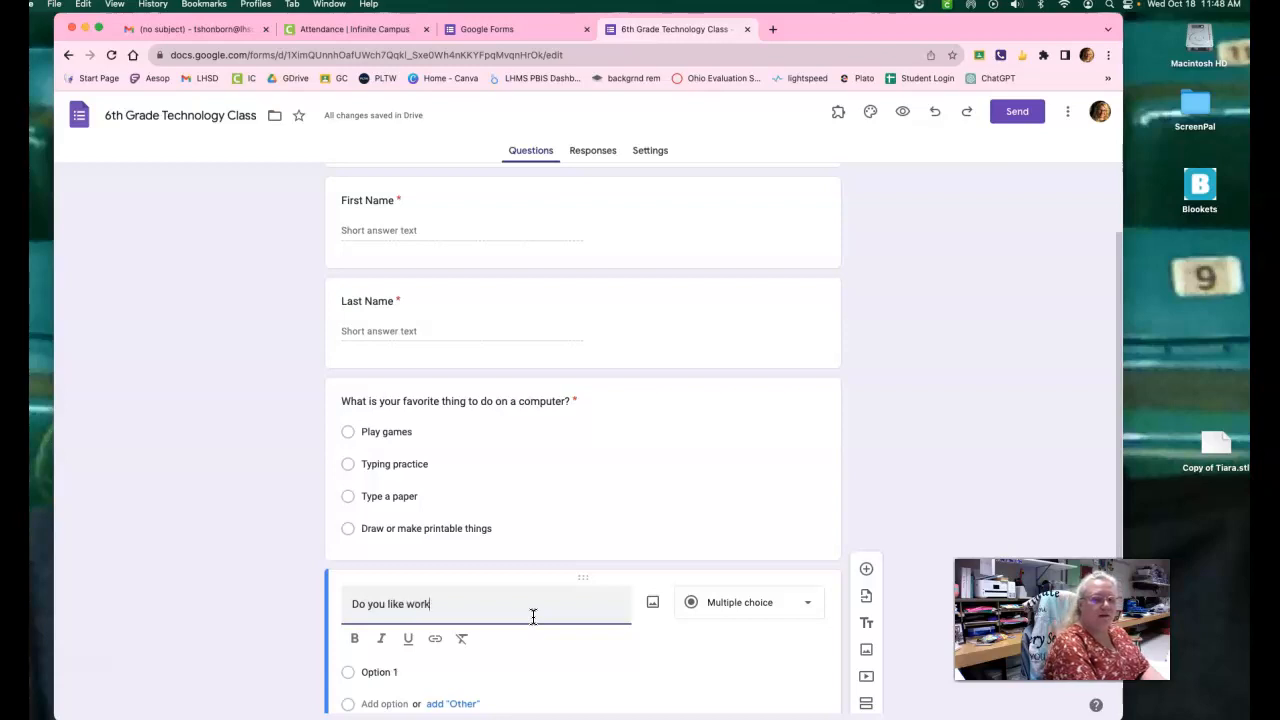
text(ing on computers?)
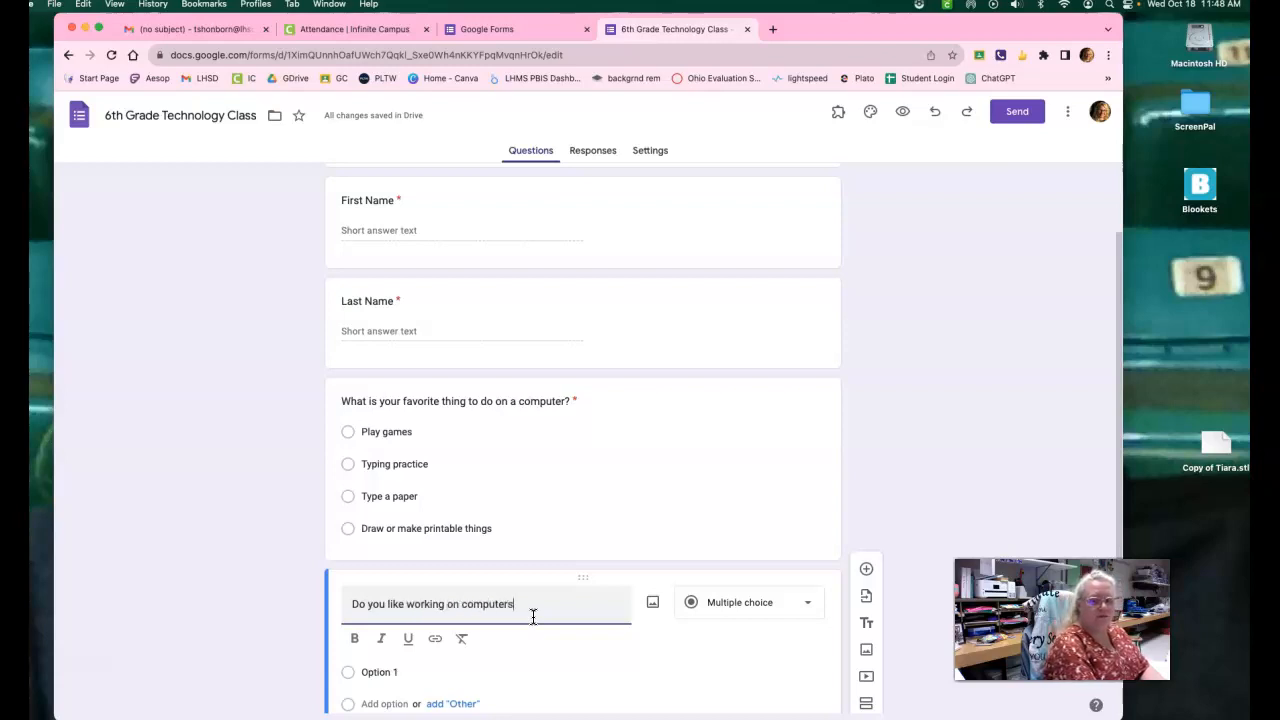
click(552, 597)
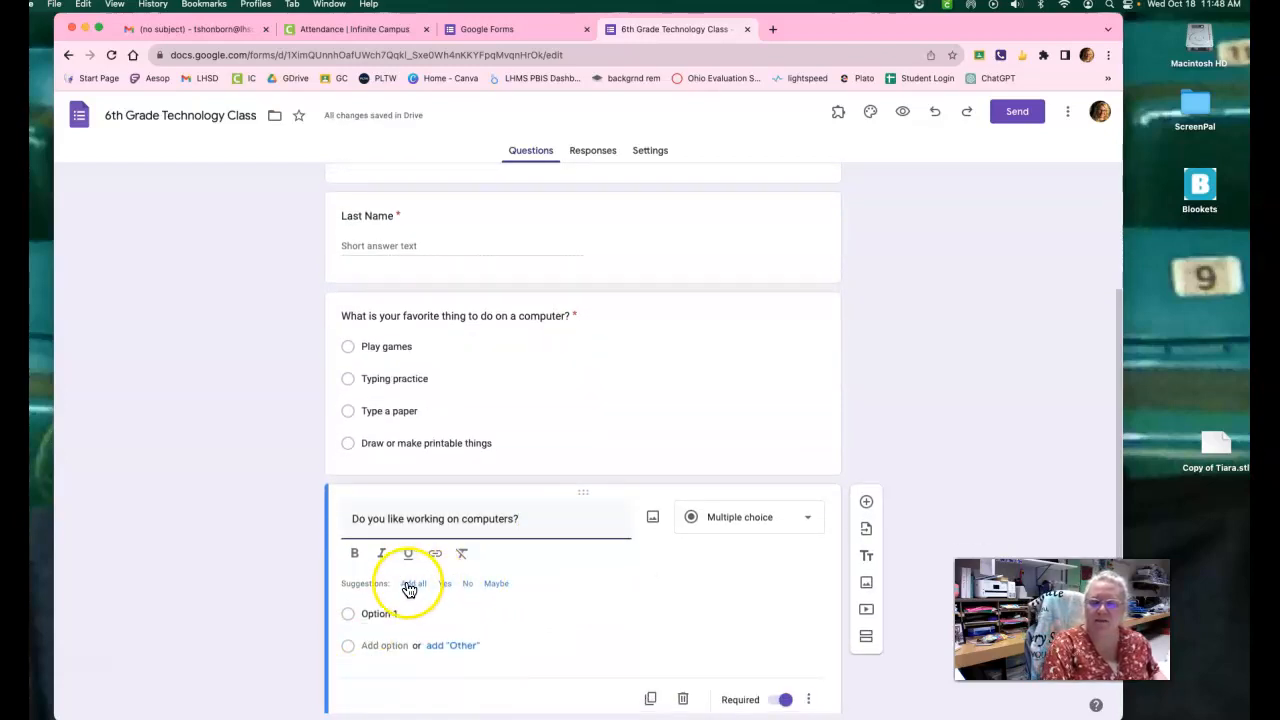
Add all suggested answers, Yes, No and Maybe, to the question about working on computers and review the form's questions.
click(409, 589)
click(387, 559)
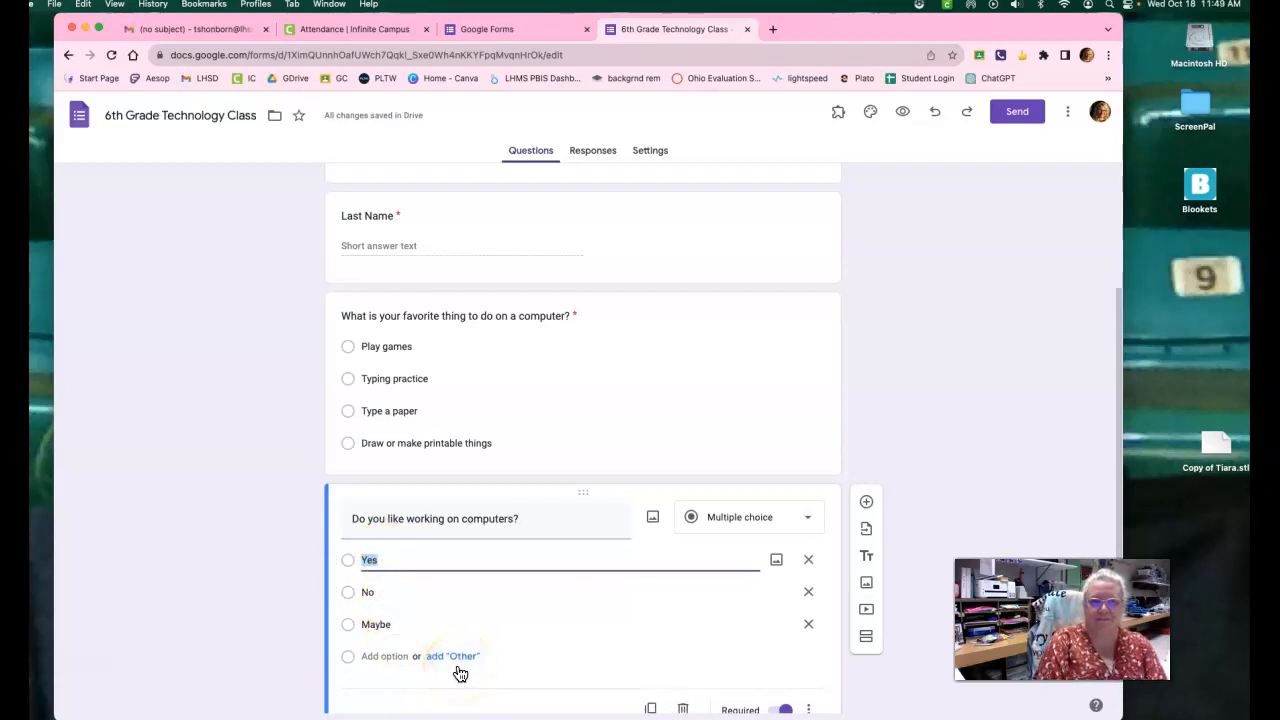
scroll(486, 283, up, 2)
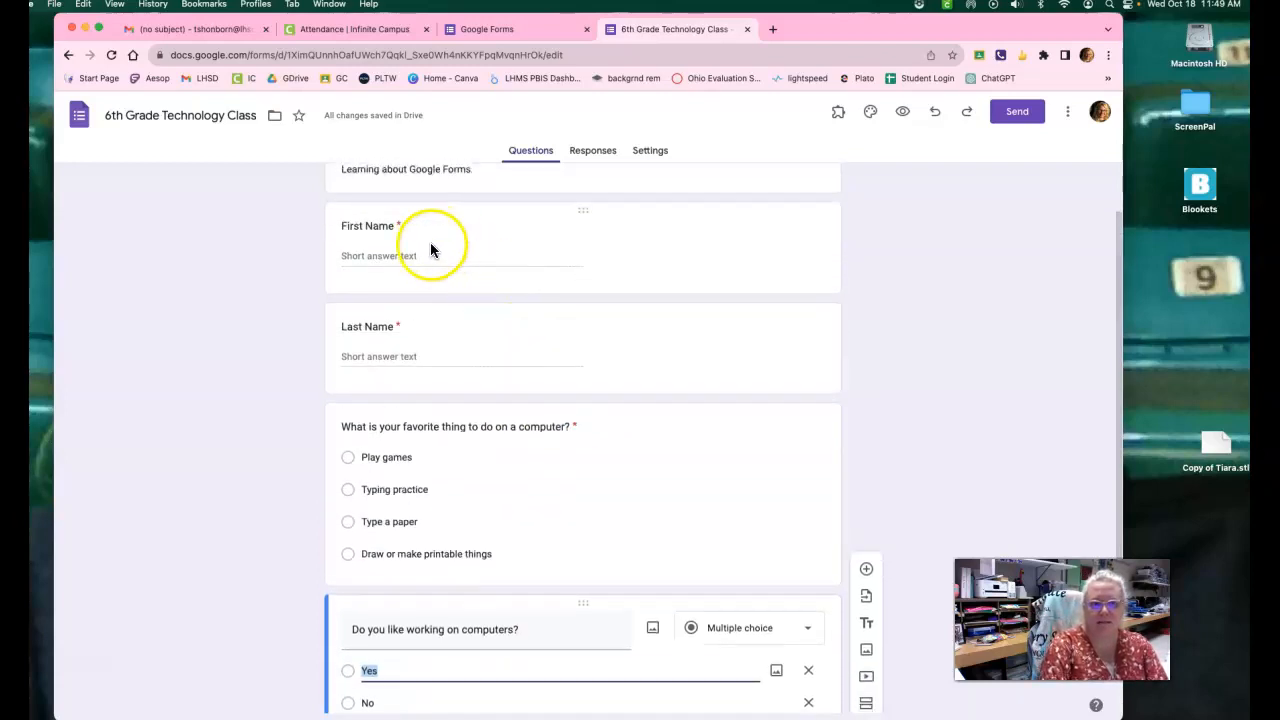
scroll(486, 432, down, 1)
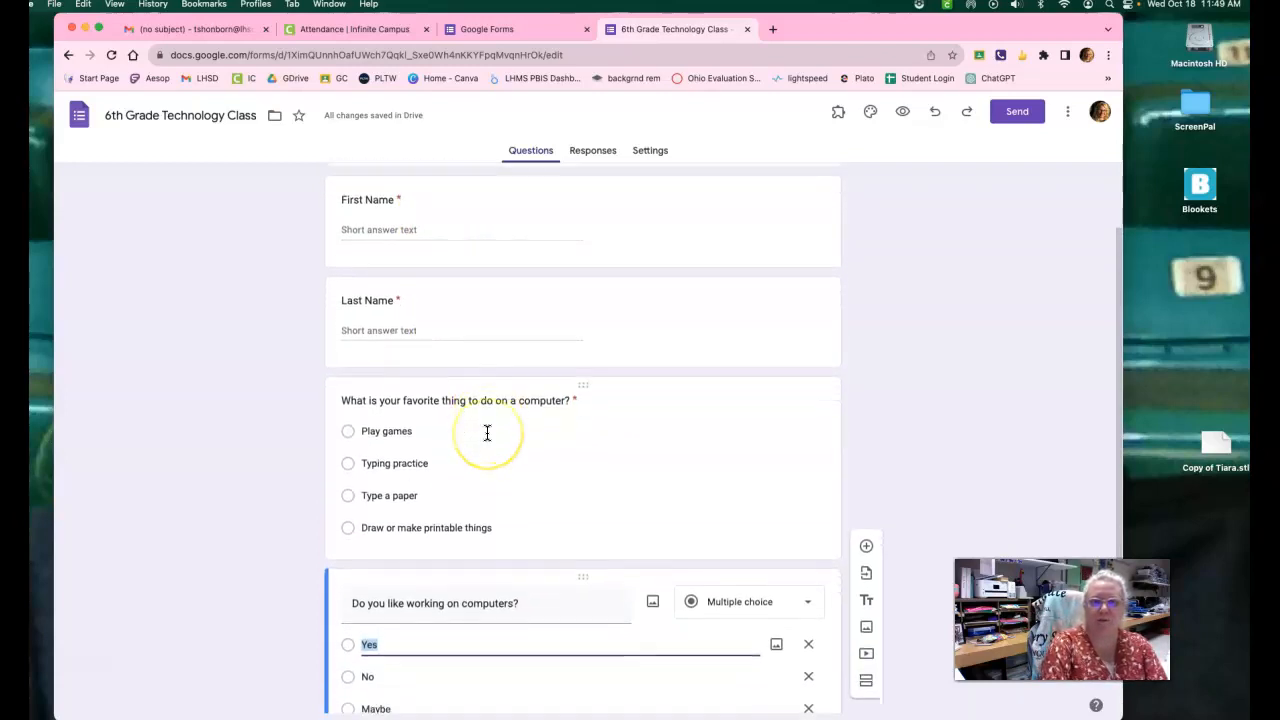
scroll(487, 434, down, 1)
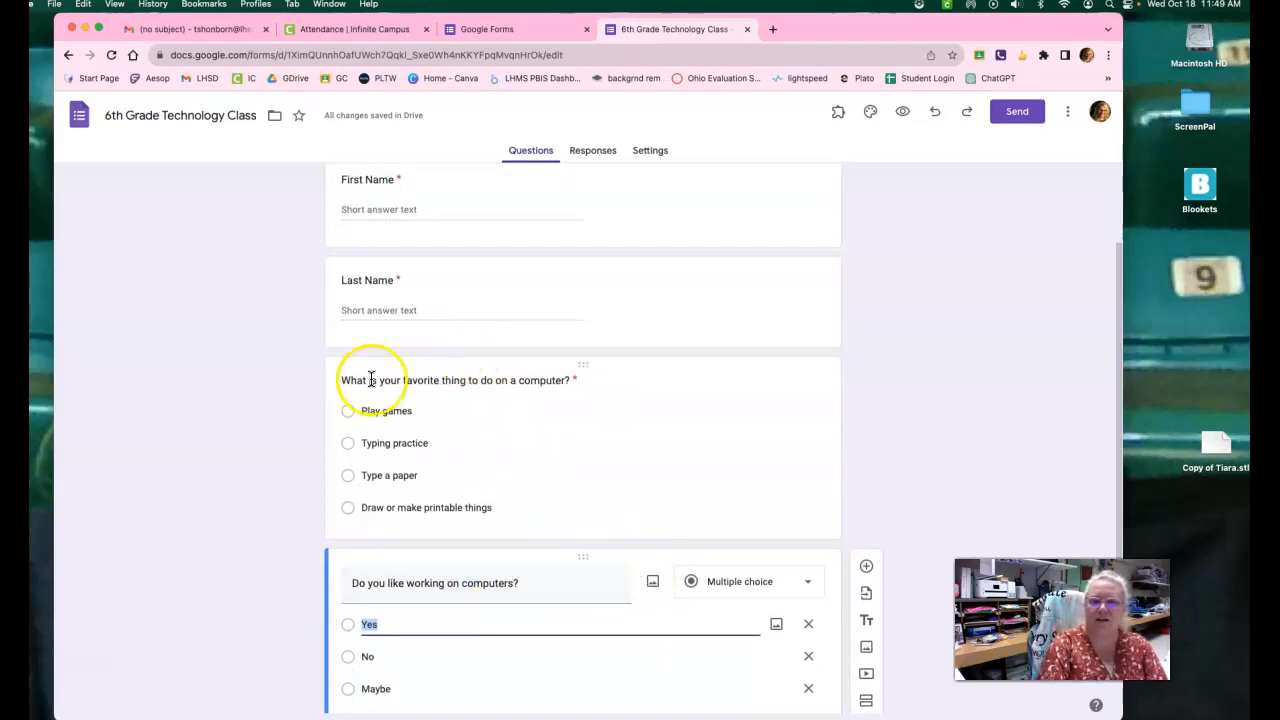
Move the question "Do you like working on computers?" above the question about the favorite thing to do on a computer.
drag(580, 560, 560, 370)
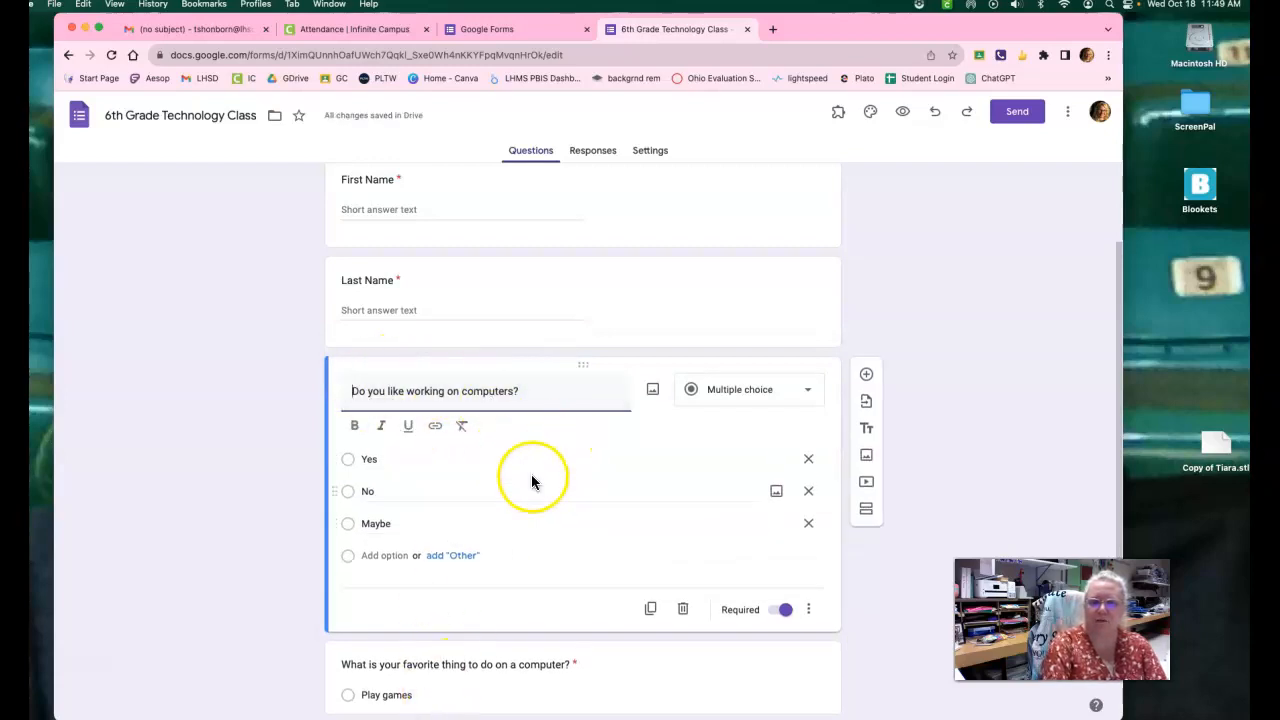
scroll(508, 564, down, 3)
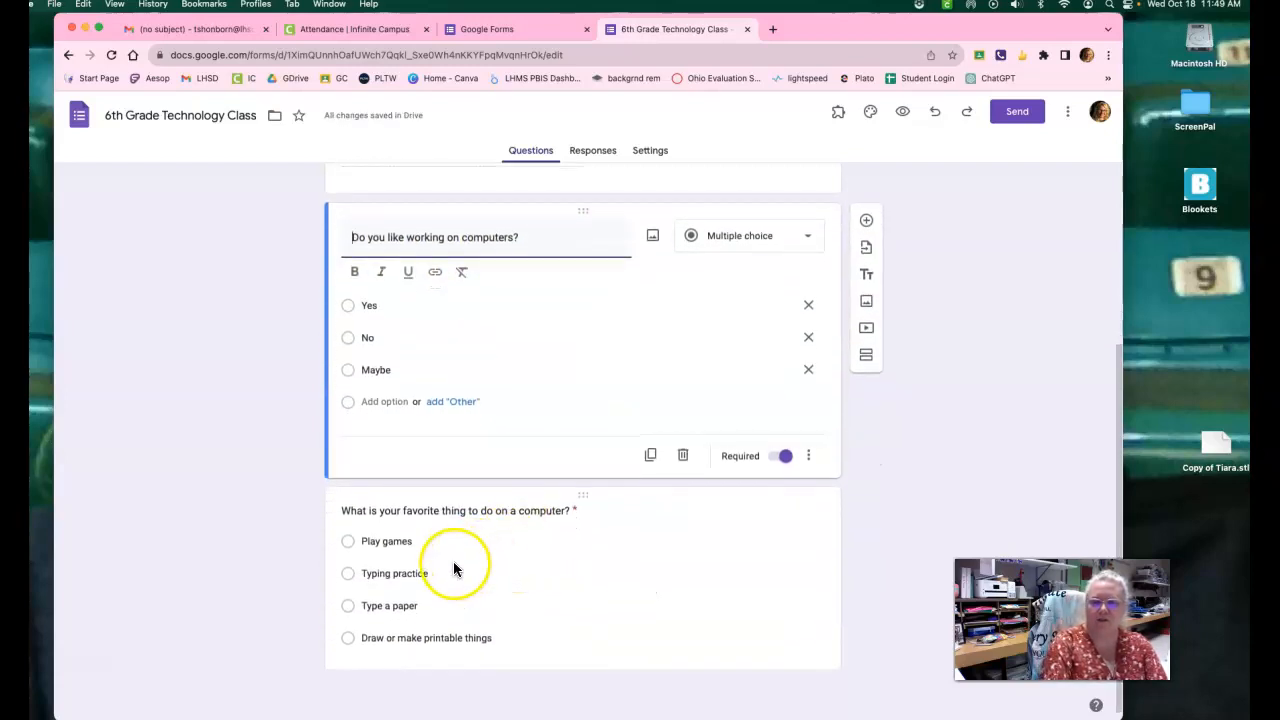
Add a new question below the favorite computer activity question and set its type to Checkboxes, ready for its question text.
click(571, 592)
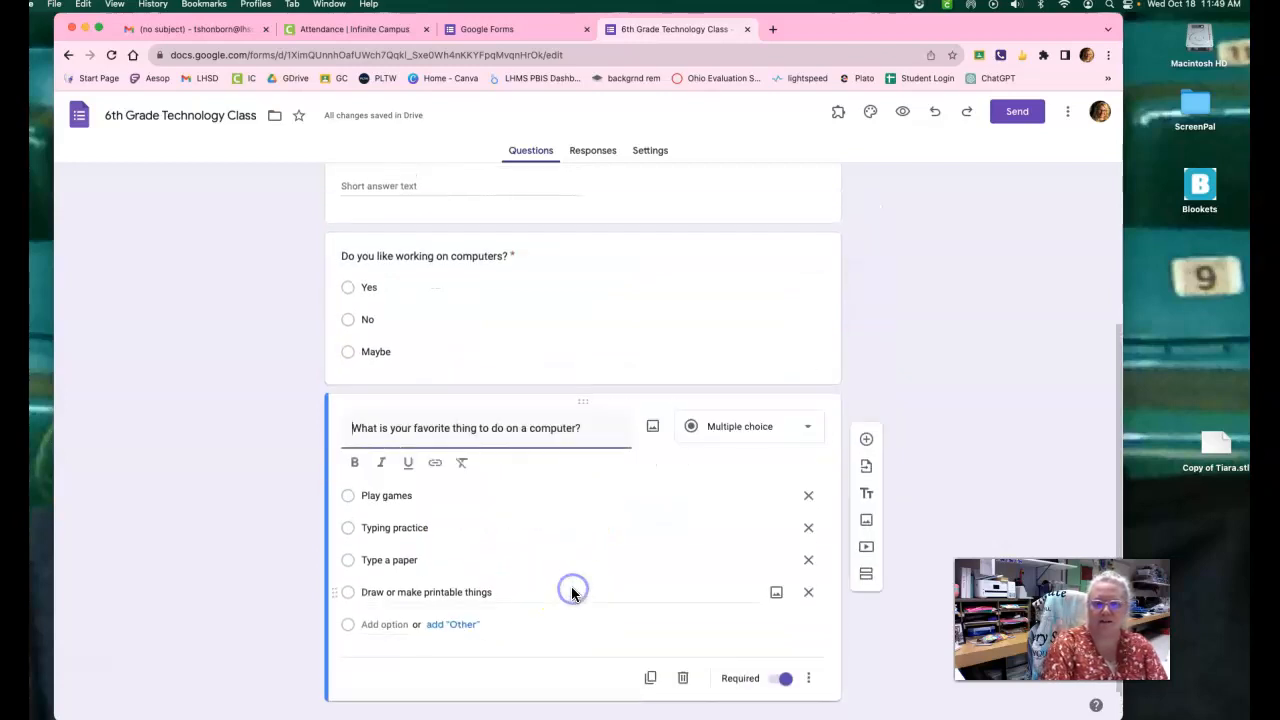
click(867, 445)
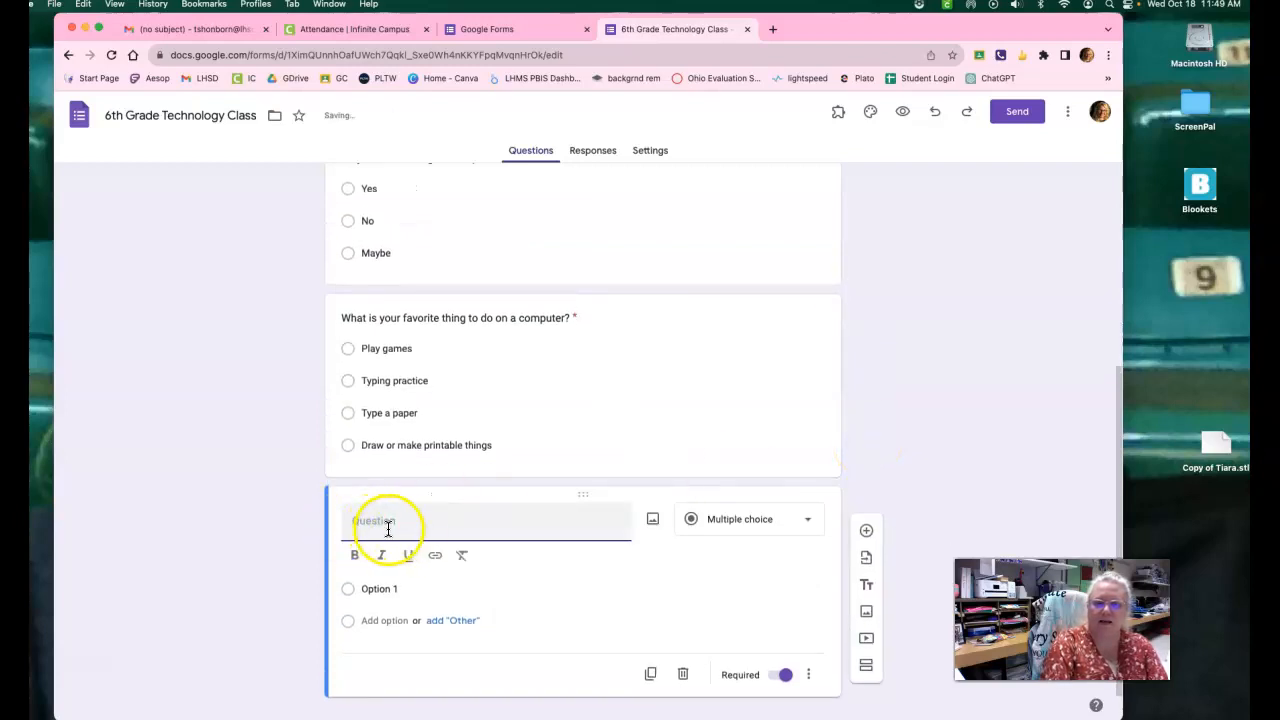
click(727, 523)
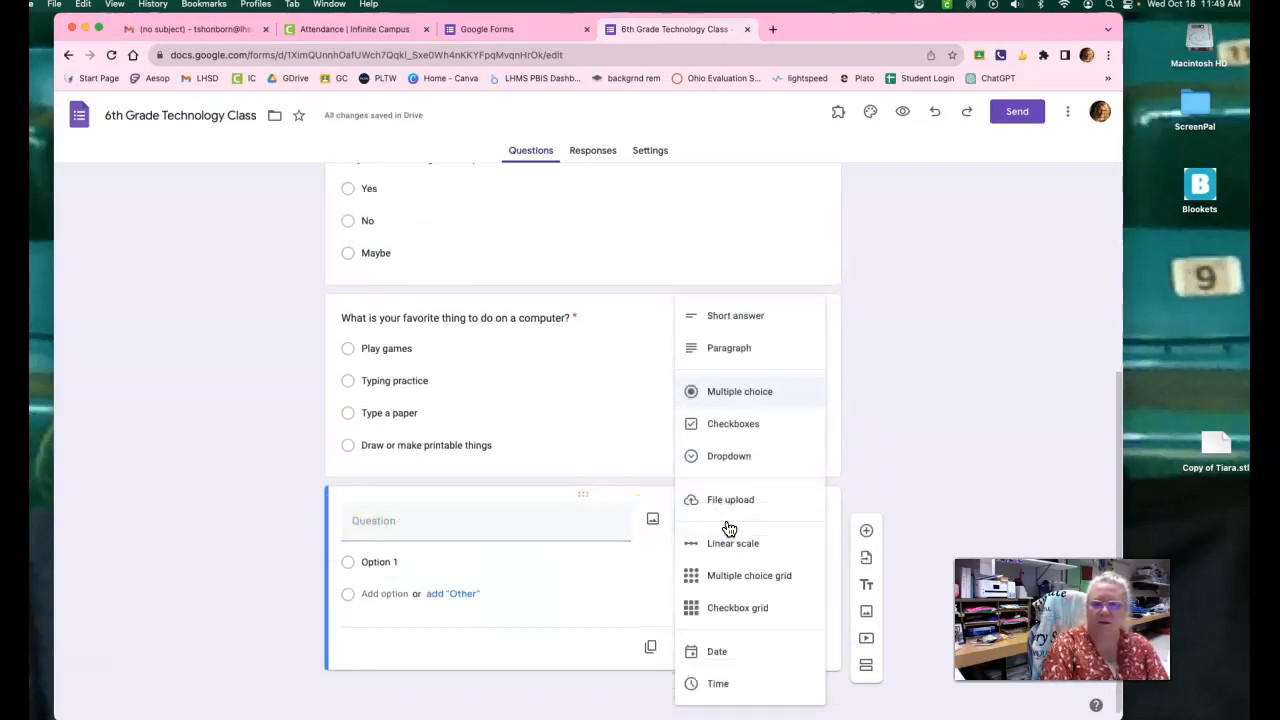
click(734, 427)
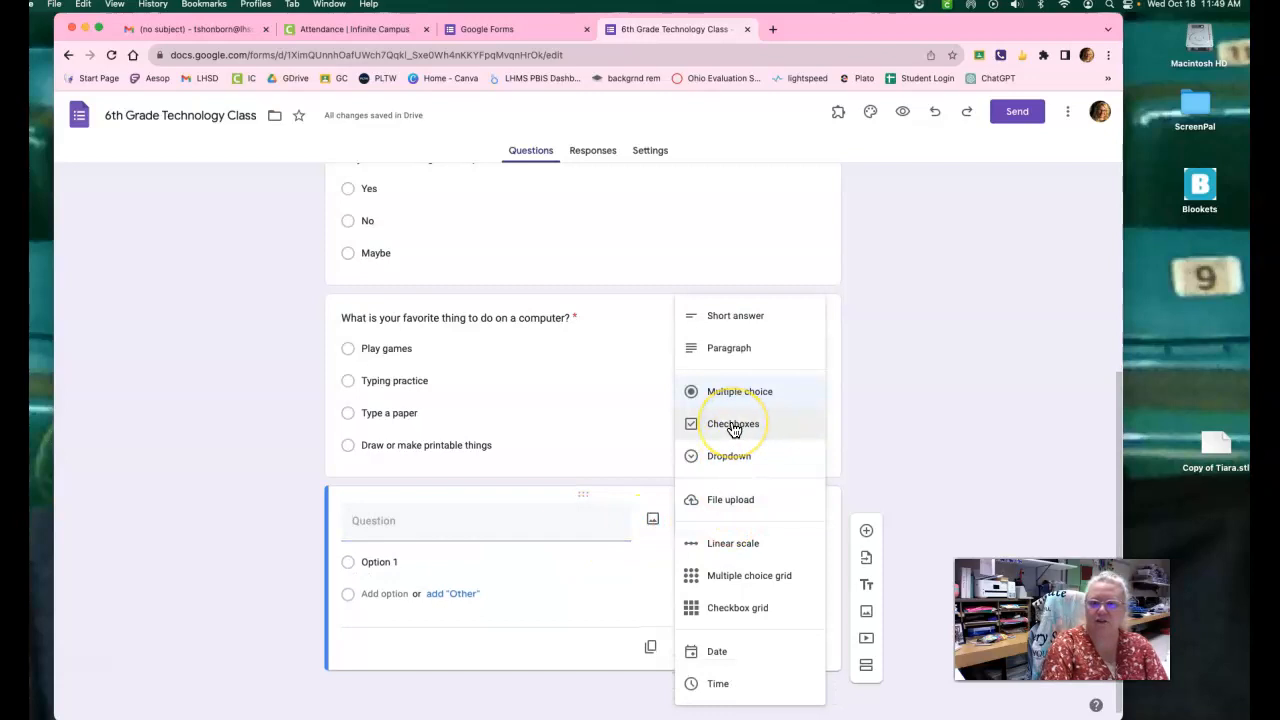
click(734, 427)
click(445, 525)
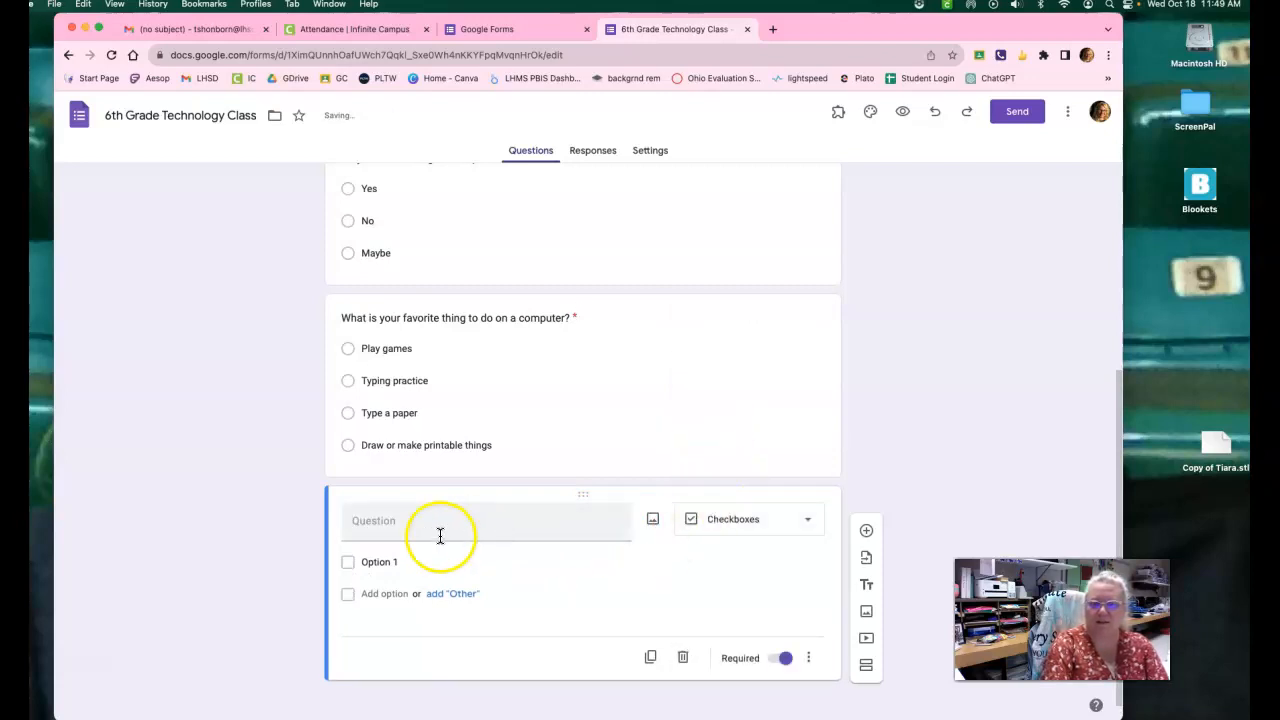
click(529, 524)
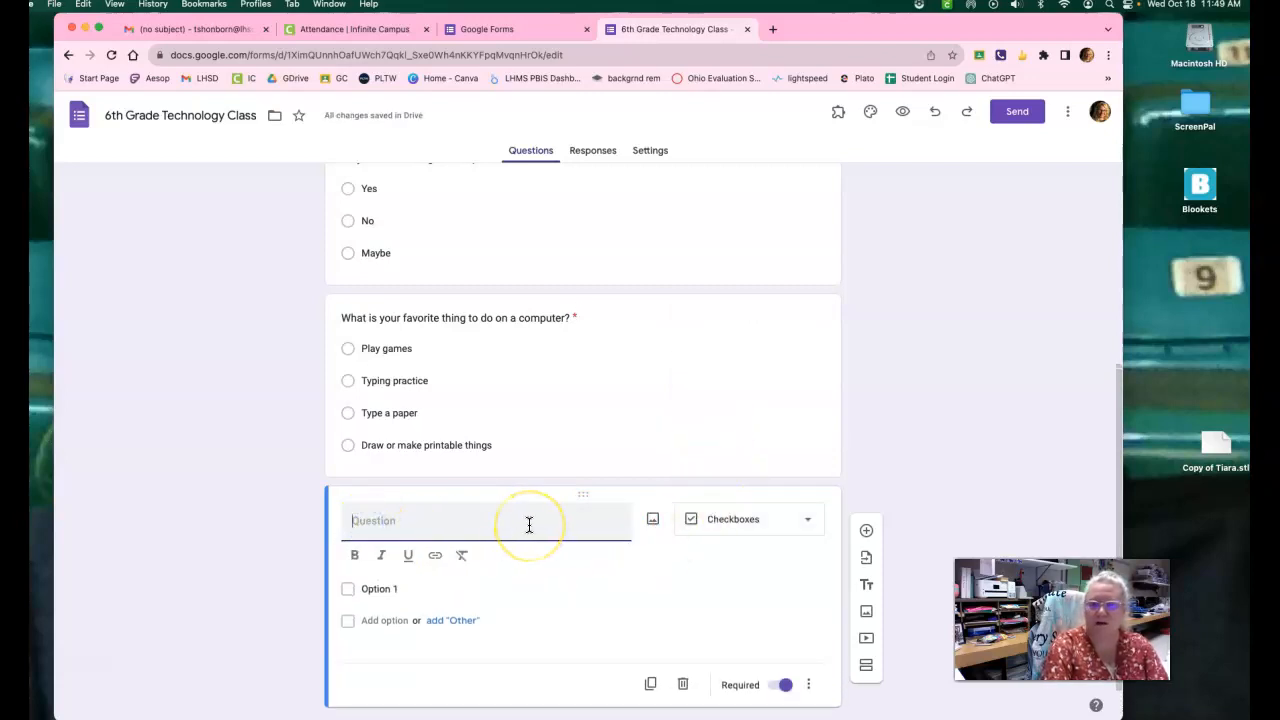
text(If you coud)
key(BackSpace)
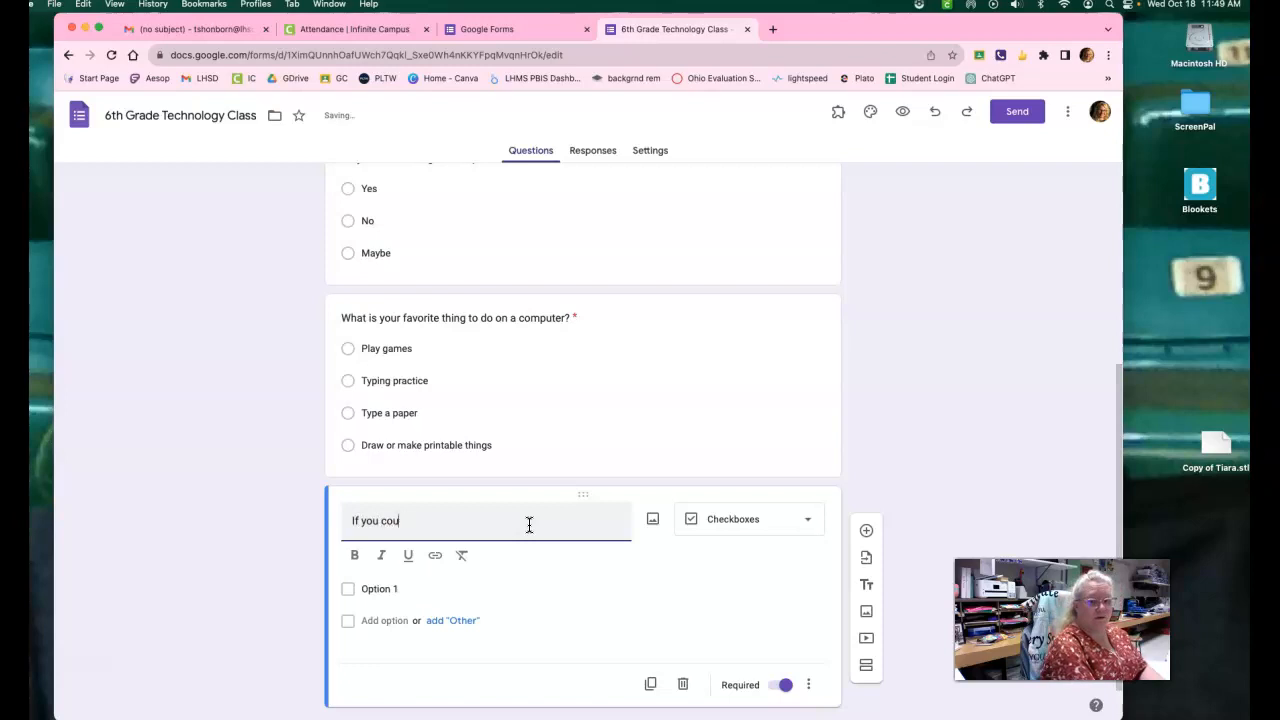
text(ld woul)
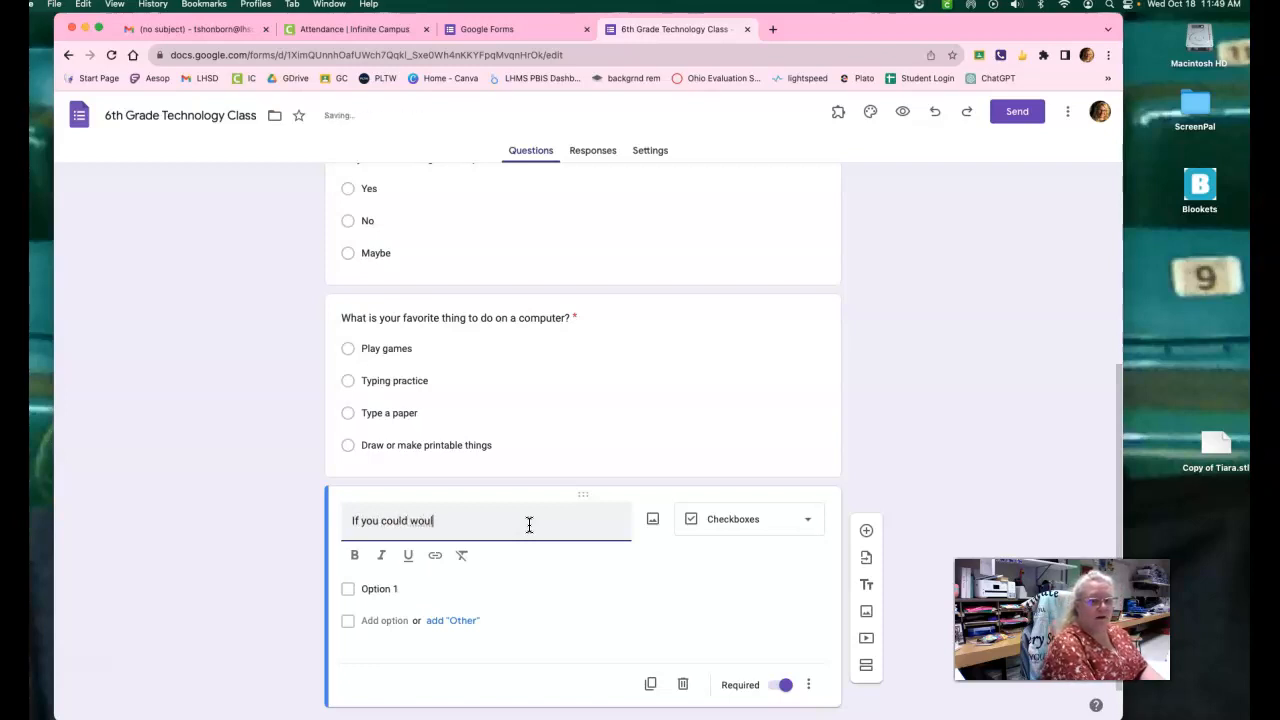
key(BackSpace)
key(BackSpace)
key(BackSpace)
text(hat )
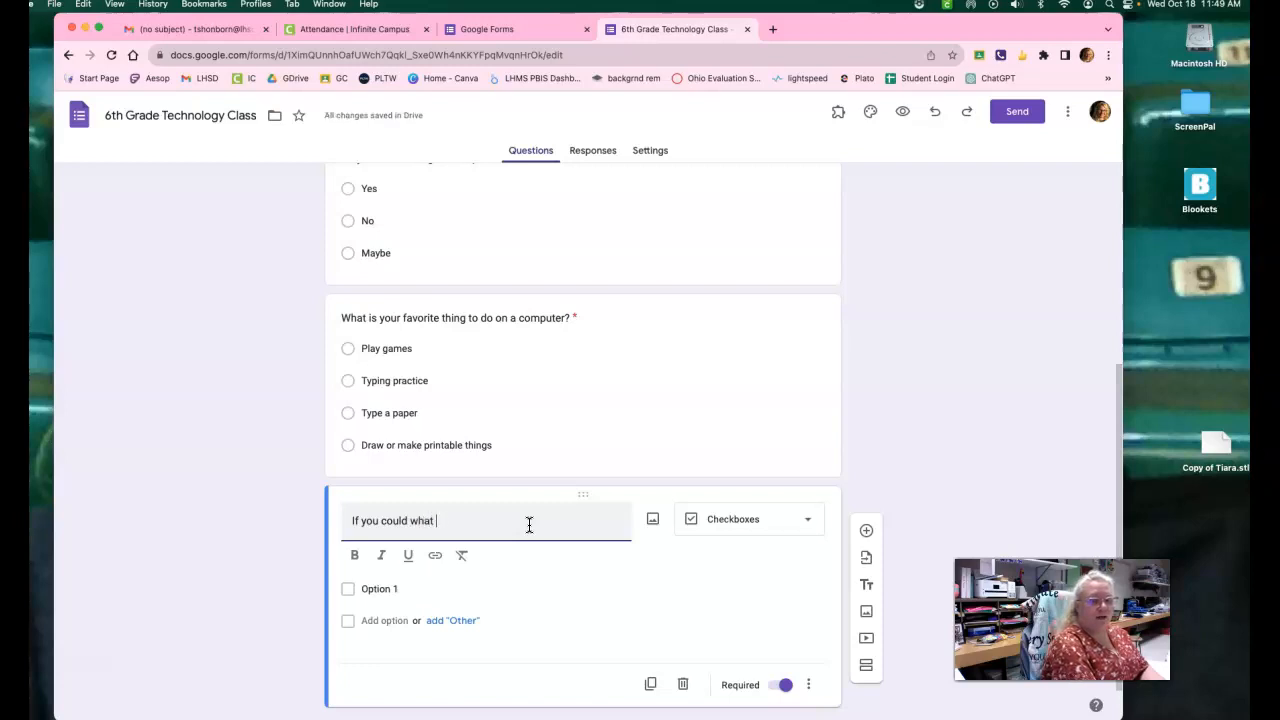
text(would you )
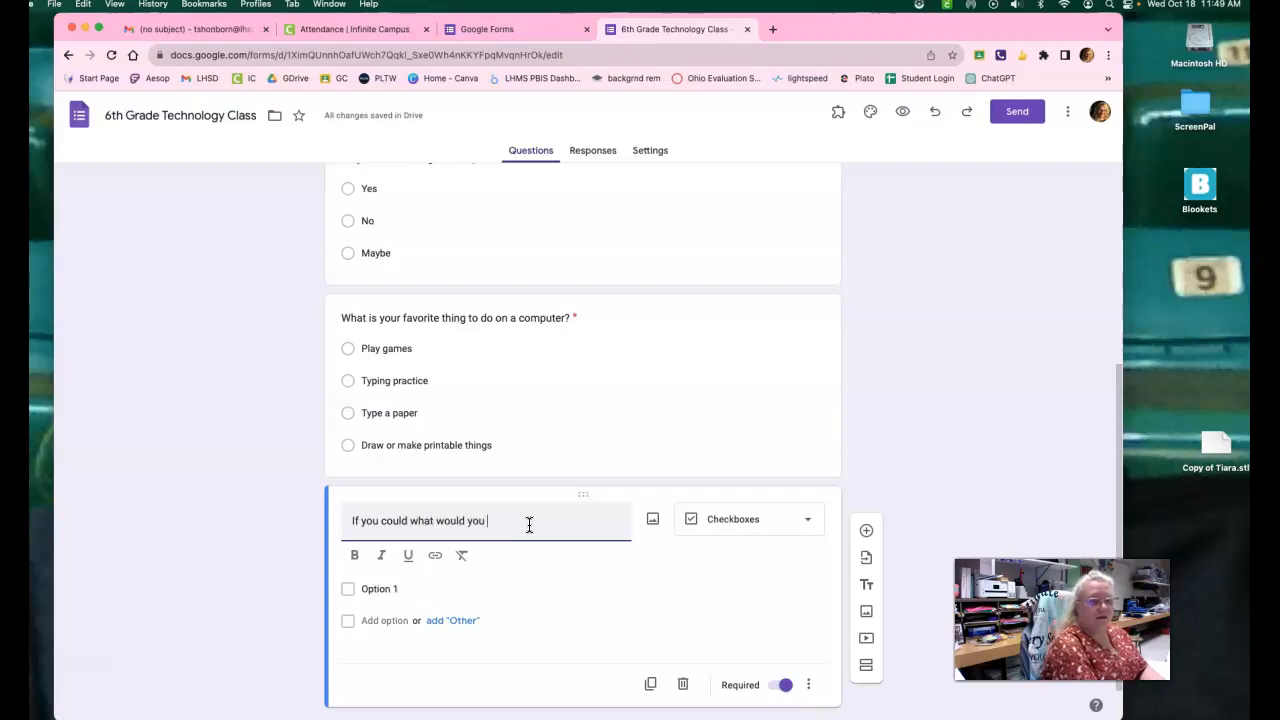
text(like )
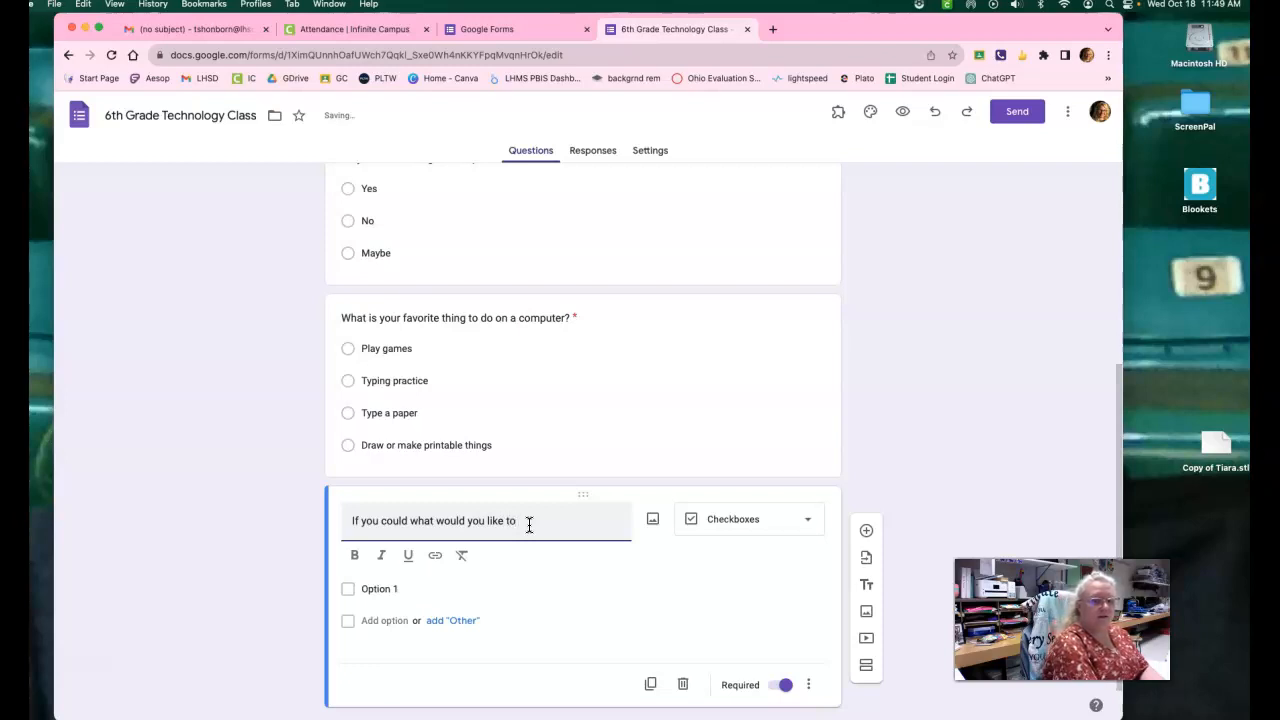
text(to)
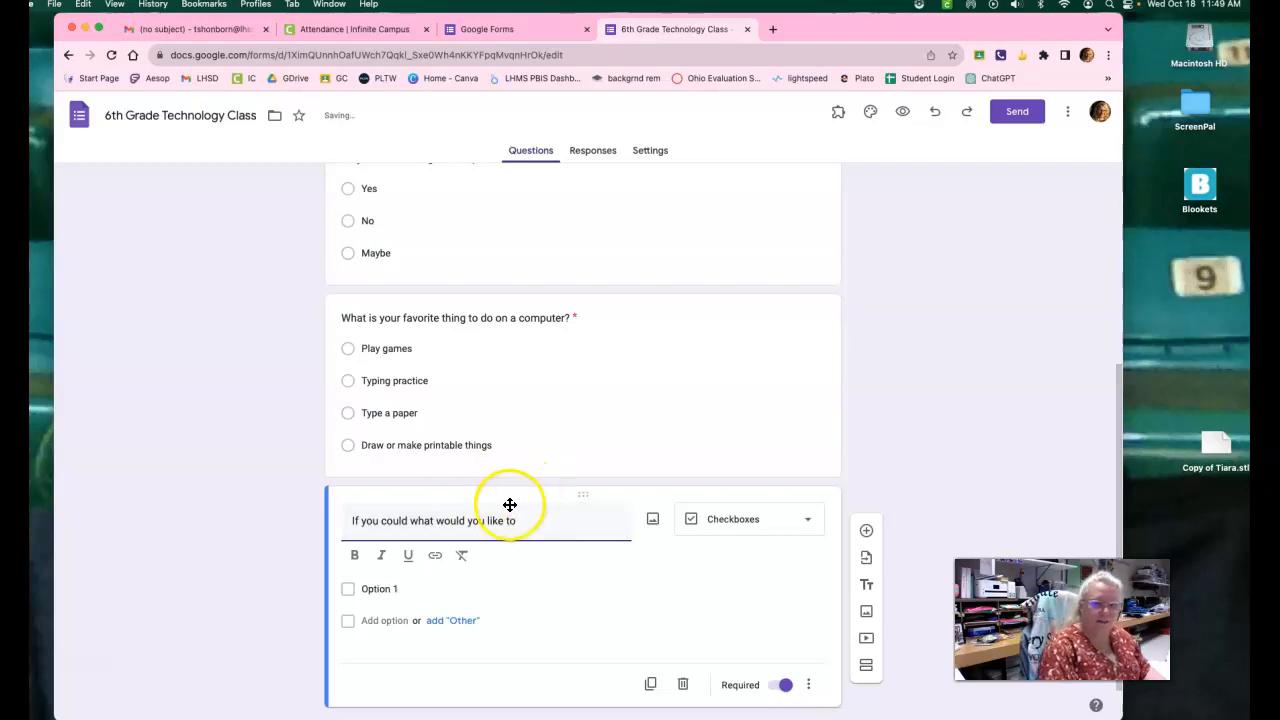
drag(518, 521, 330, 519)
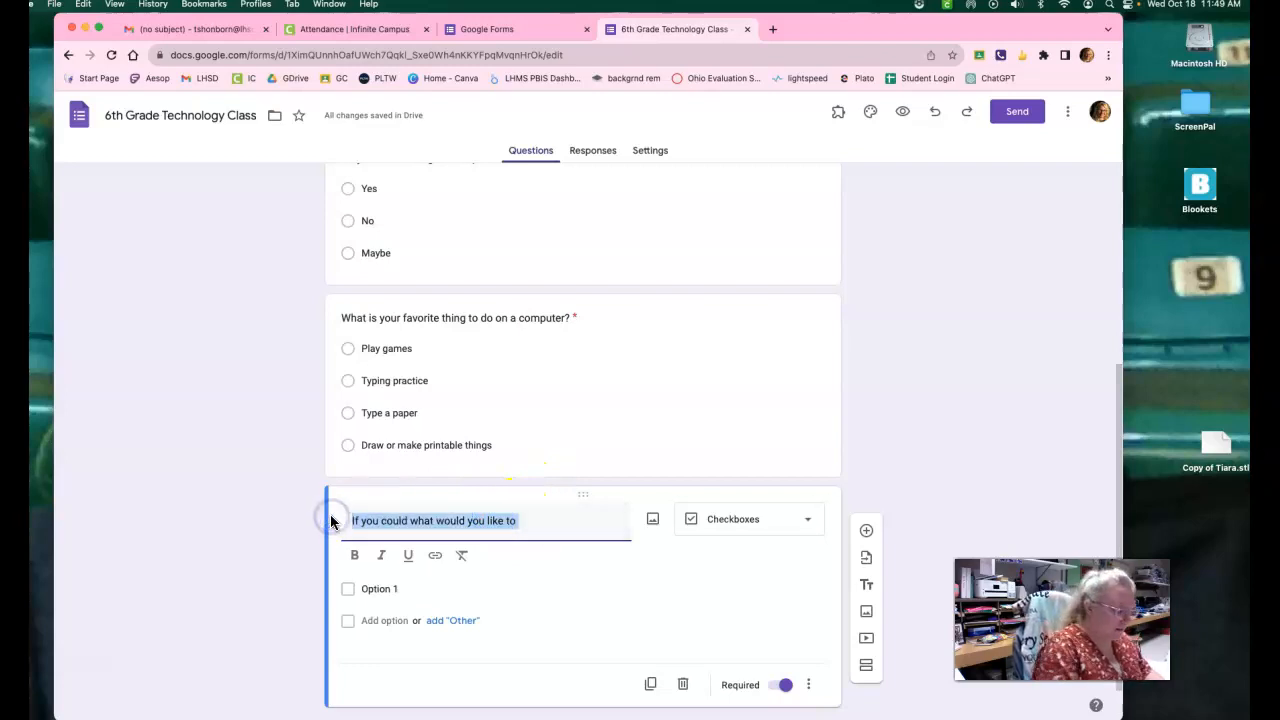
key(BackSpace)
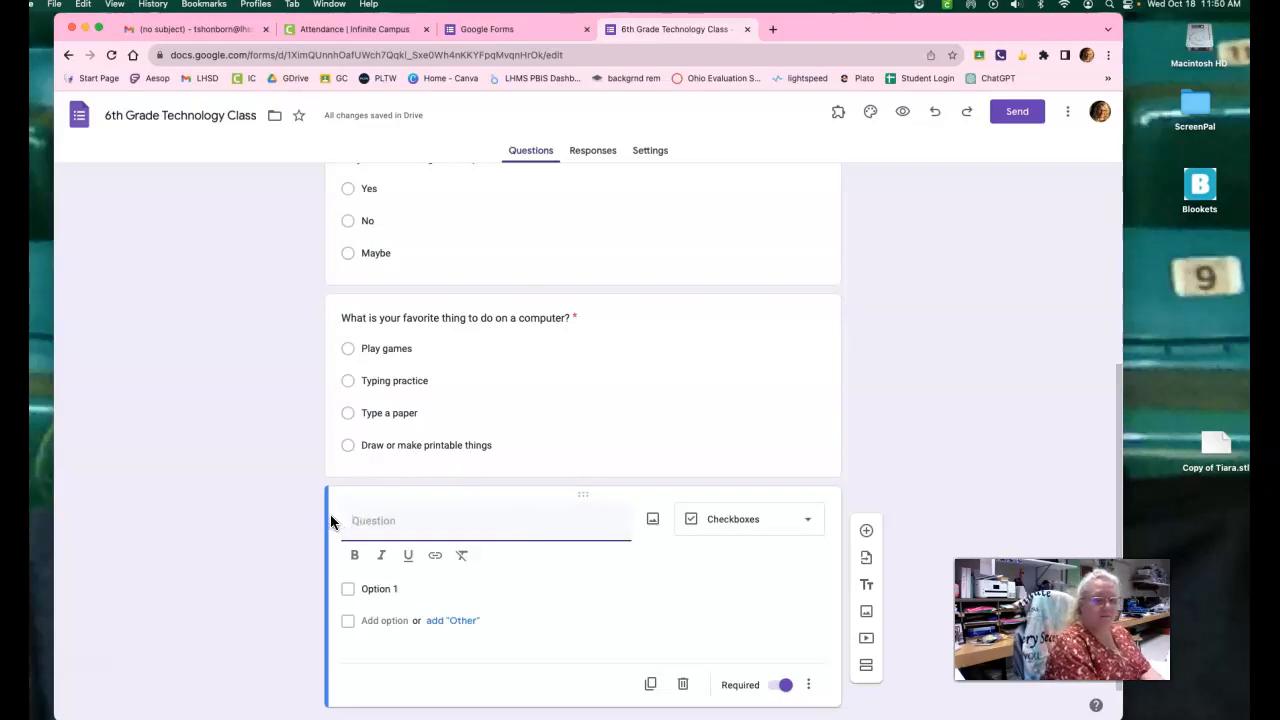
Enter "What game(s) do you like best on the computer?" as the text of the checkboxes question.
text(What ga)
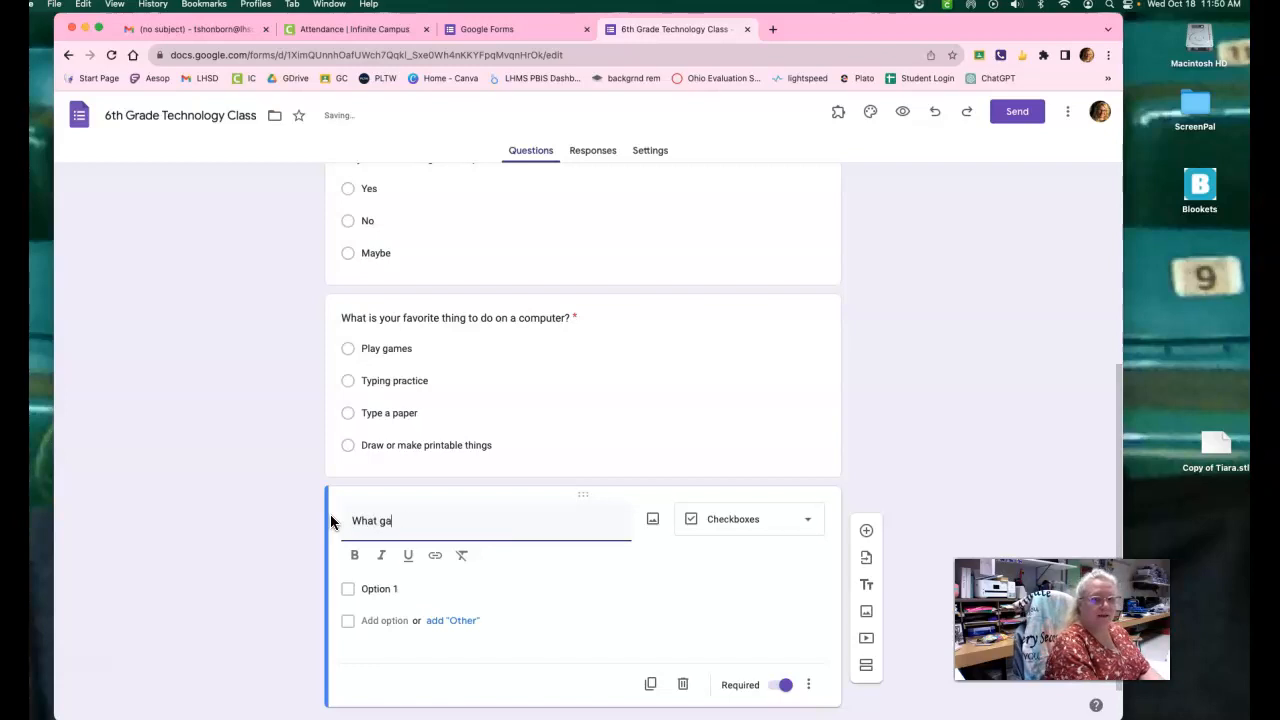
text(me(s)
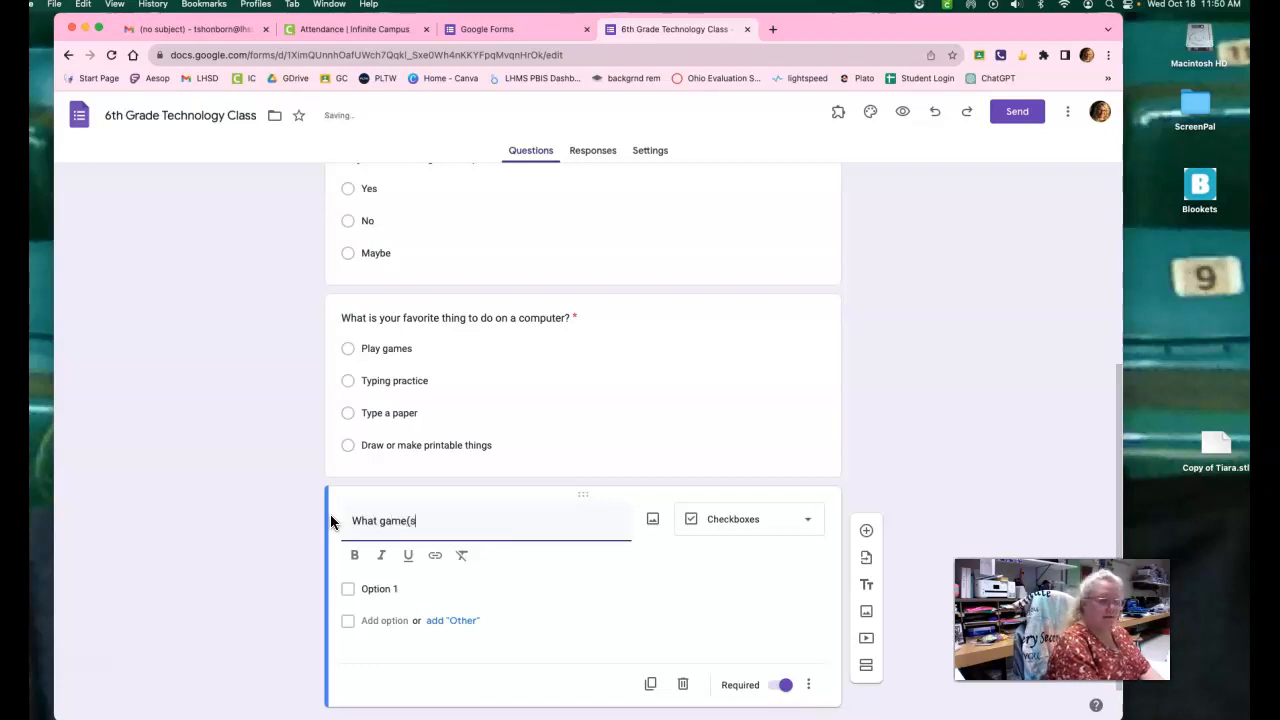
text() do you like bes)
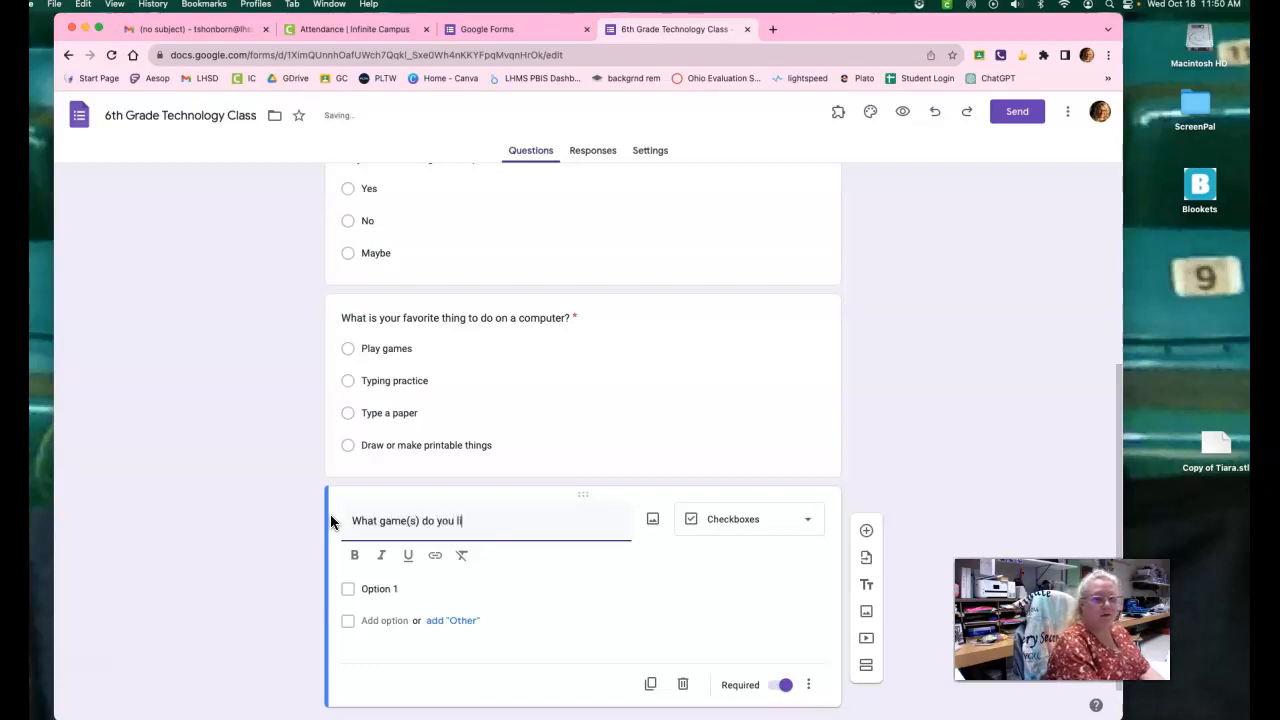
text(t on the )
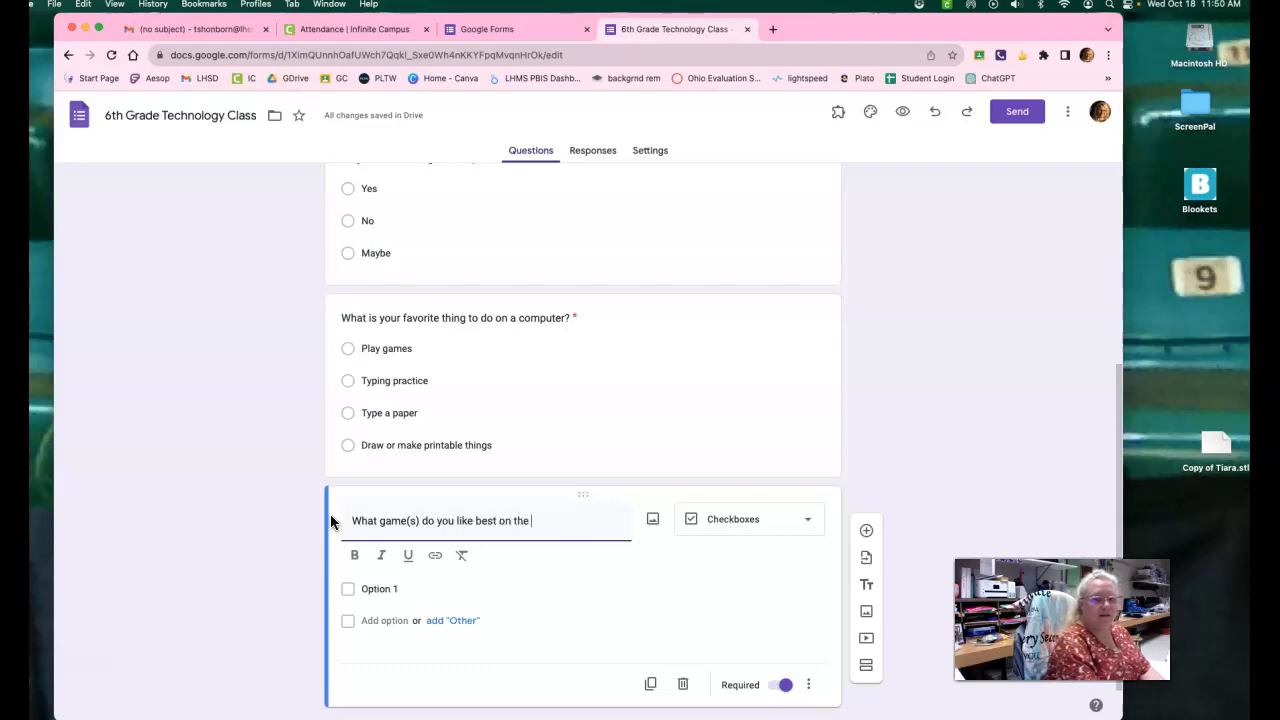
text(computer?)
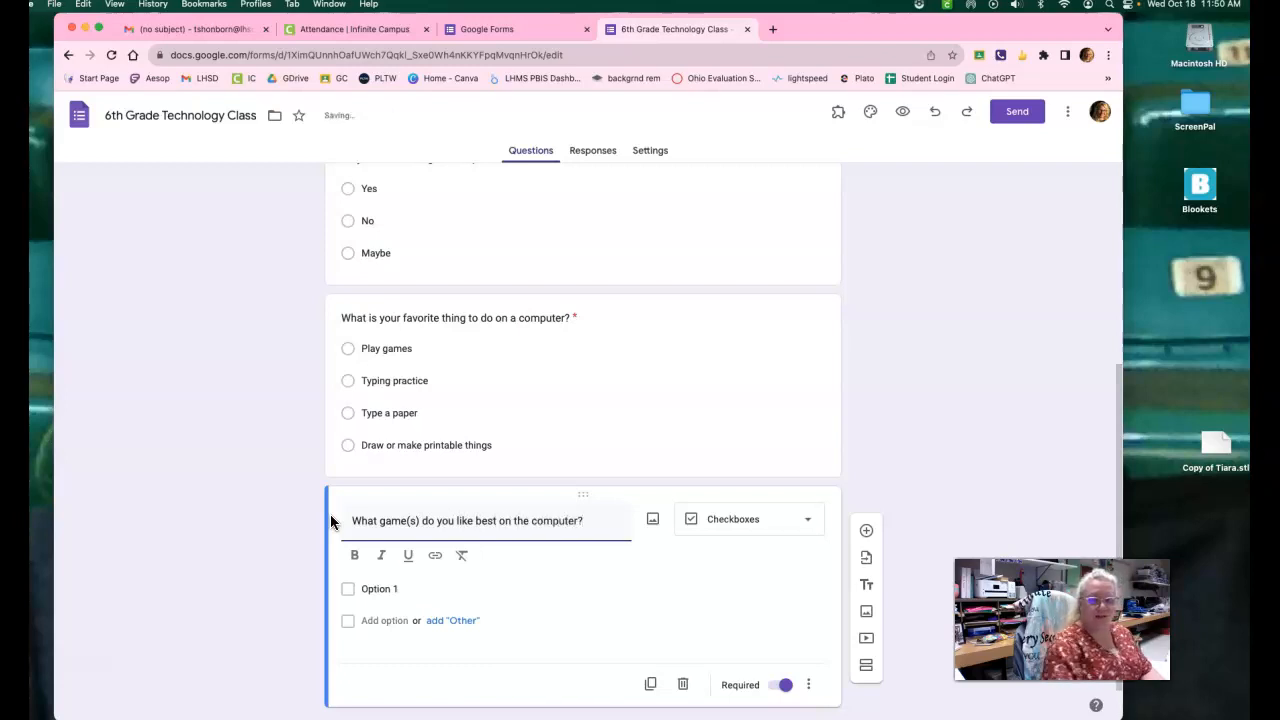
Name the first option of the games question "Marble Blast" and add a second option below it.
click(372, 589)
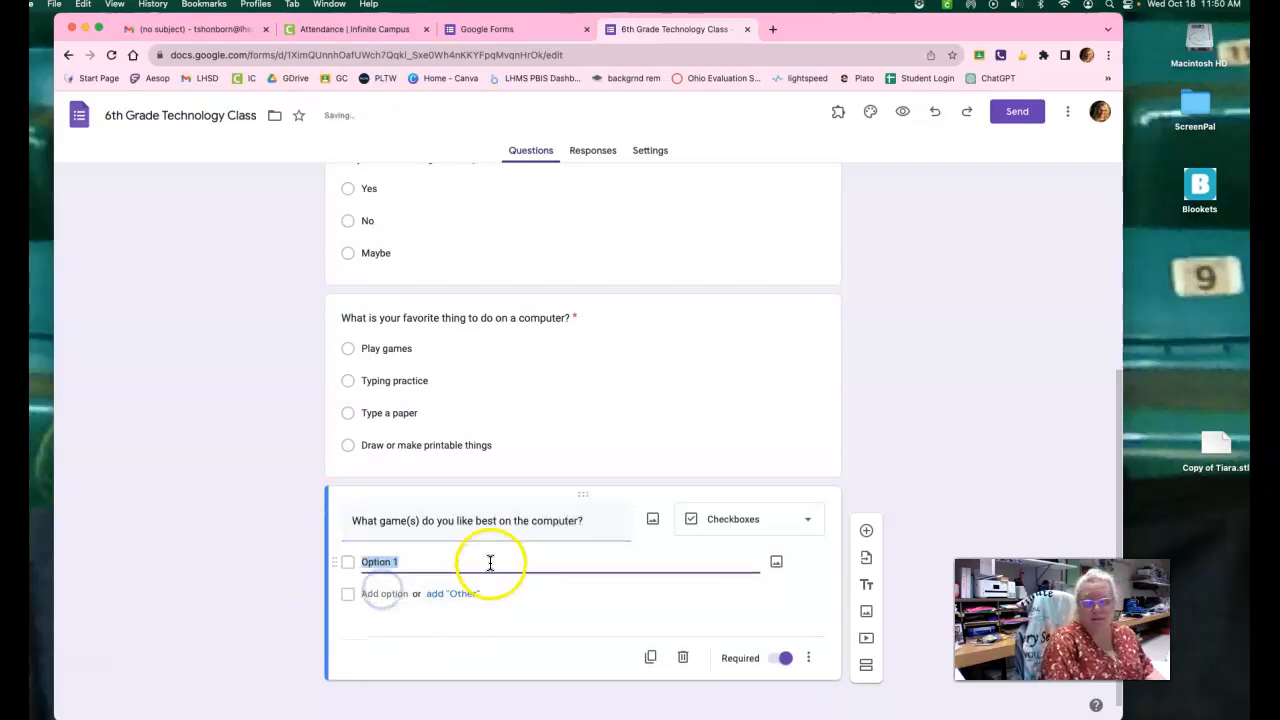
text(M)
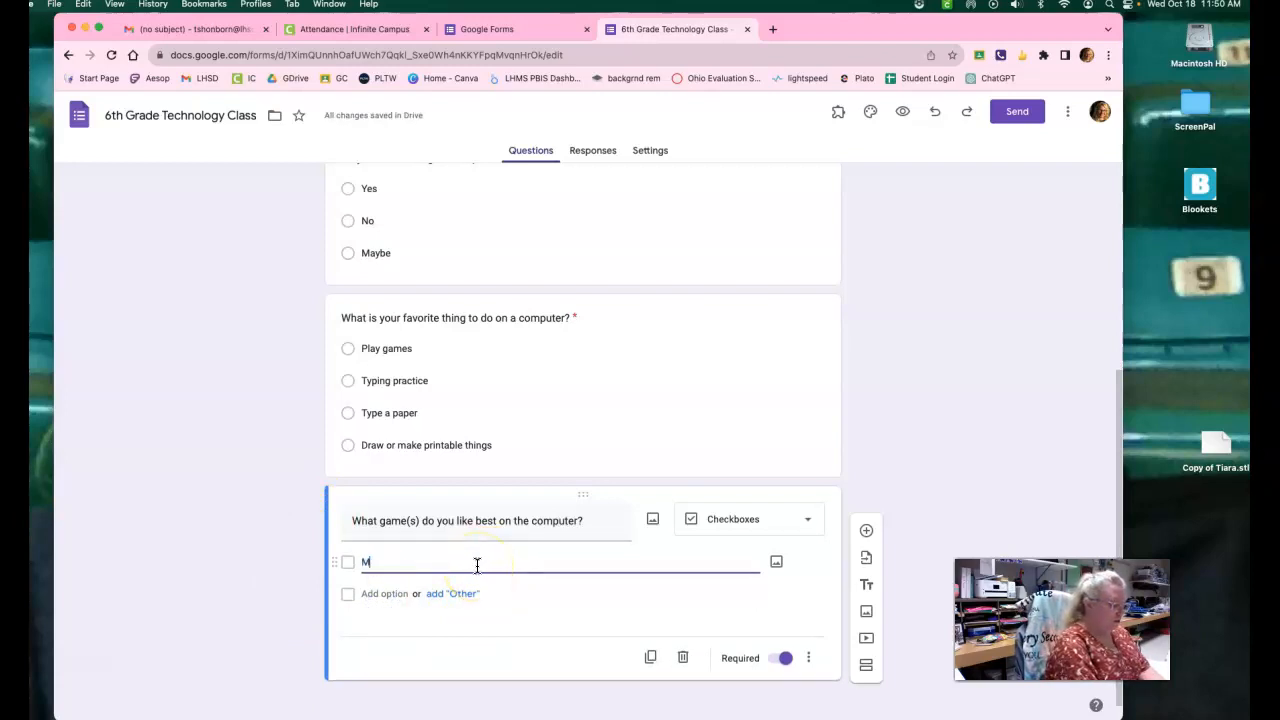
text(arble Blas)
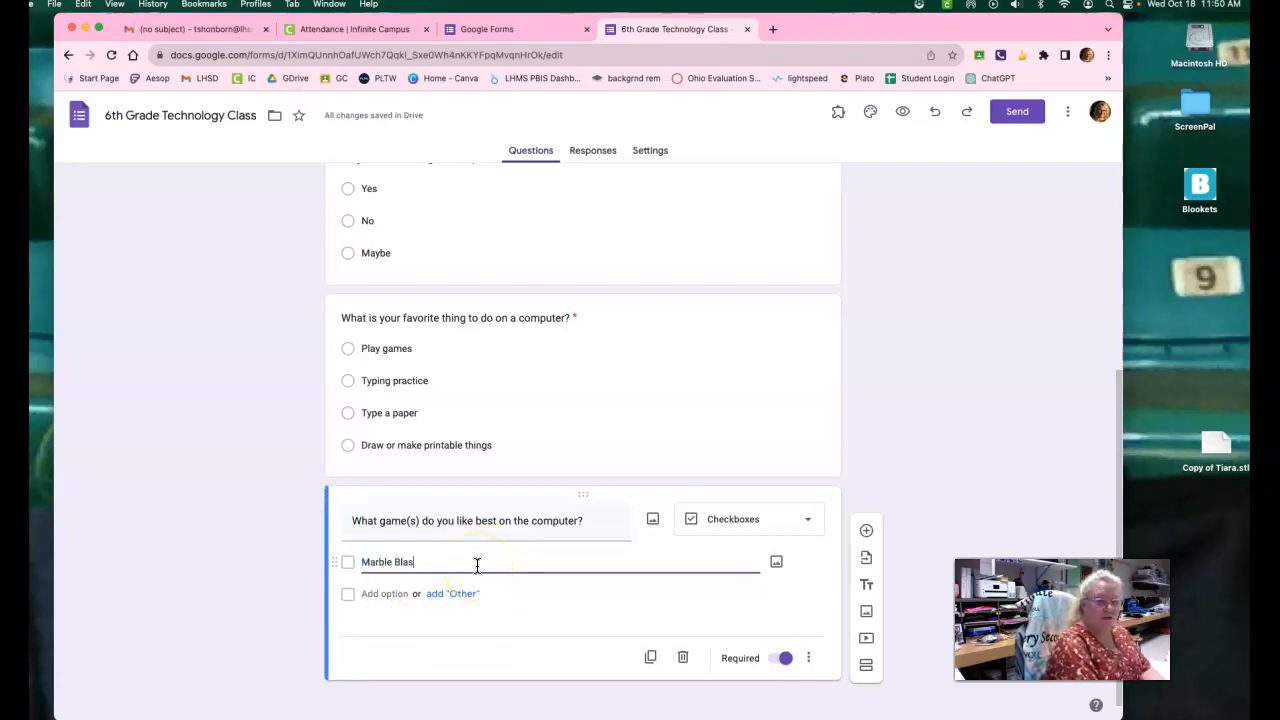
text(t)
key(Return)
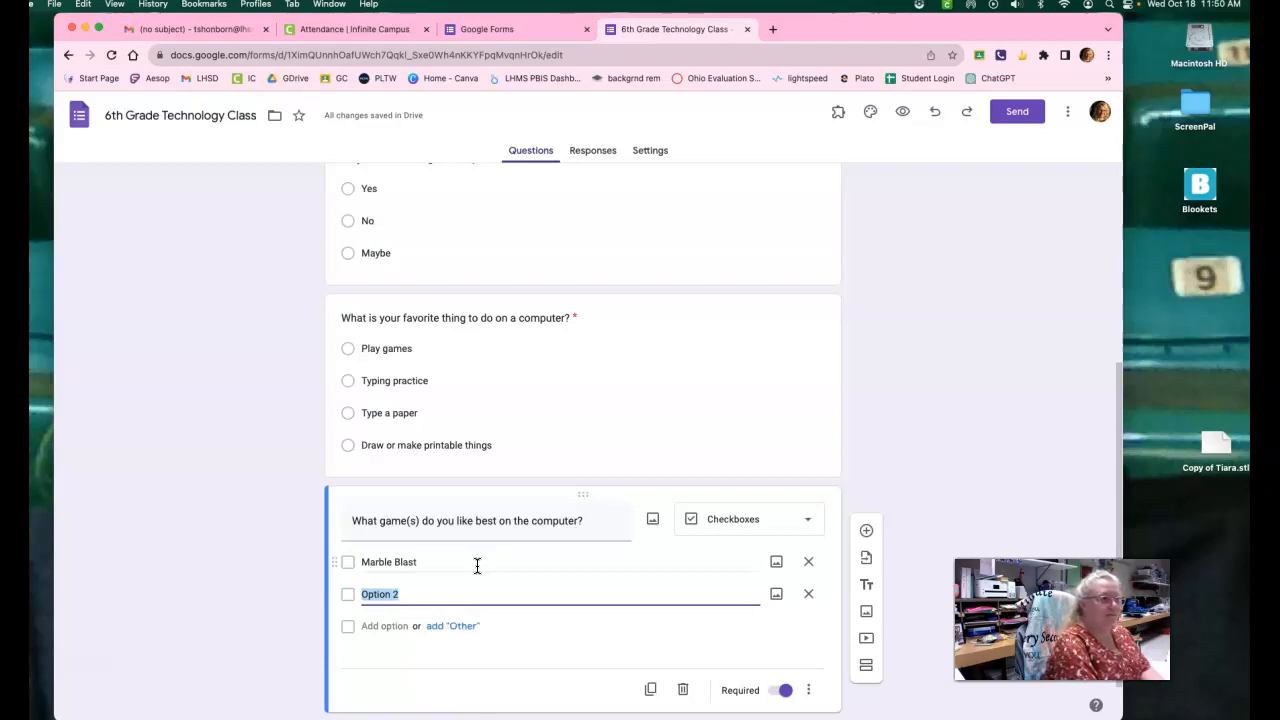
Enter "Minecraft", "Simulation" and "Other" as the second, third and fourth options of the games question.
text(Minecraft)
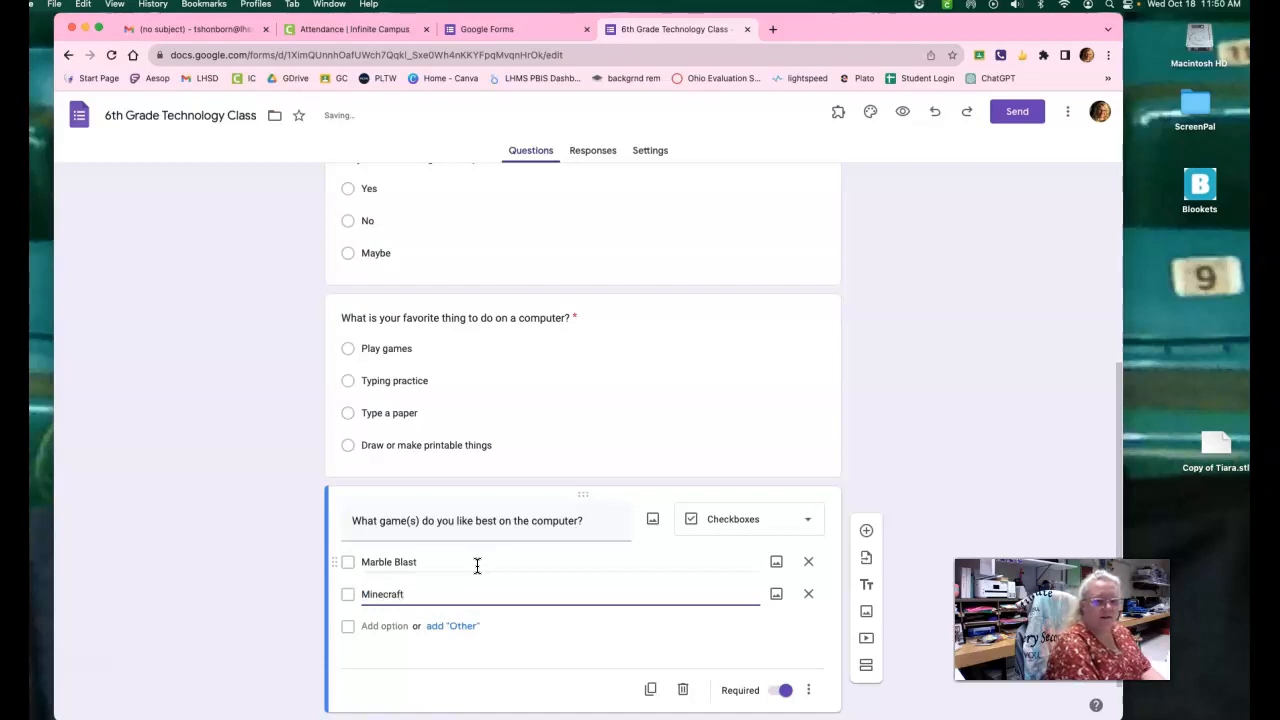
key(Return)
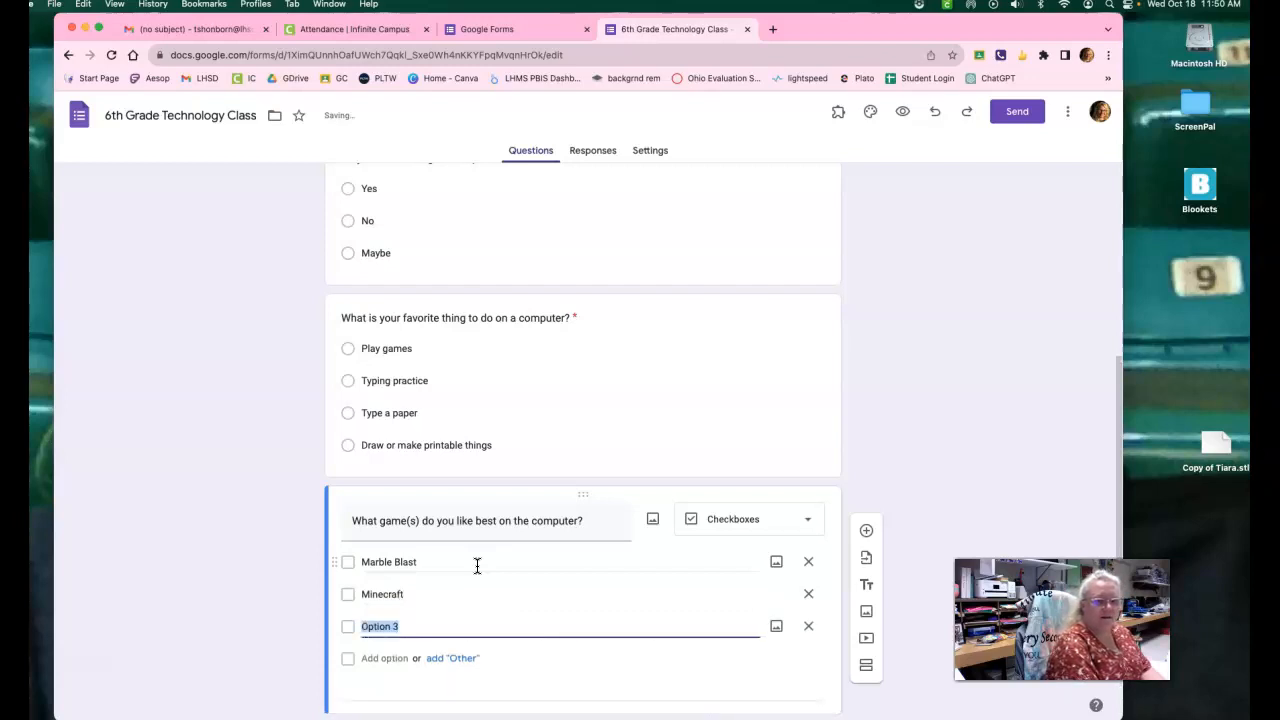
text(Simula)
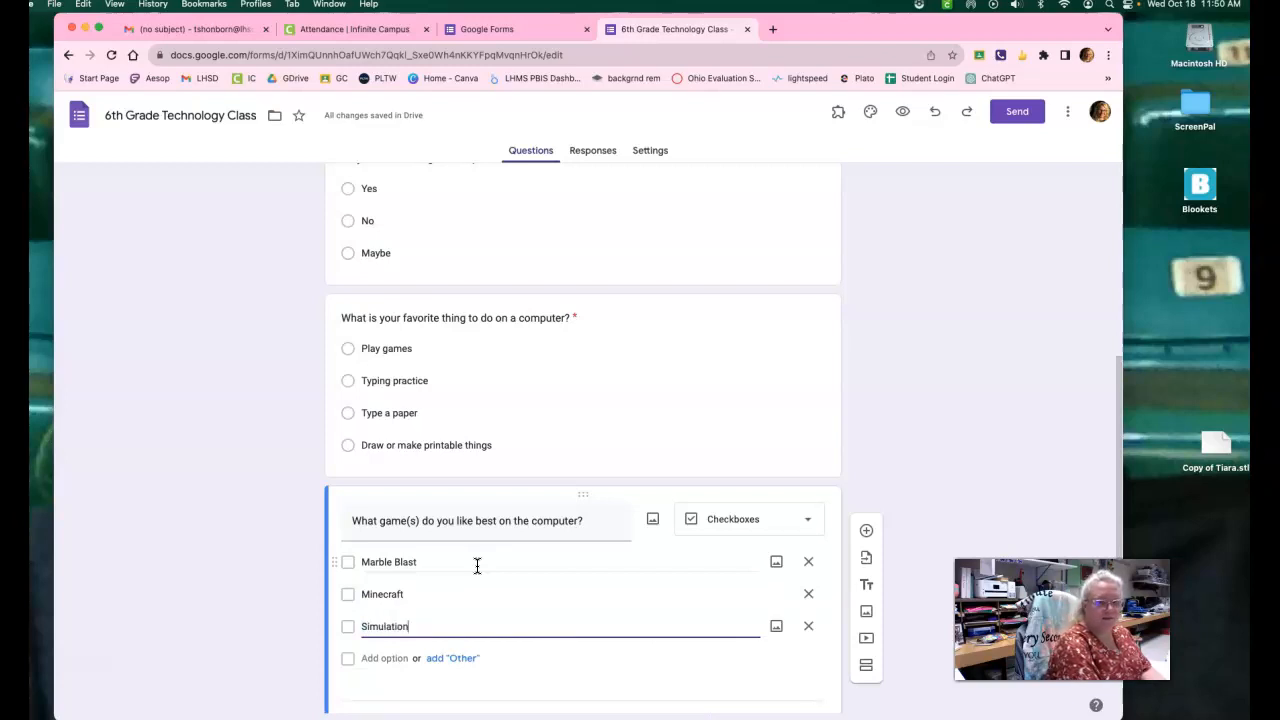
key(Return)
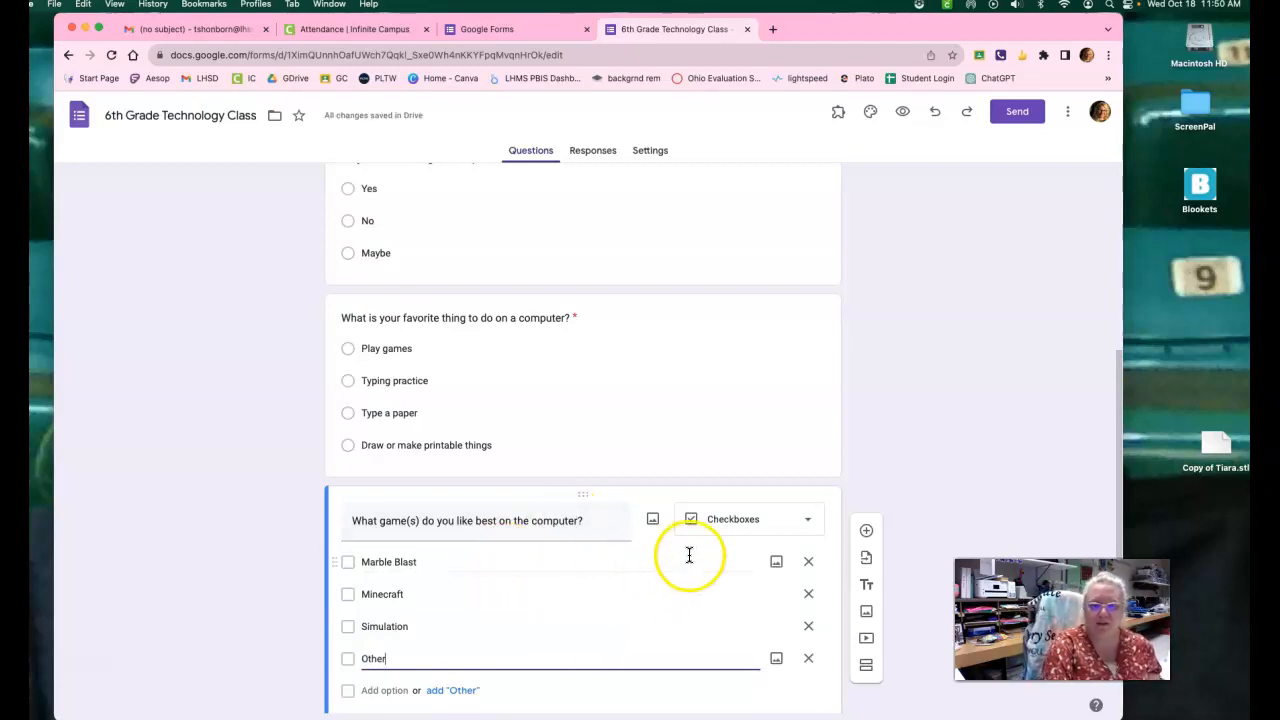
Compare the multiple-choice options of the favorite activity question with the checkbox options of the games question.
scroll(689, 555, down, 3)
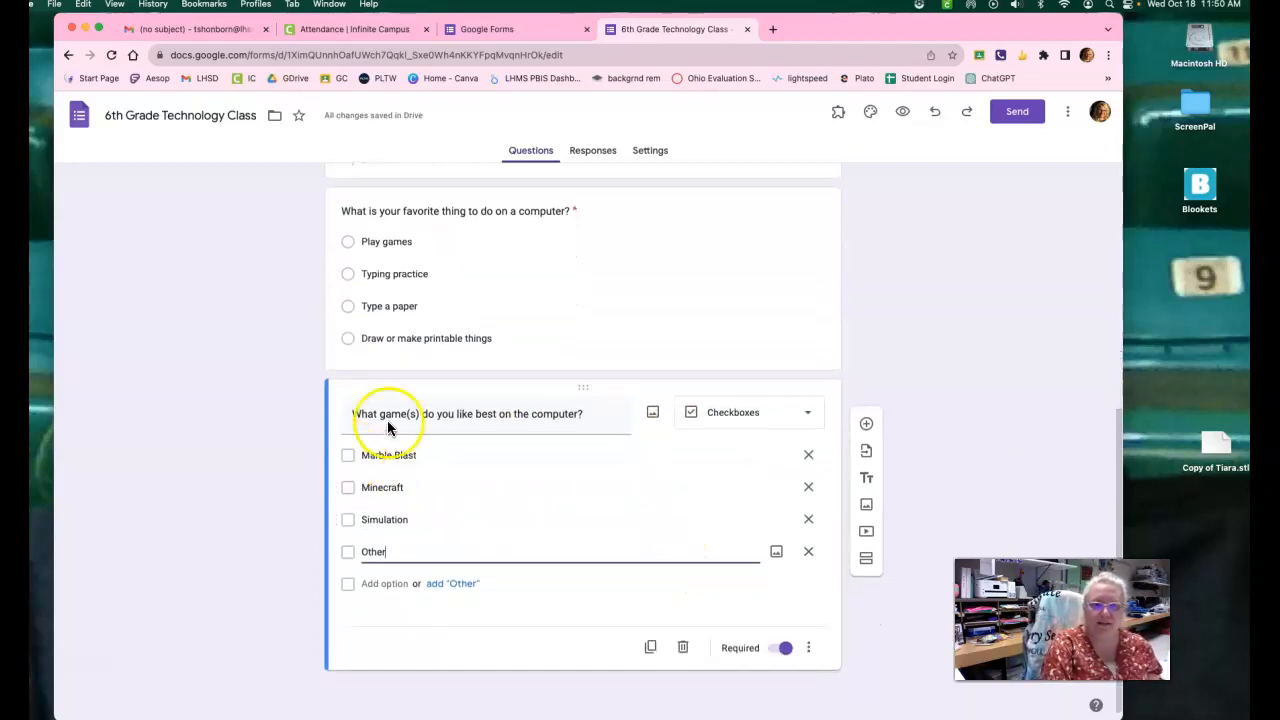
click(349, 242)
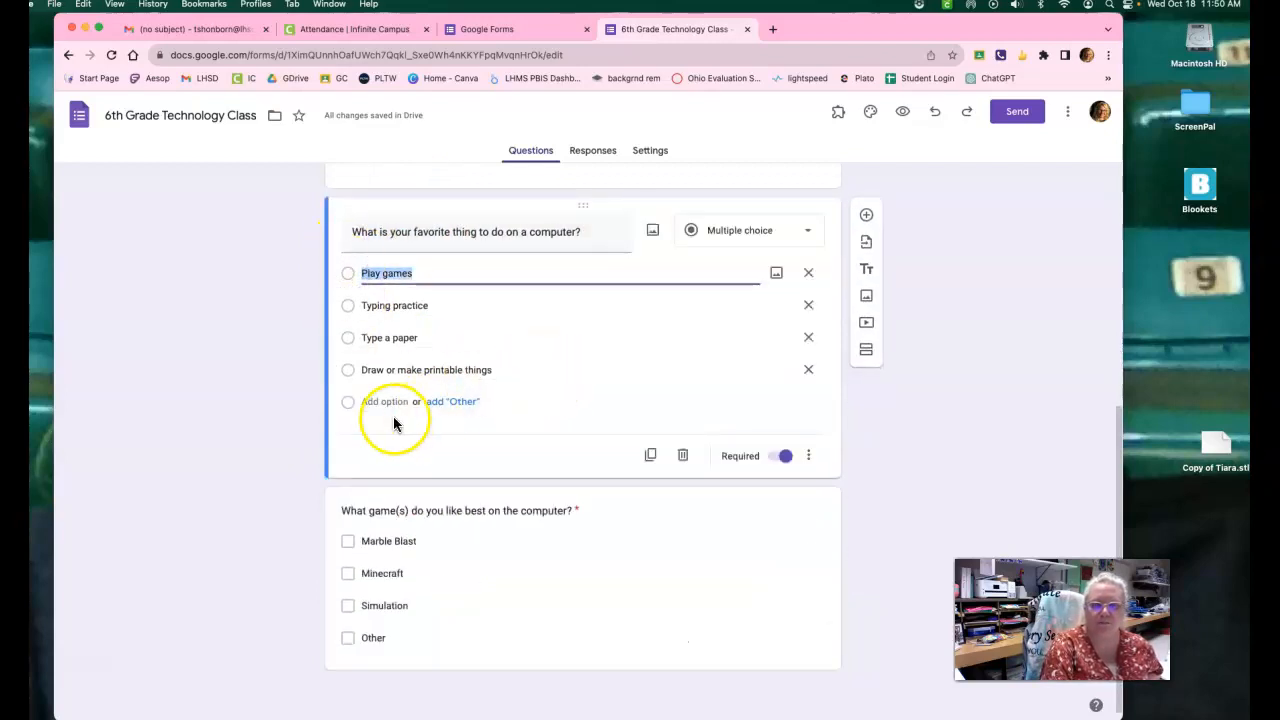
click(348, 372)
click(348, 306)
click(349, 275)
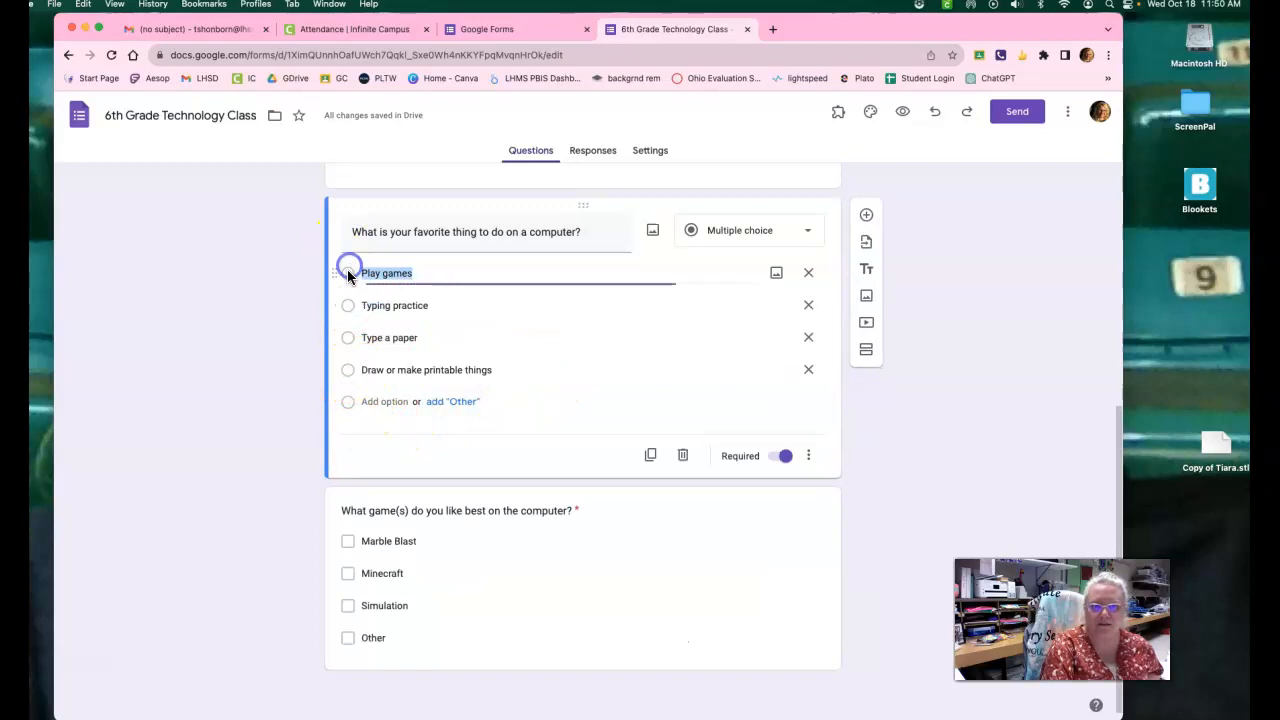
click(351, 541)
click(349, 562)
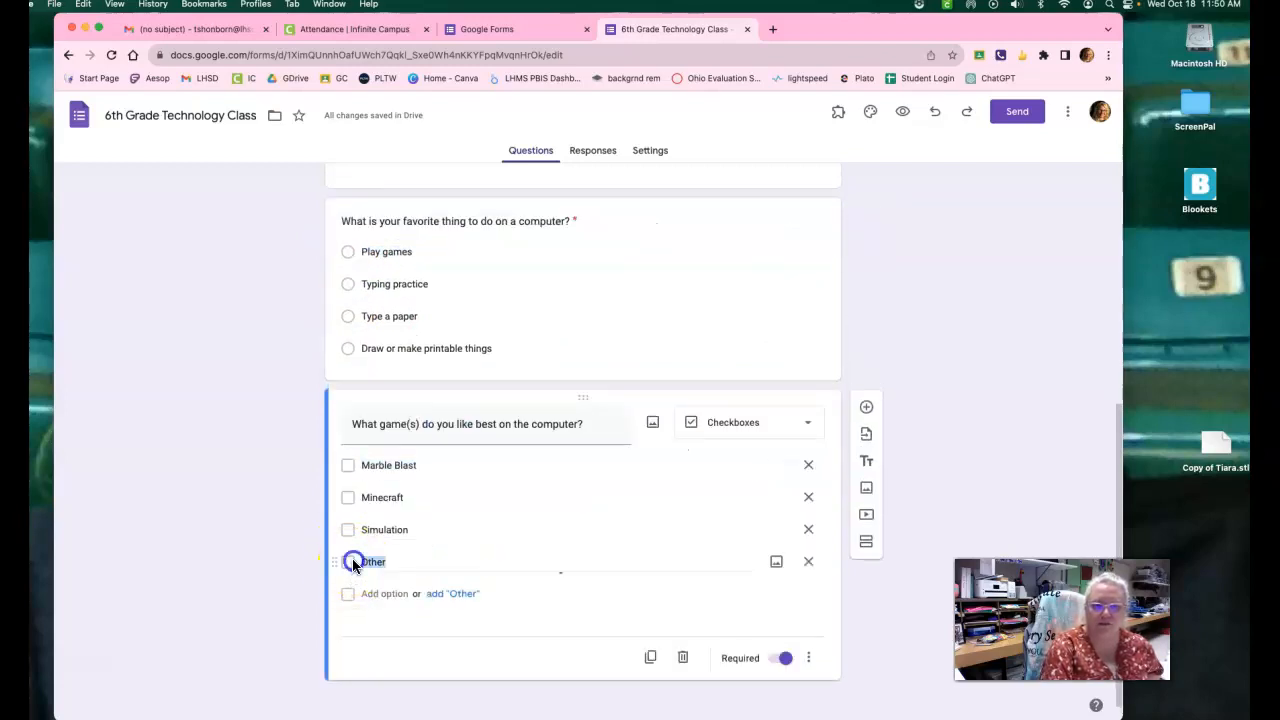
click(347, 466)
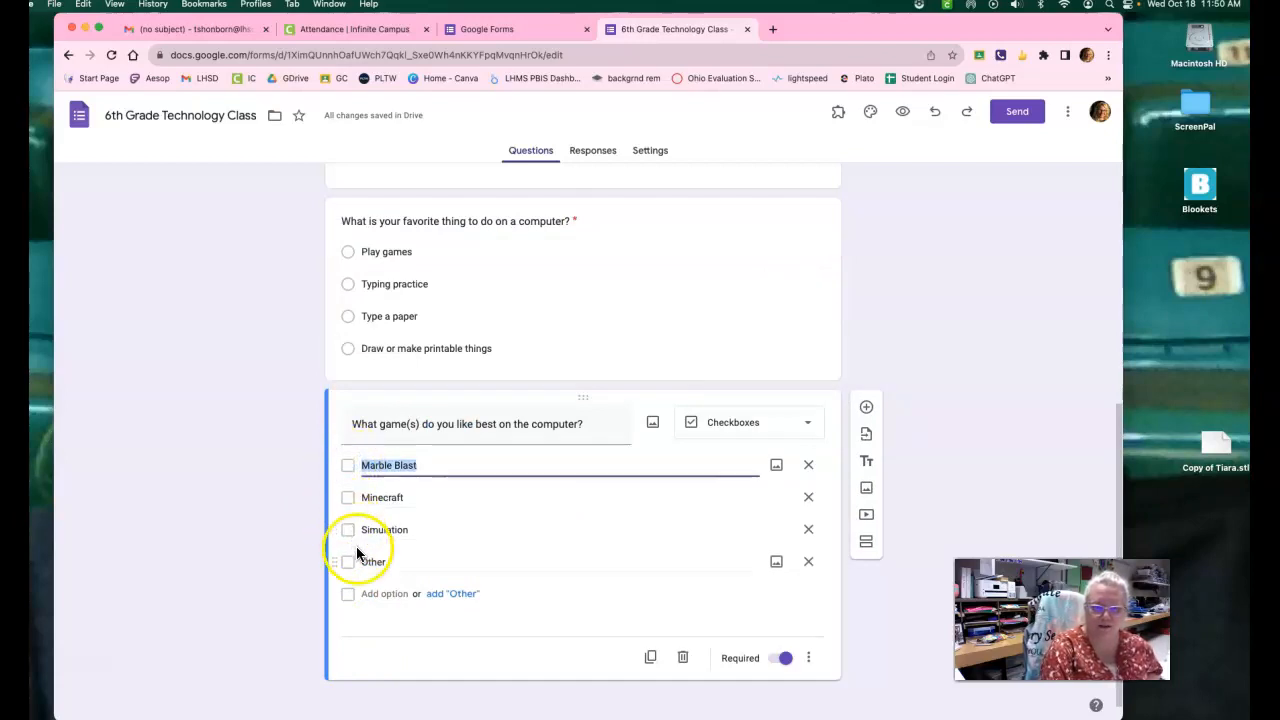
click(345, 470)
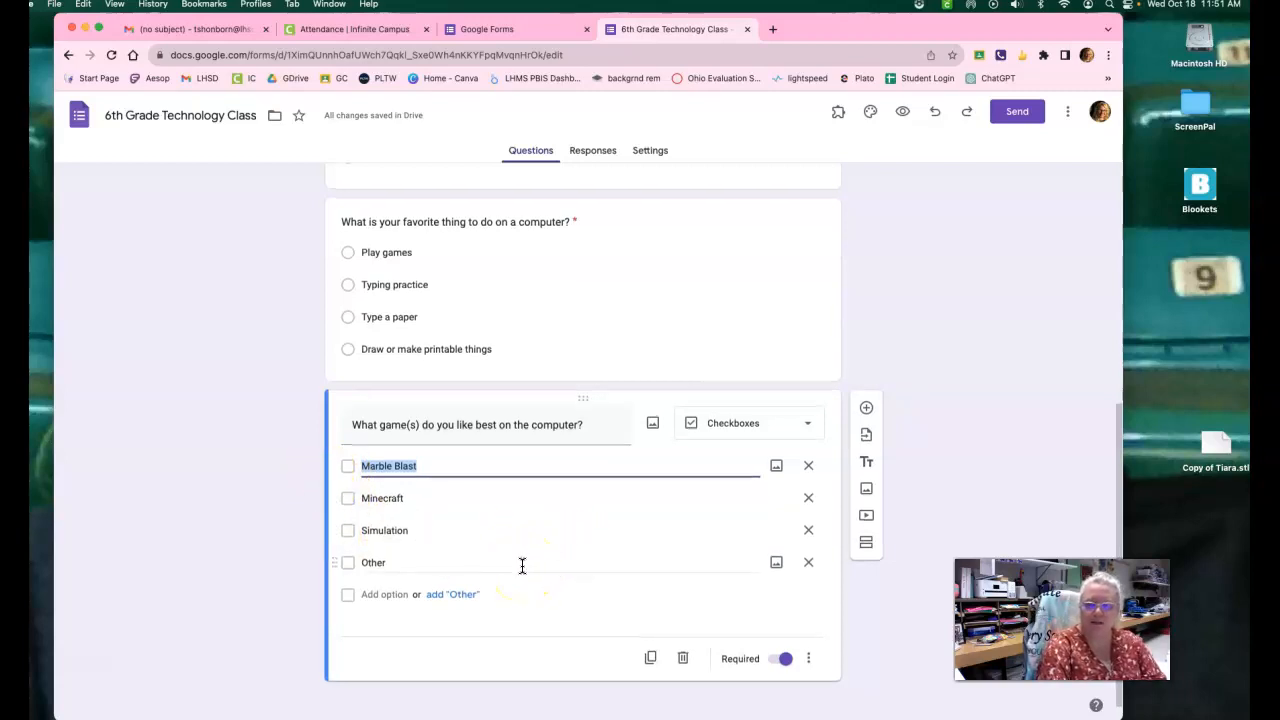
Add a new question below the games question and set its type to Dropdown.
scroll(522, 566, up, 2)
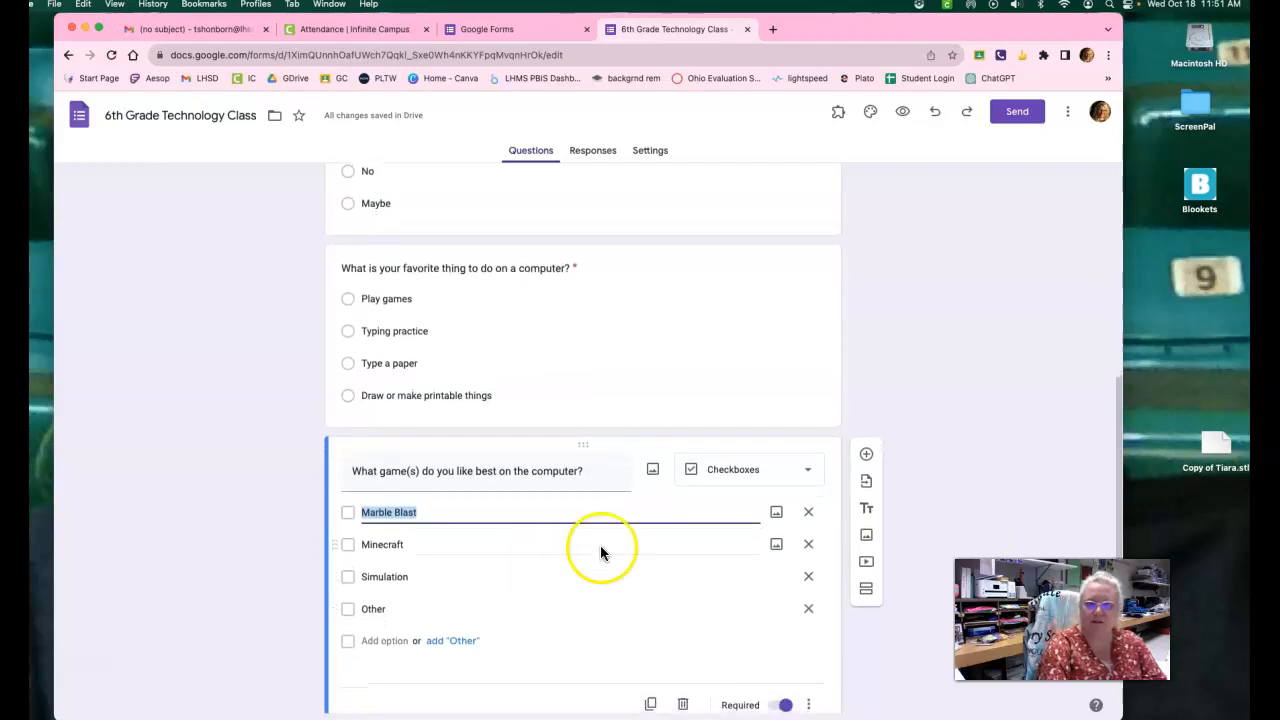
click(866, 459)
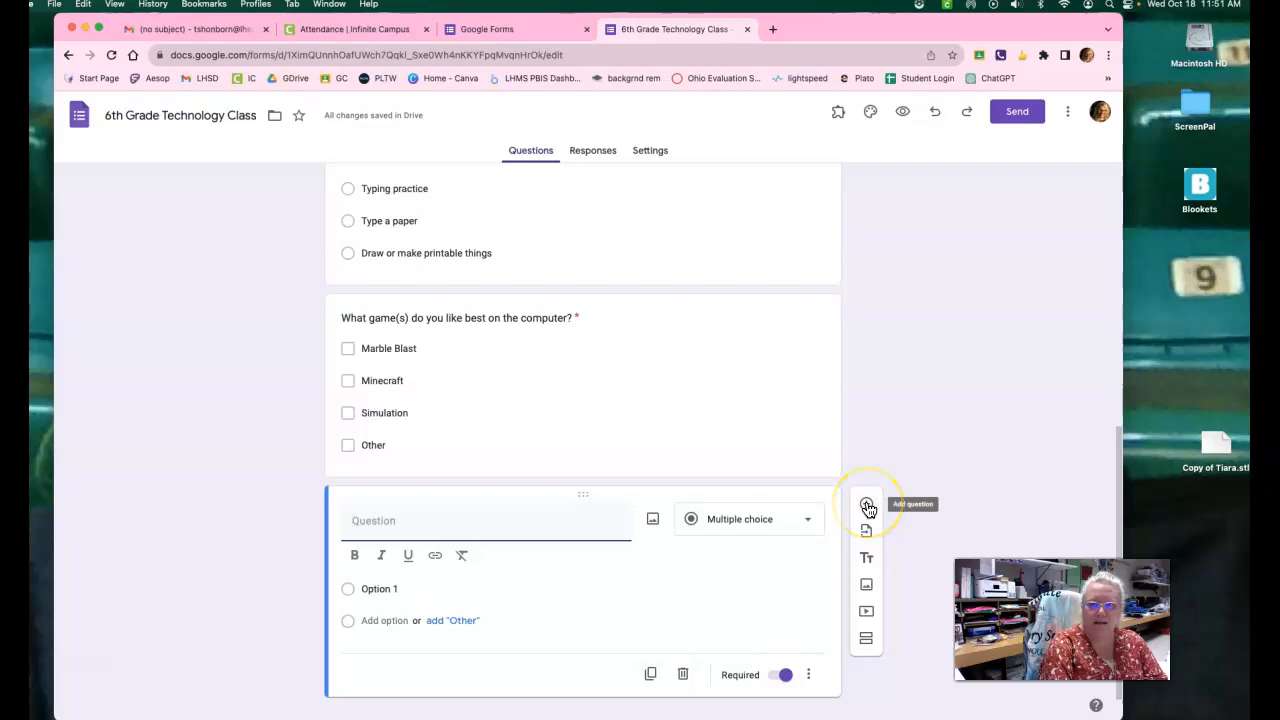
click(771, 521)
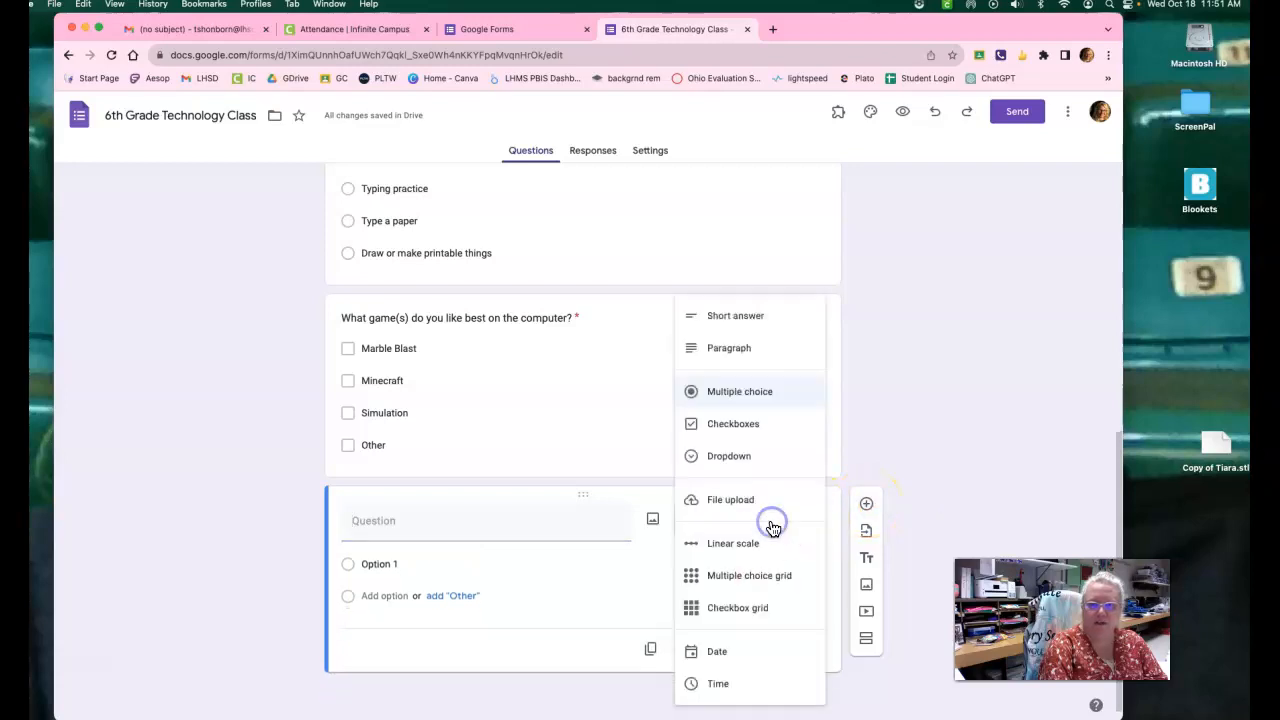
click(730, 456)
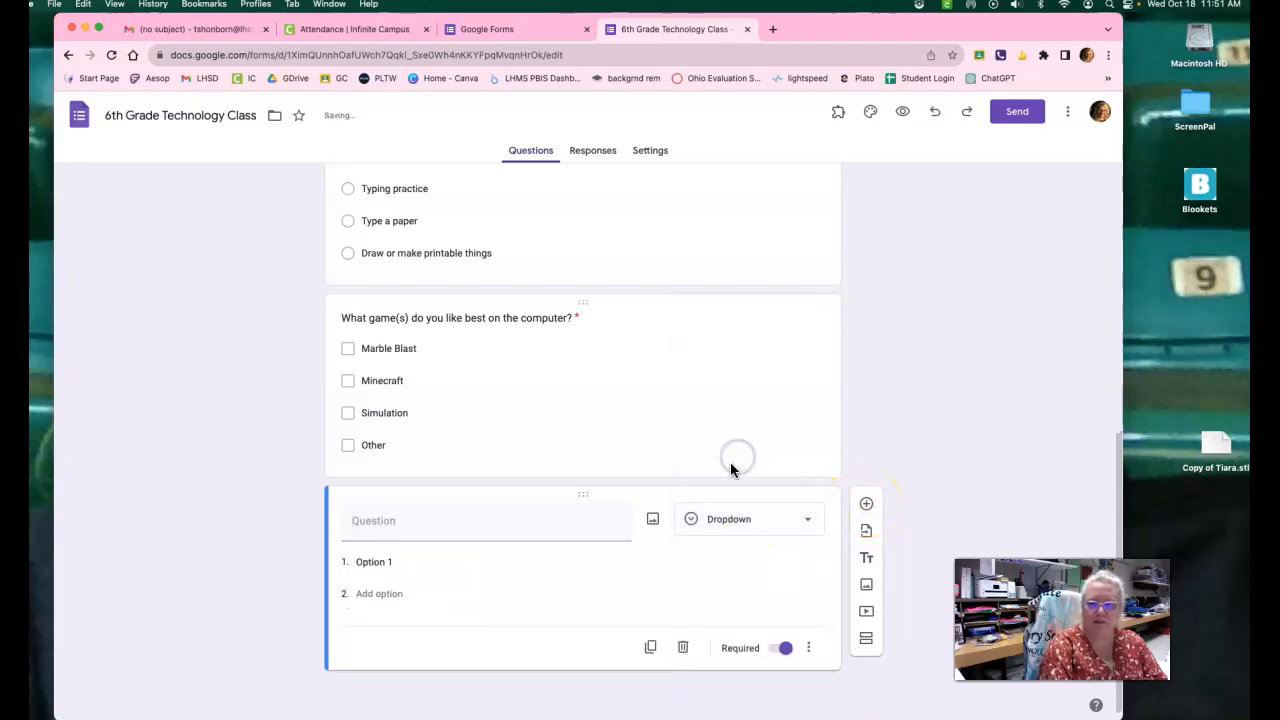
Enter "Was this lesson helpful so far?" as the dropdown question and add all suggested options: Yes, No and Maybe.
click(435, 523)
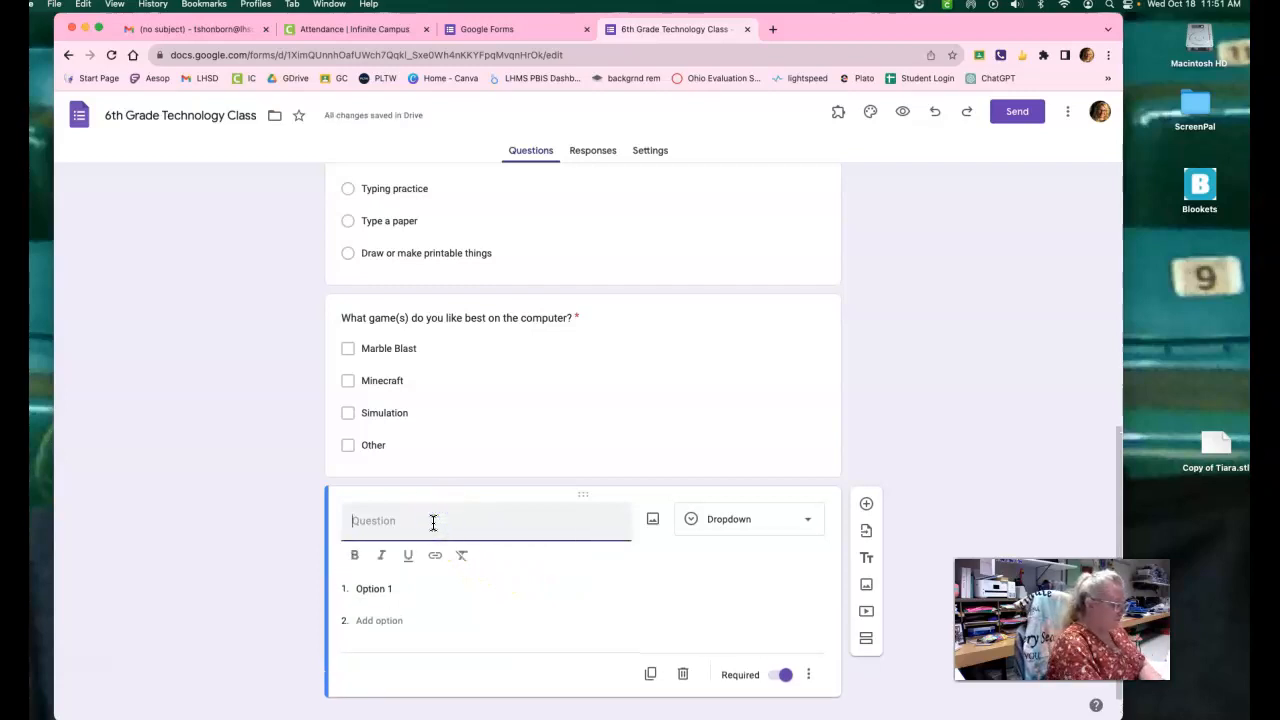
text(Was this lesson helpful so far?)
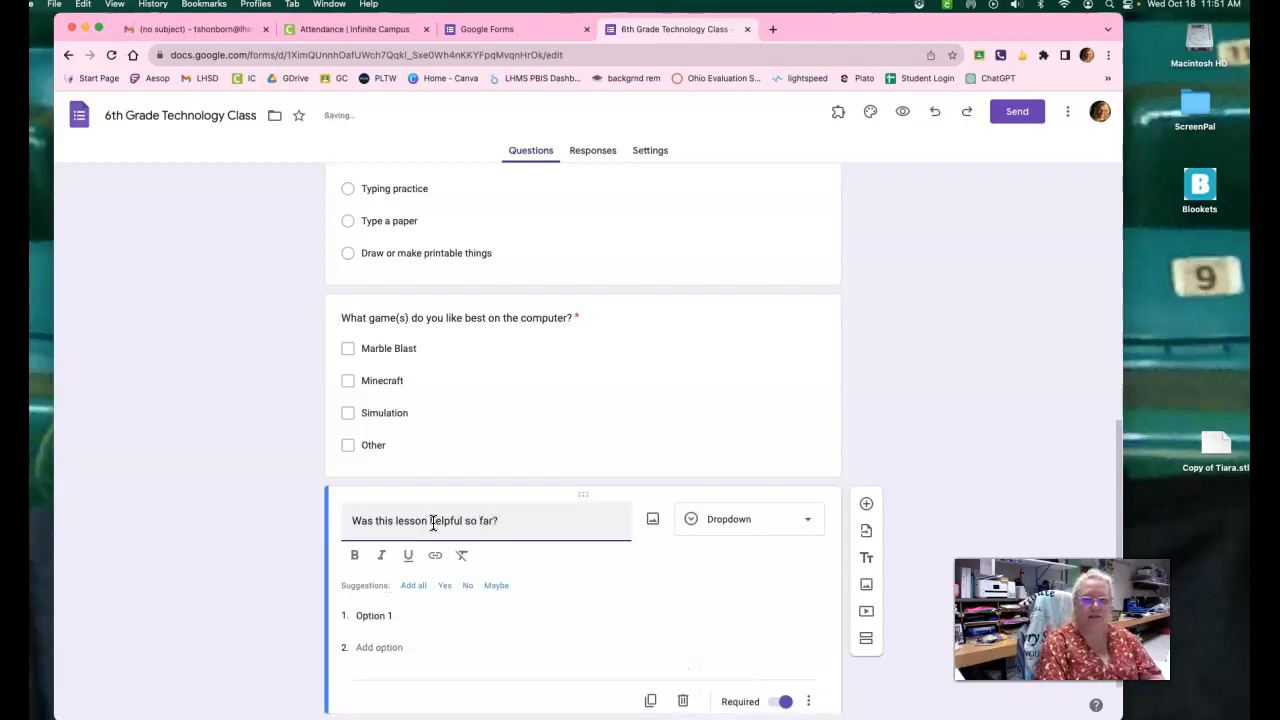
click(414, 586)
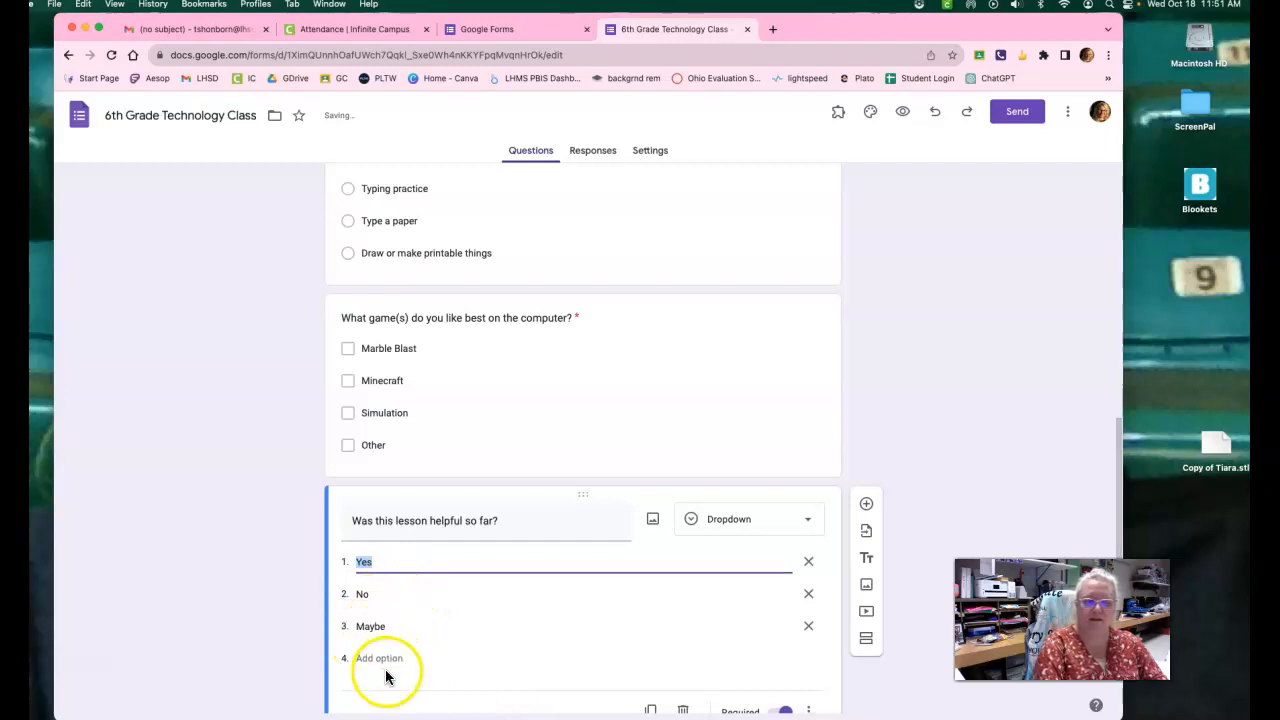
scroll(622, 623, down, 1)
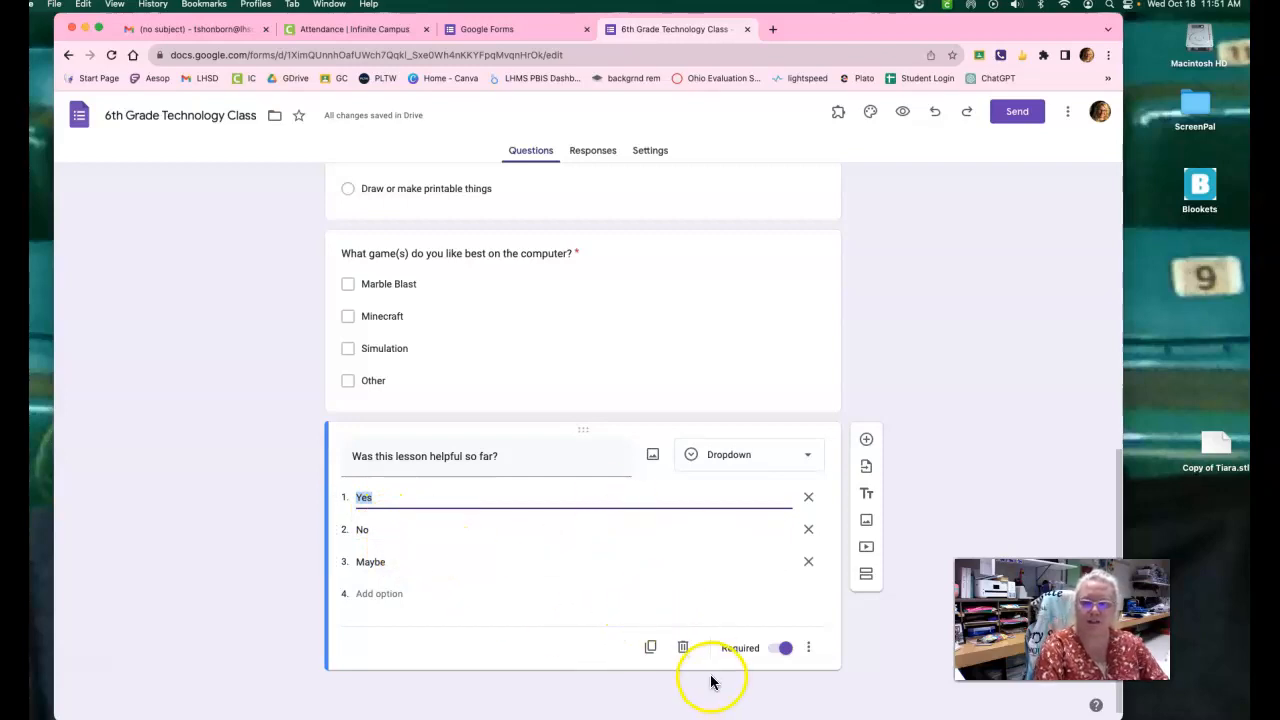
Review the form's questions back up to the title and check the form's responses.
scroll(726, 668, up, 2)
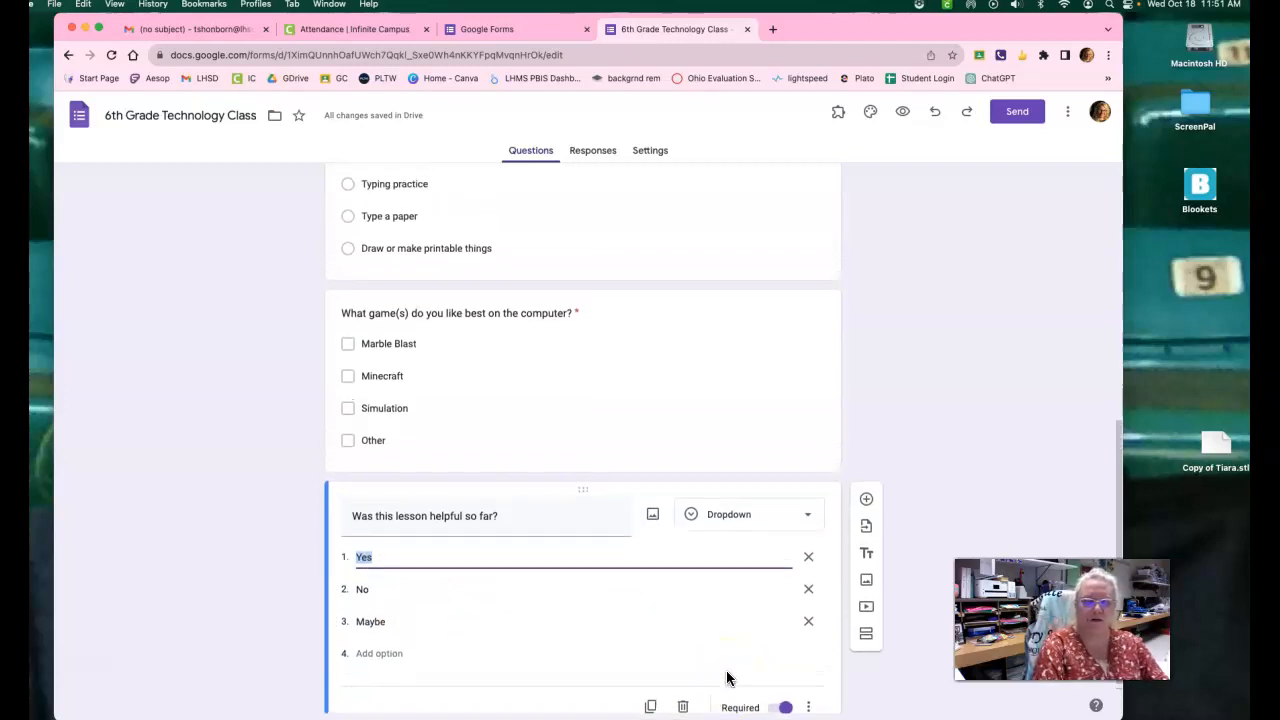
scroll(726, 678, up, 10)
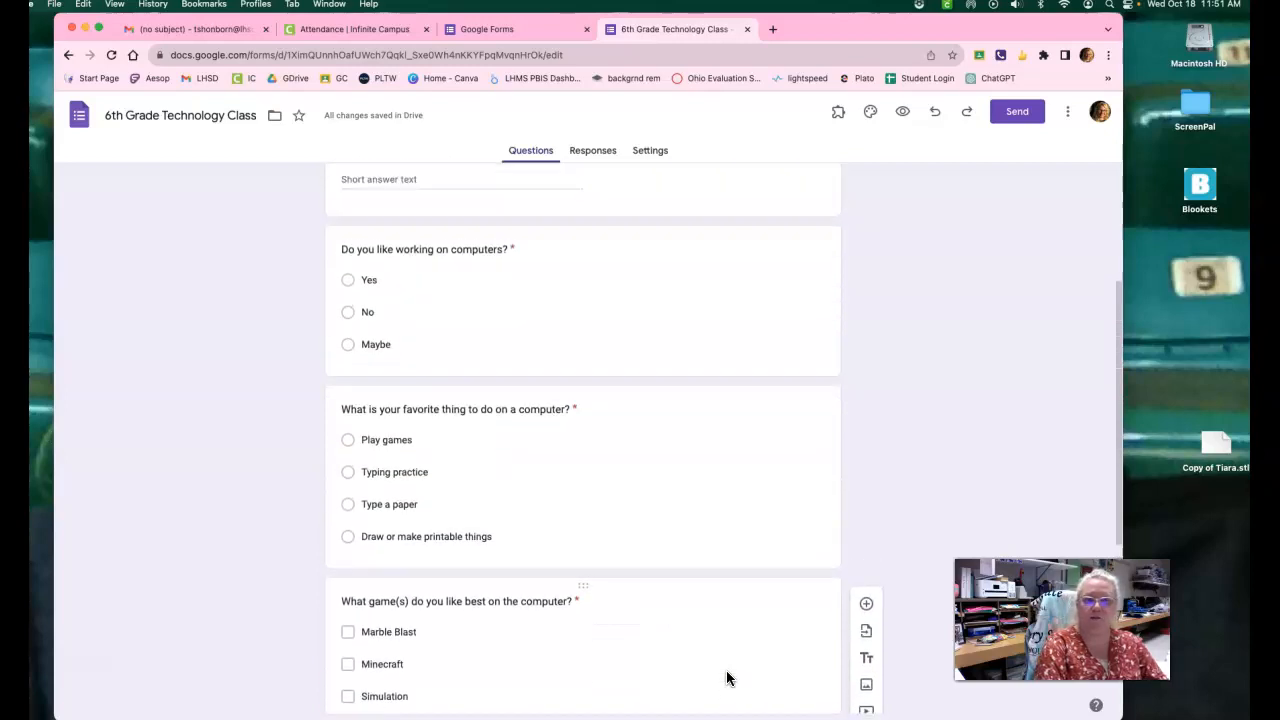
scroll(726, 678, up, 2)
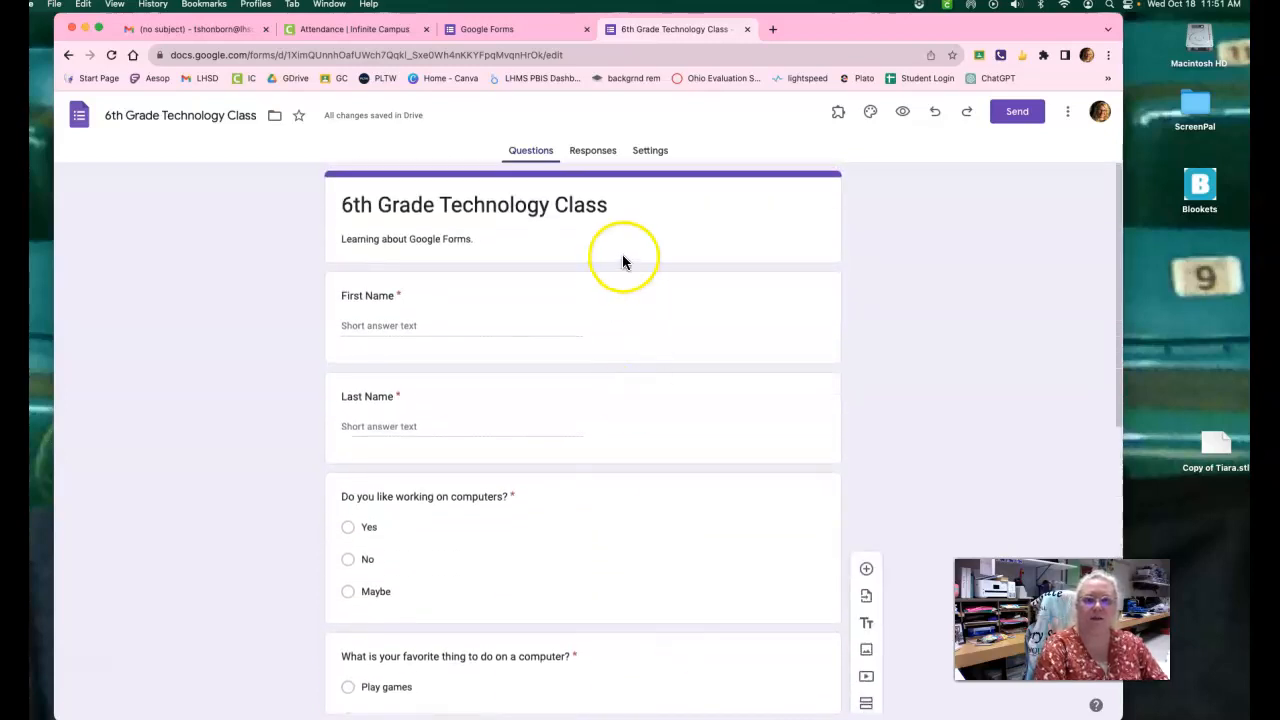
click(592, 154)
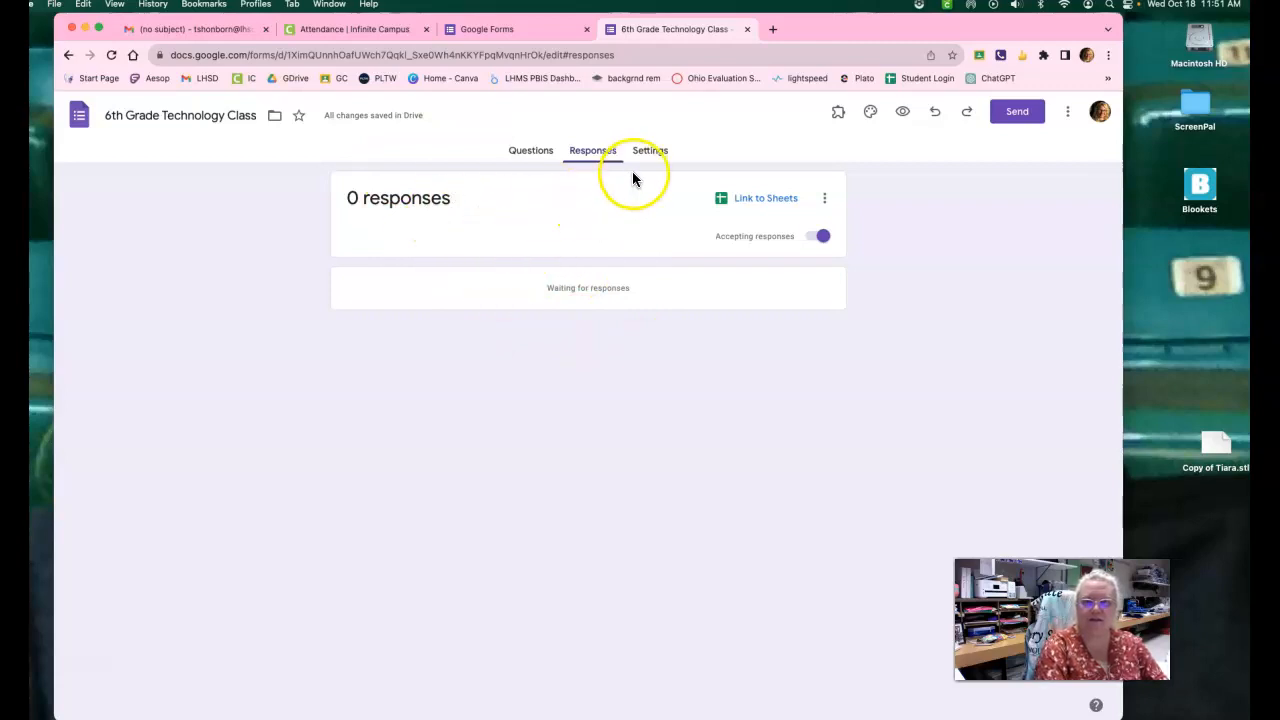
Examine the form's settings, including the quiz option, response collection, form defaults and question defaults.
click(652, 153)
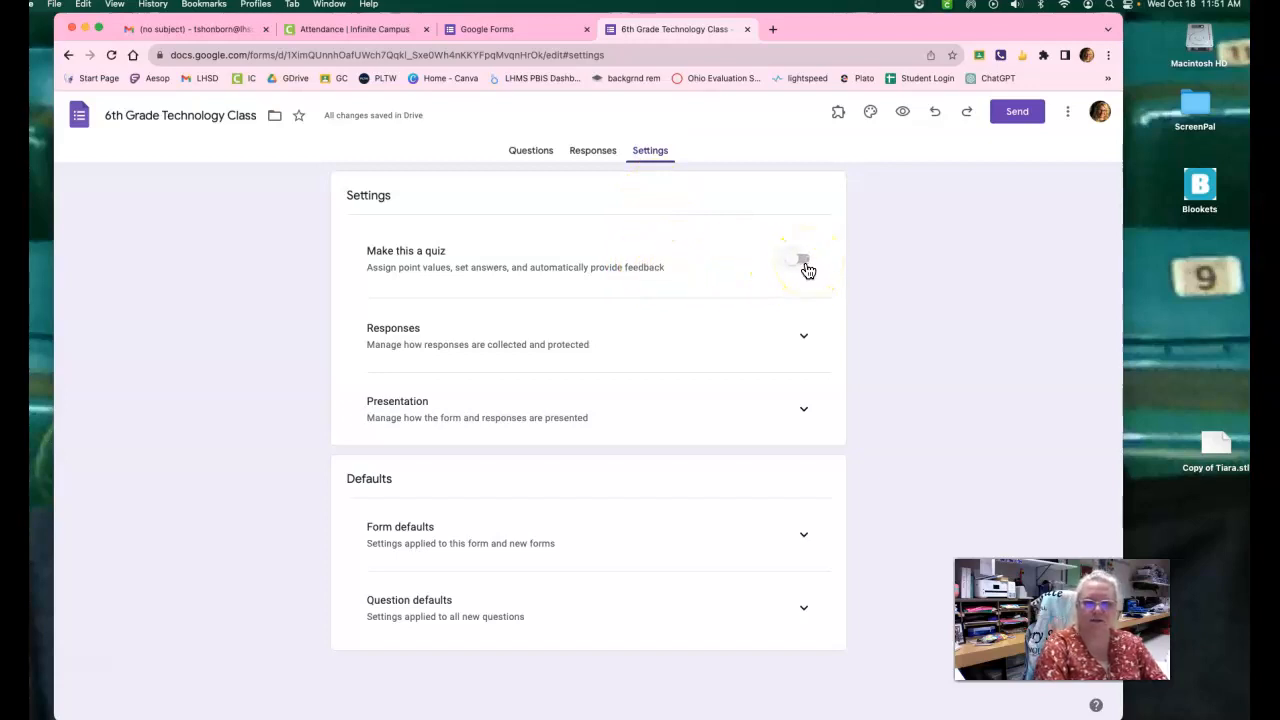
click(803, 338)
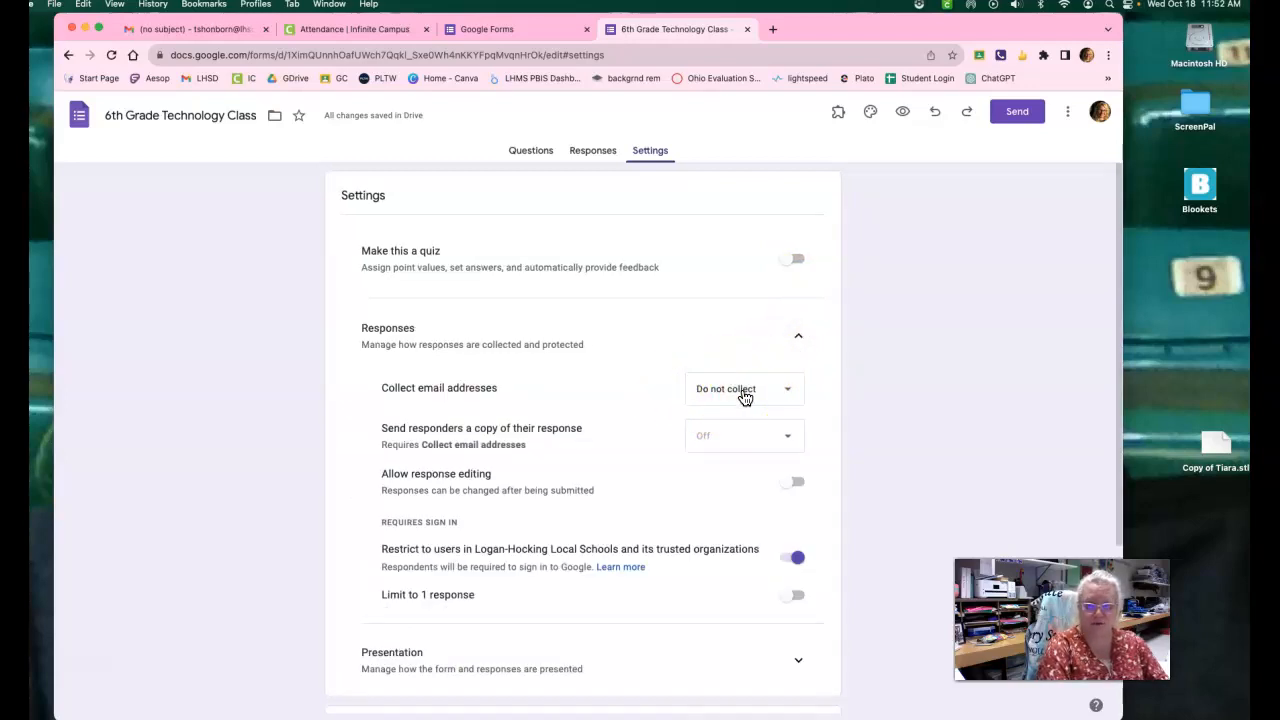
scroll(720, 455, down, 1)
scroll(750, 466, down, 5)
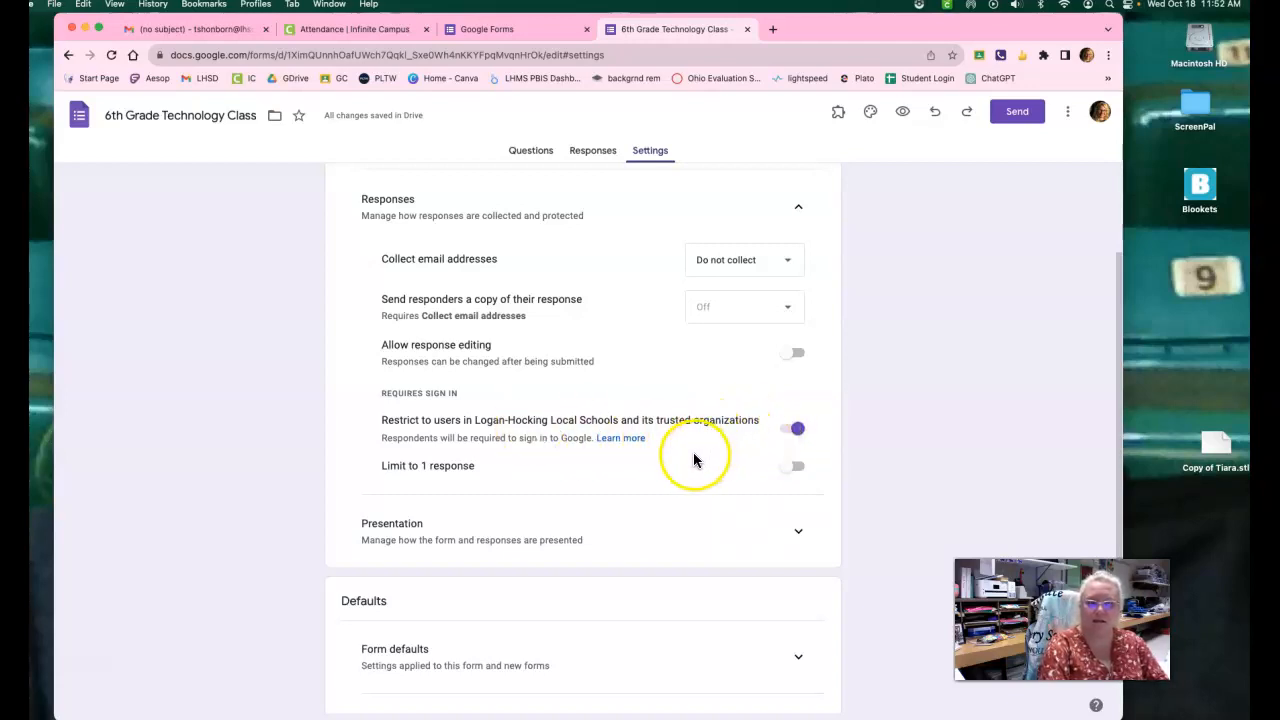
scroll(694, 461, down, 3)
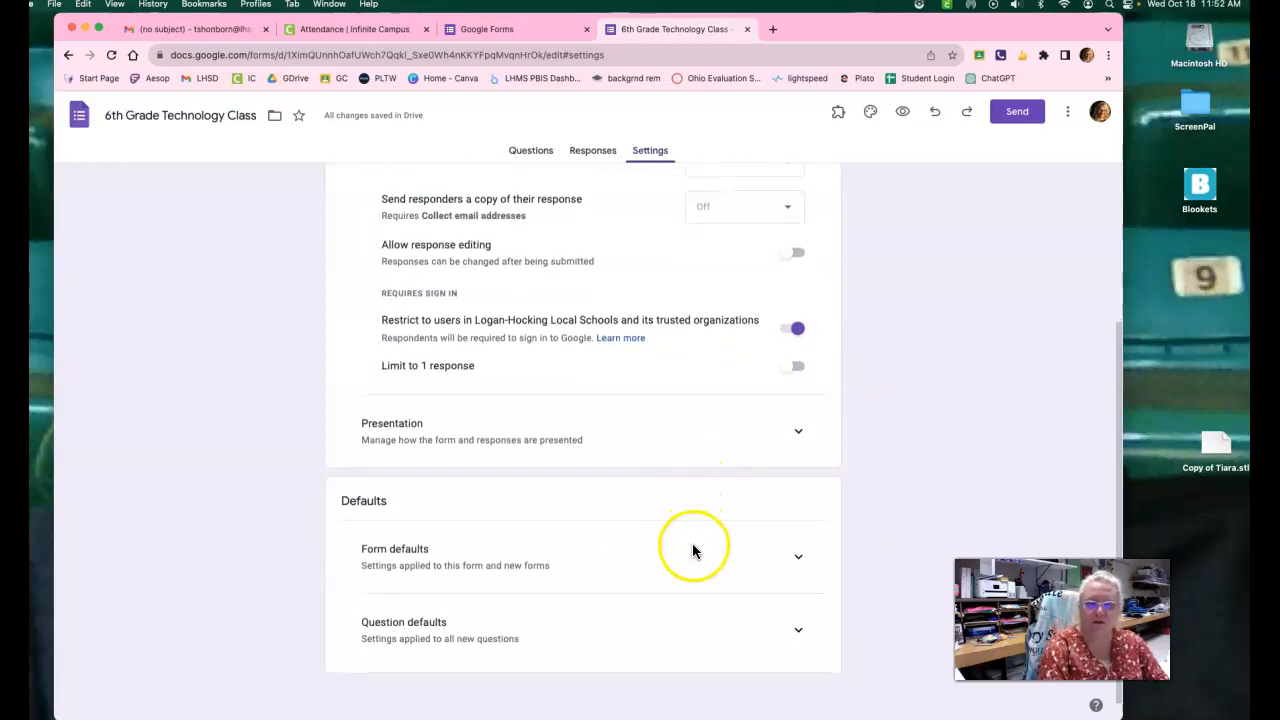
click(800, 562)
scroll(674, 536, down, 2)
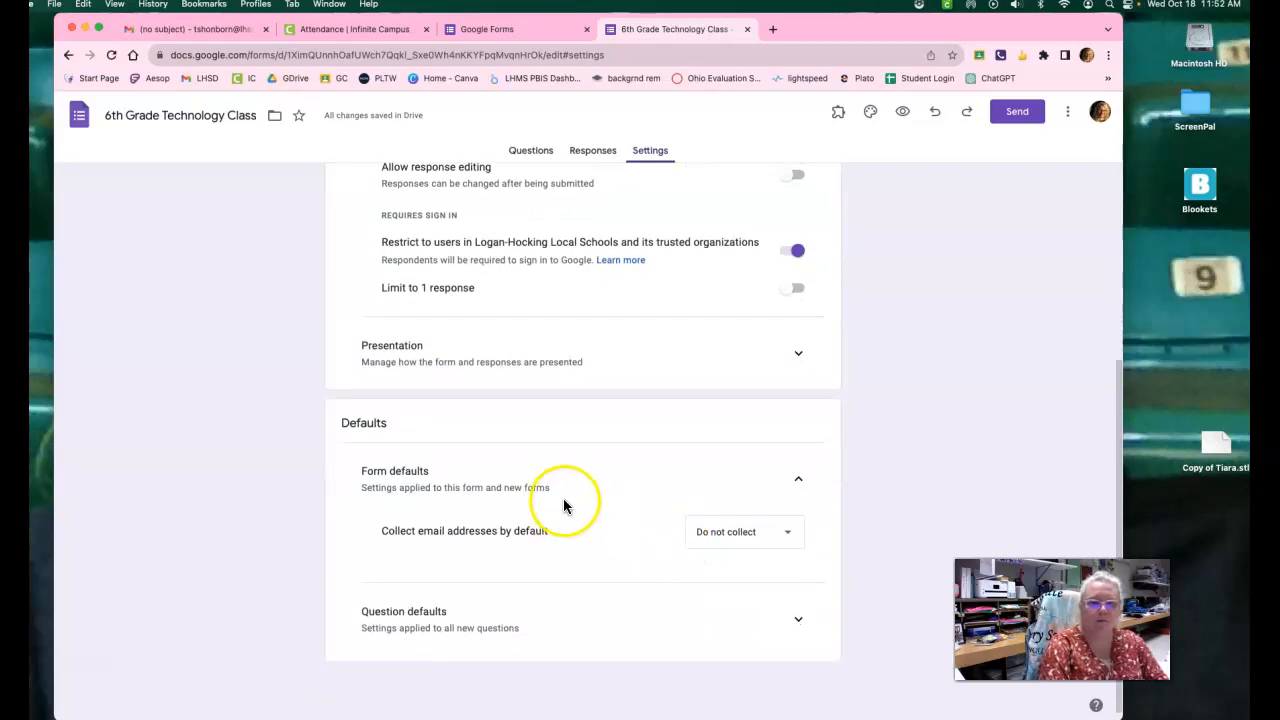
click(799, 620)
scroll(729, 590, down, 1)
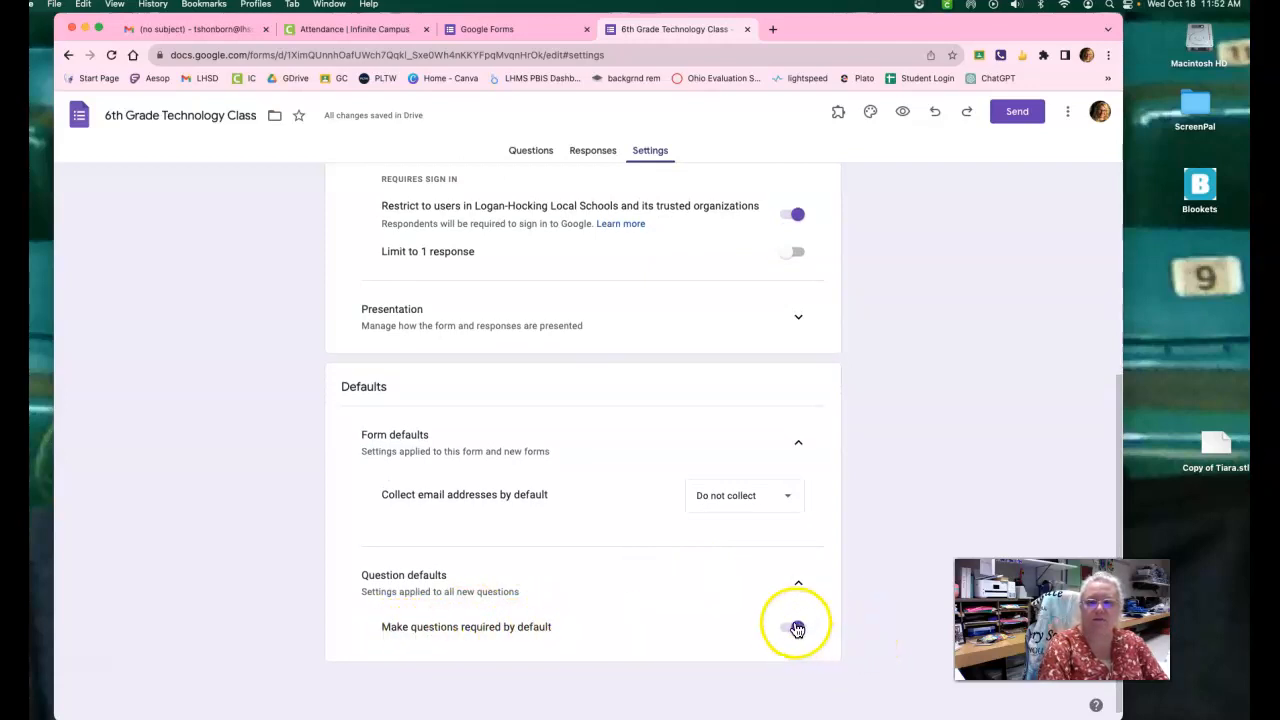
scroll(743, 463, up, 5)
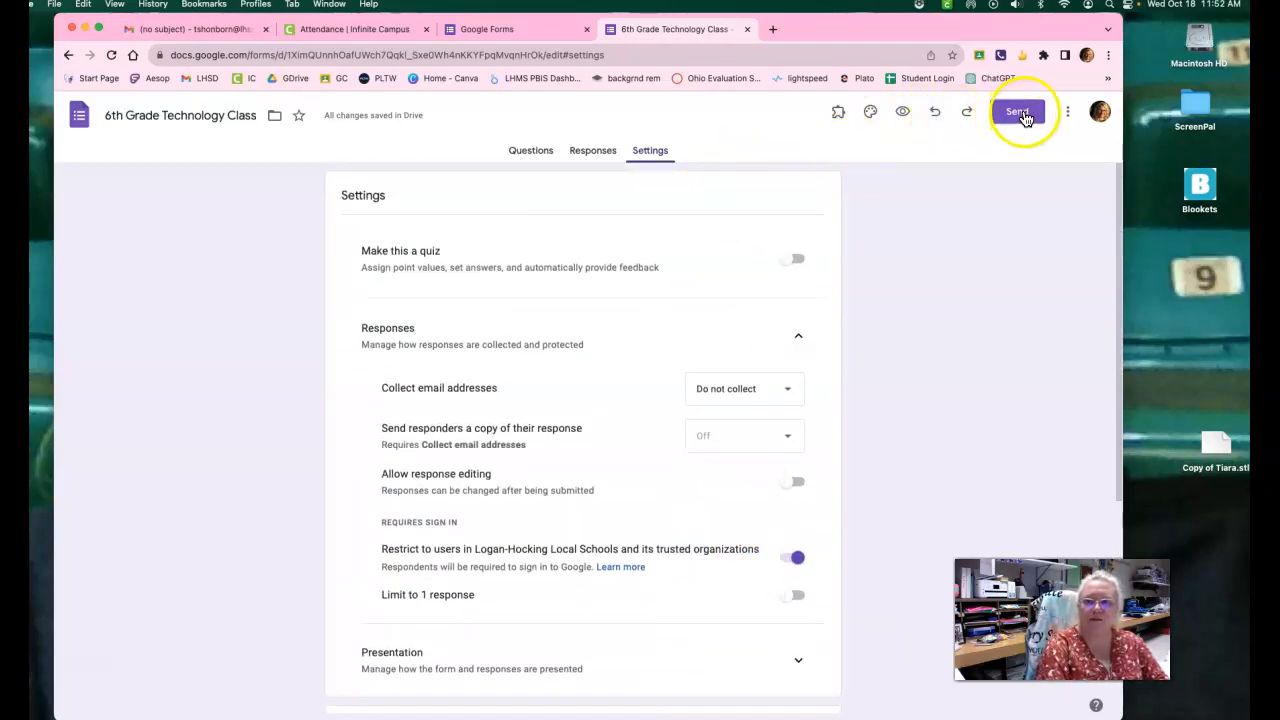
Choose to send the form by link, shorten the URL and copy it.
click(1022, 115)
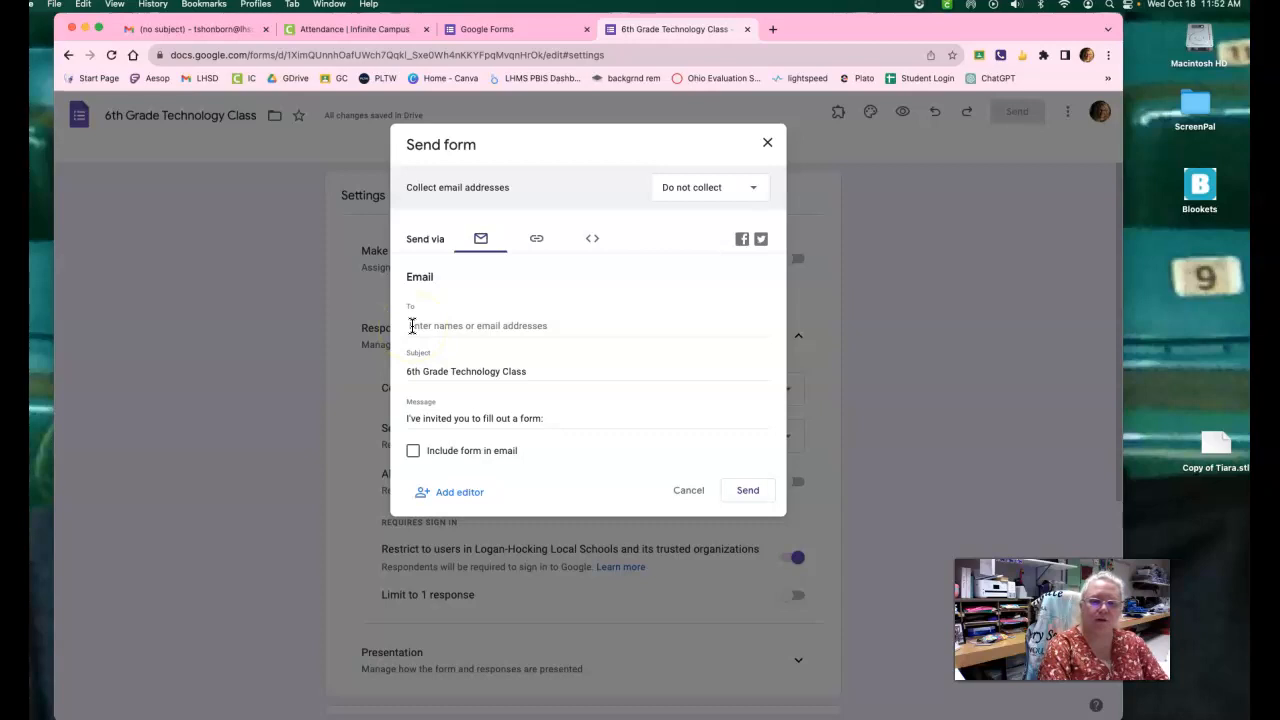
click(536, 242)
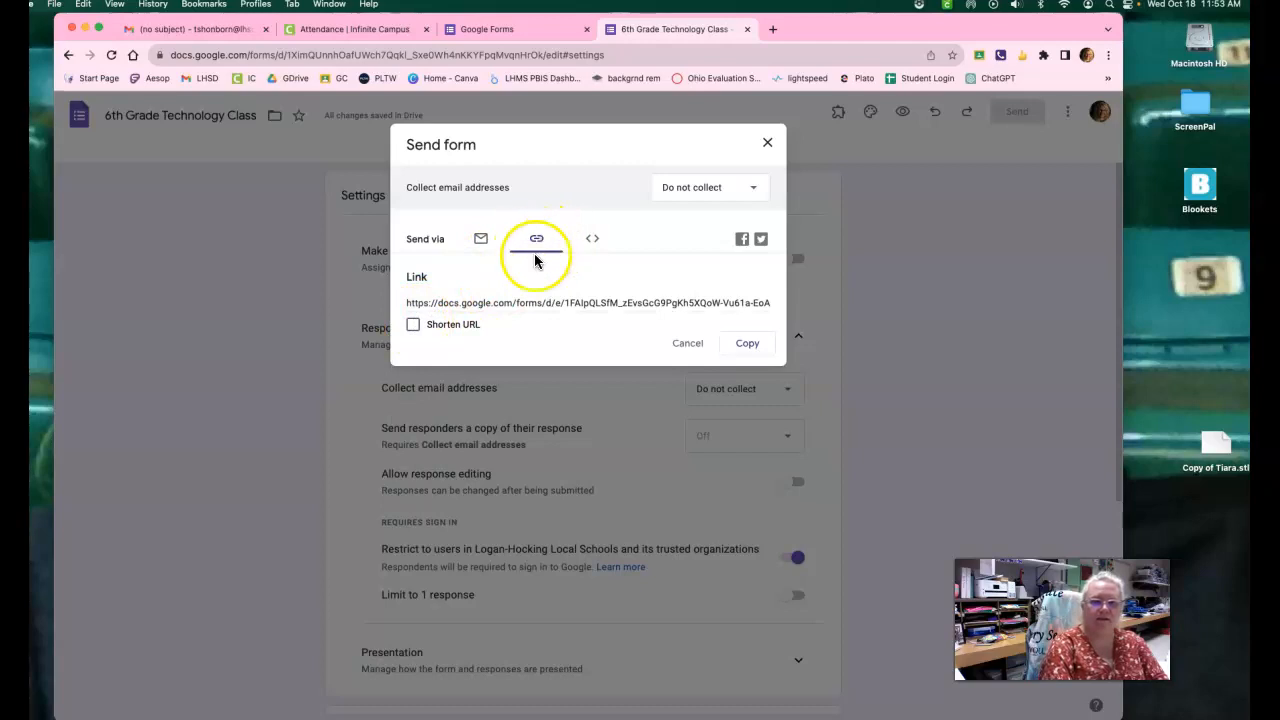
click(413, 325)
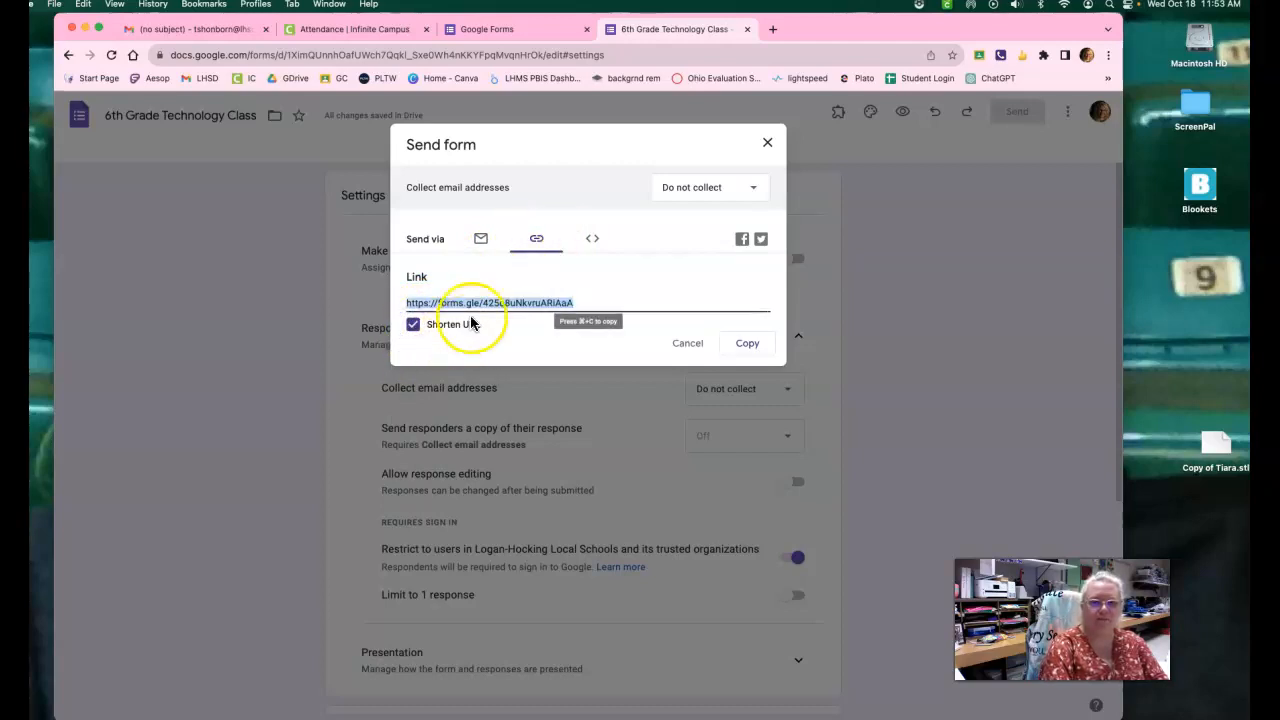
click(747, 346)
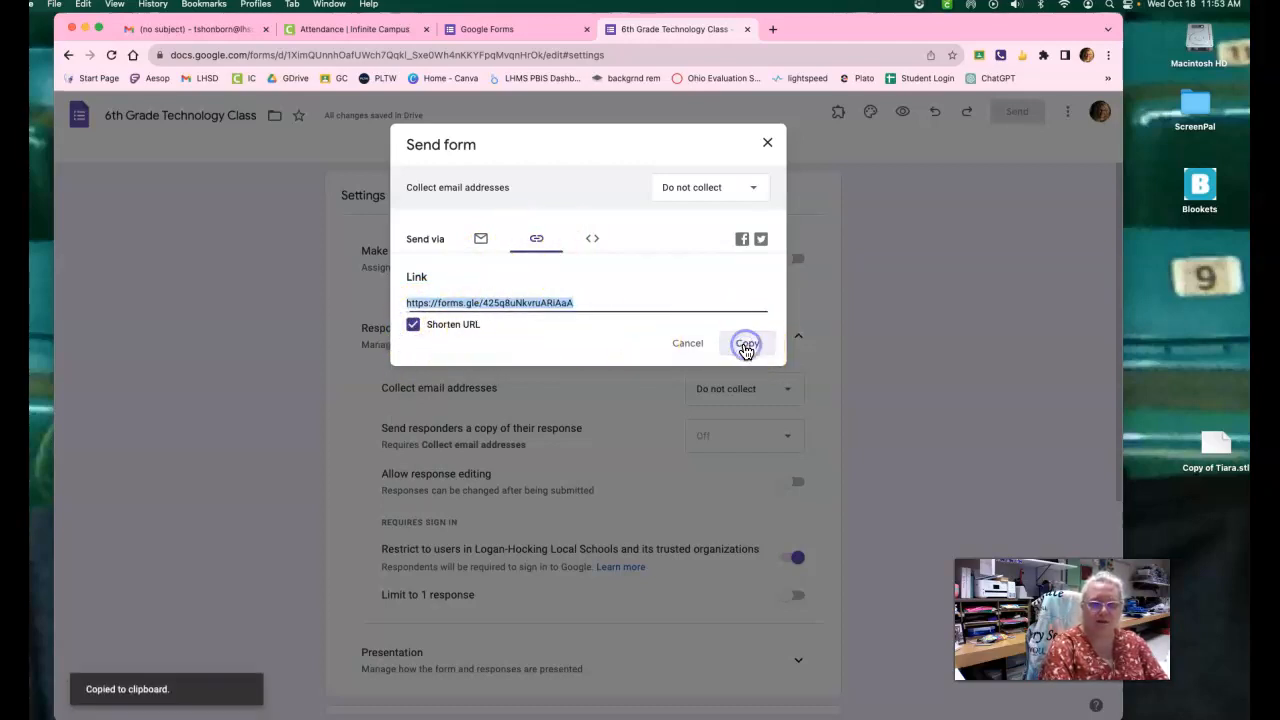
Switch to Google Classroom in a new browser tab and open the 6th grade Coding 6 class.
click(772, 31)
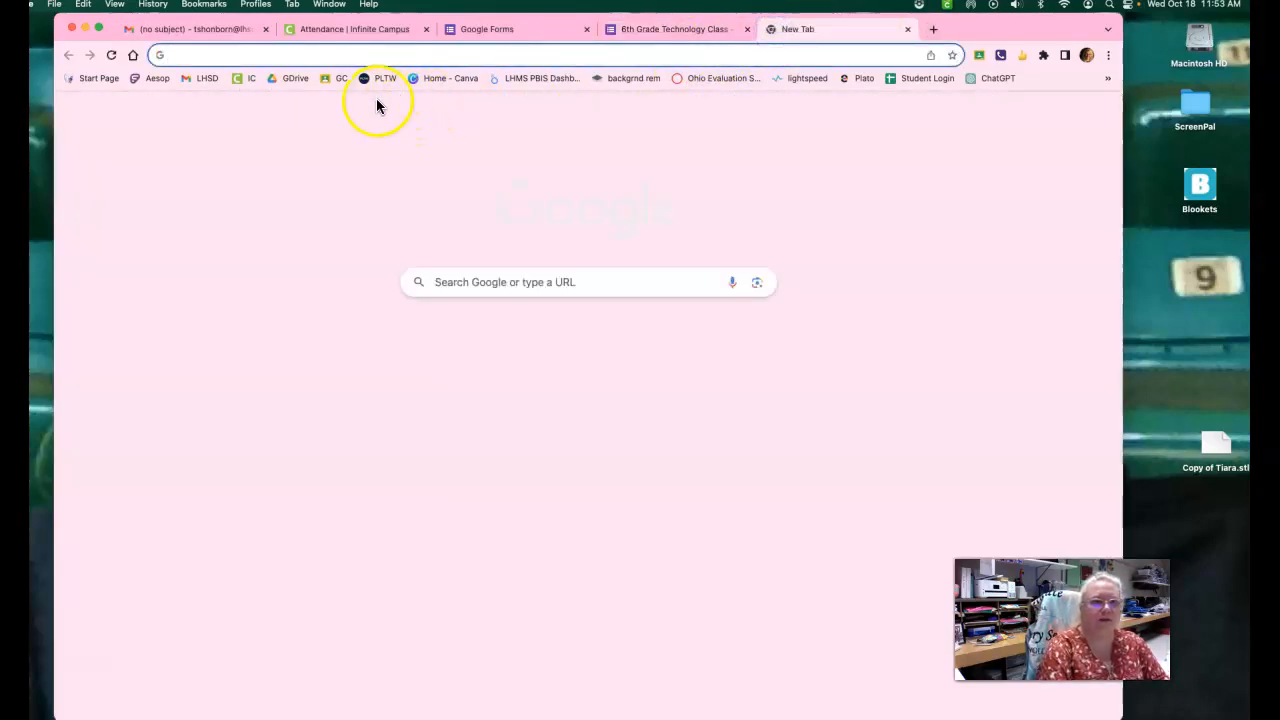
click(336, 79)
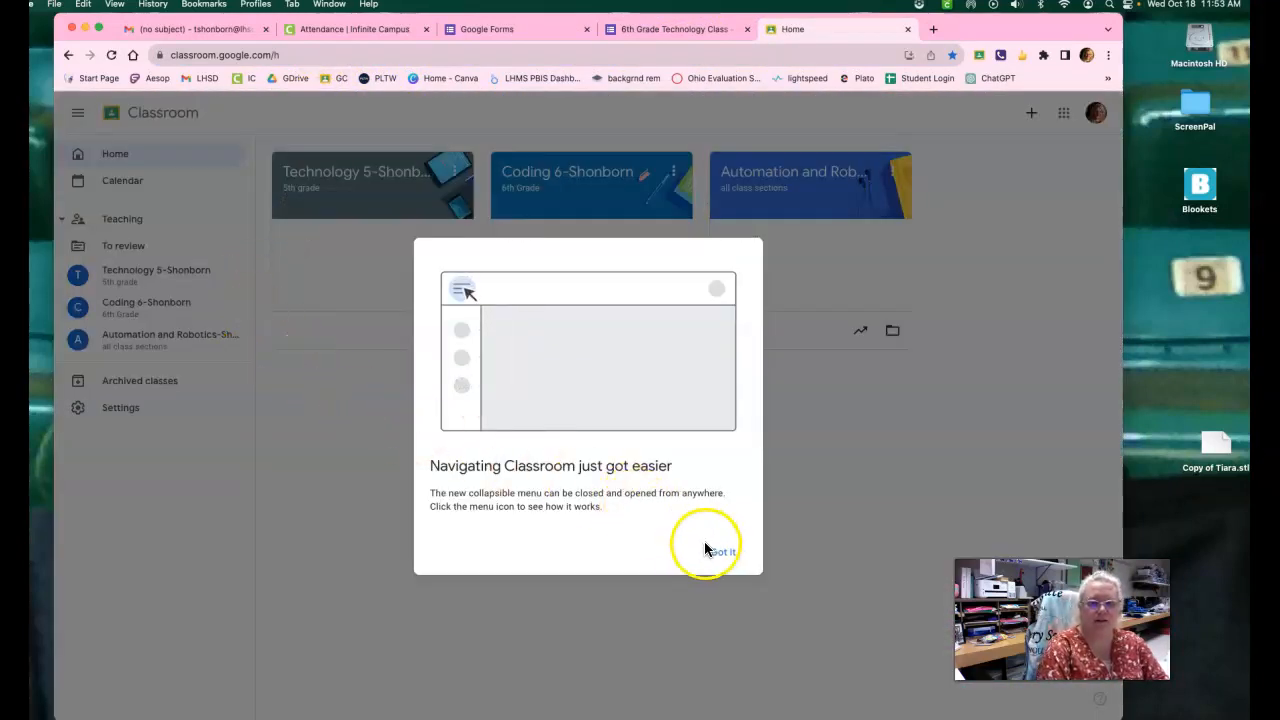
click(718, 551)
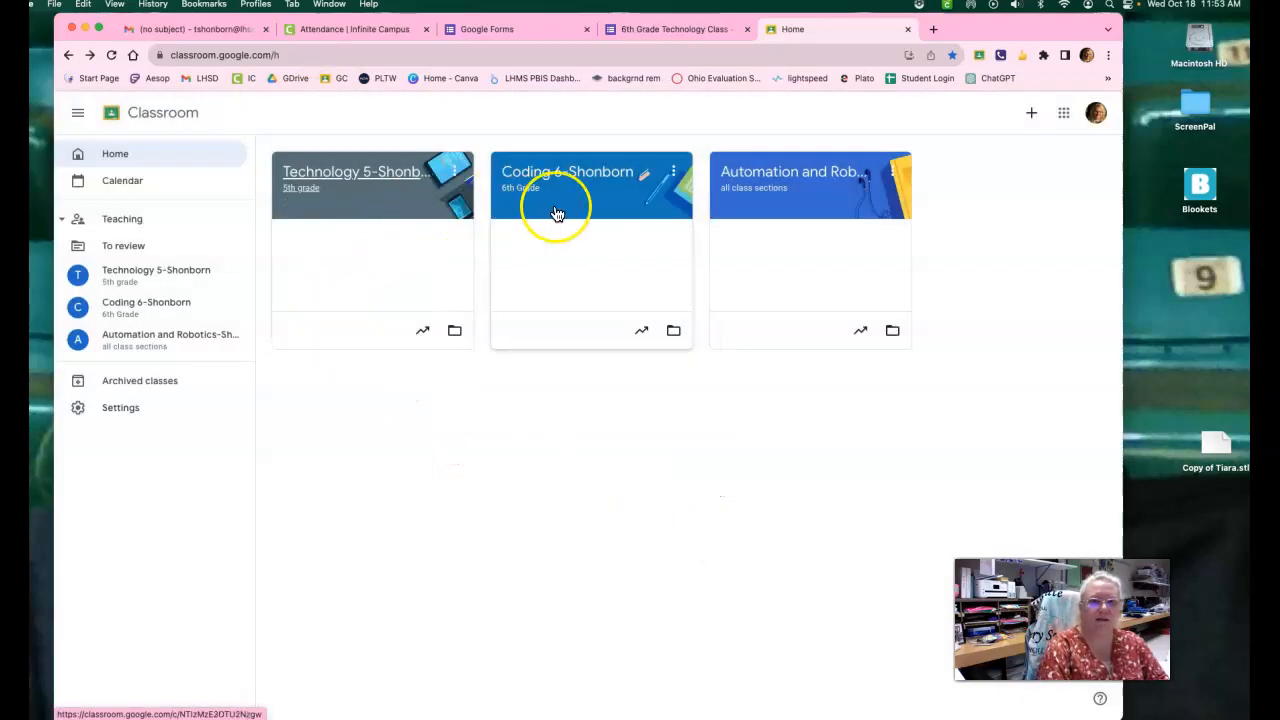
click(575, 178)
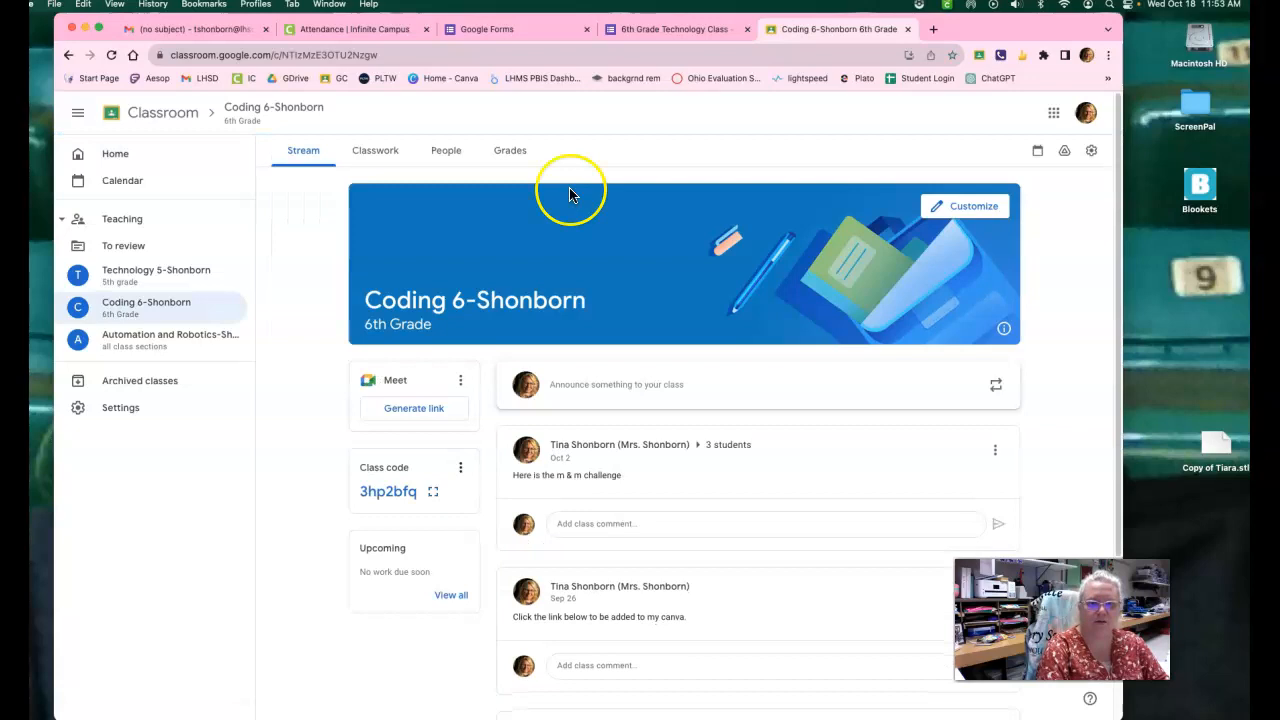
Start a class announcement for all students and attach the copied form link to it.
click(580, 383)
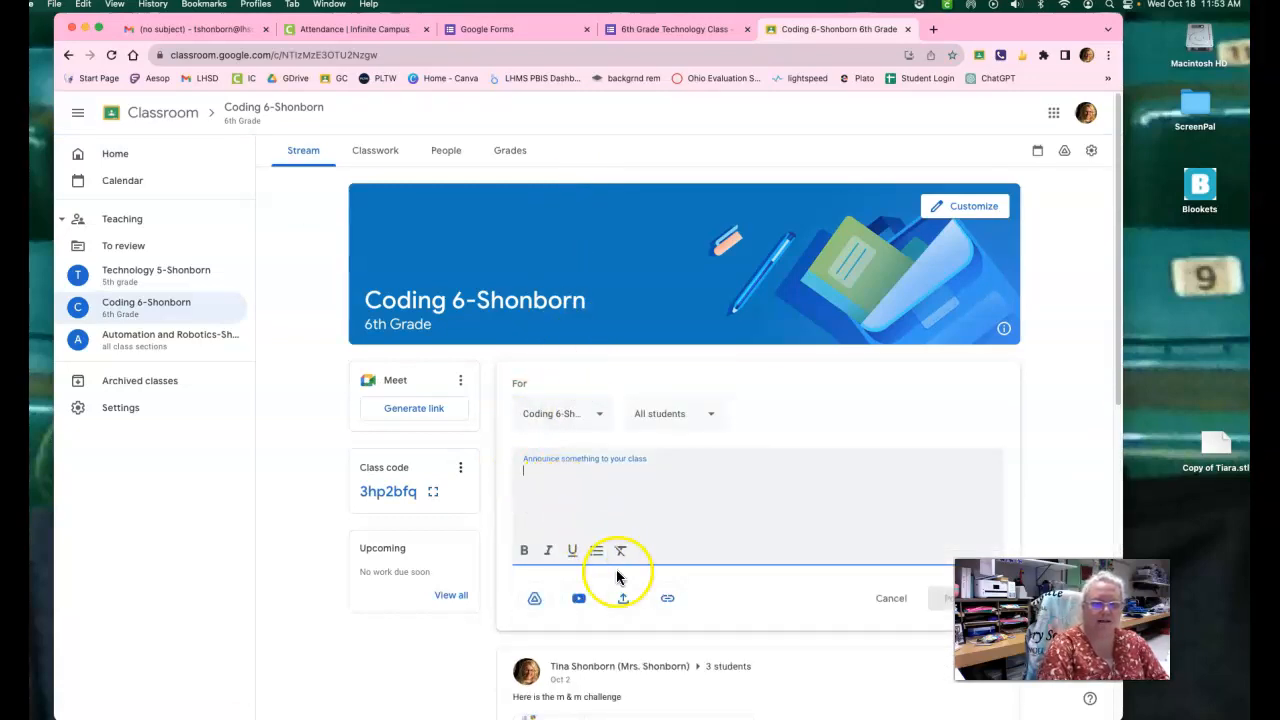
click(668, 600)
click(563, 420)
right_click(557, 408)
click(574, 500)
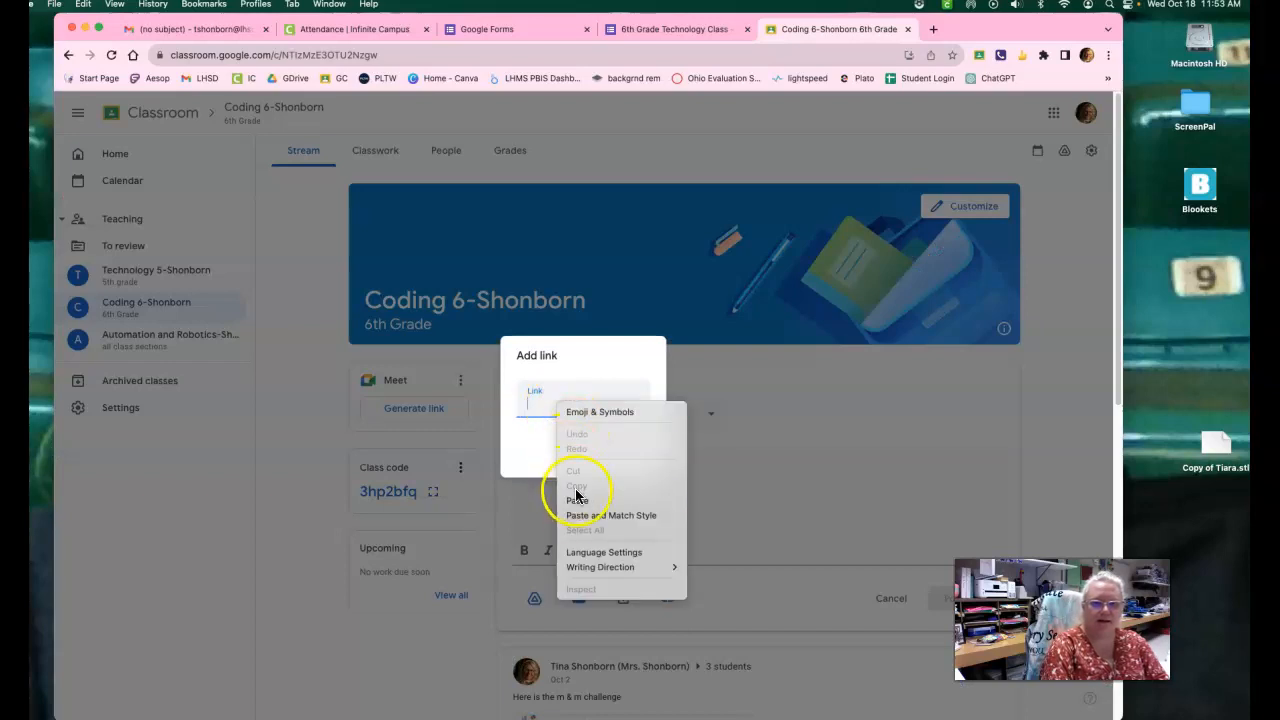
click(641, 462)
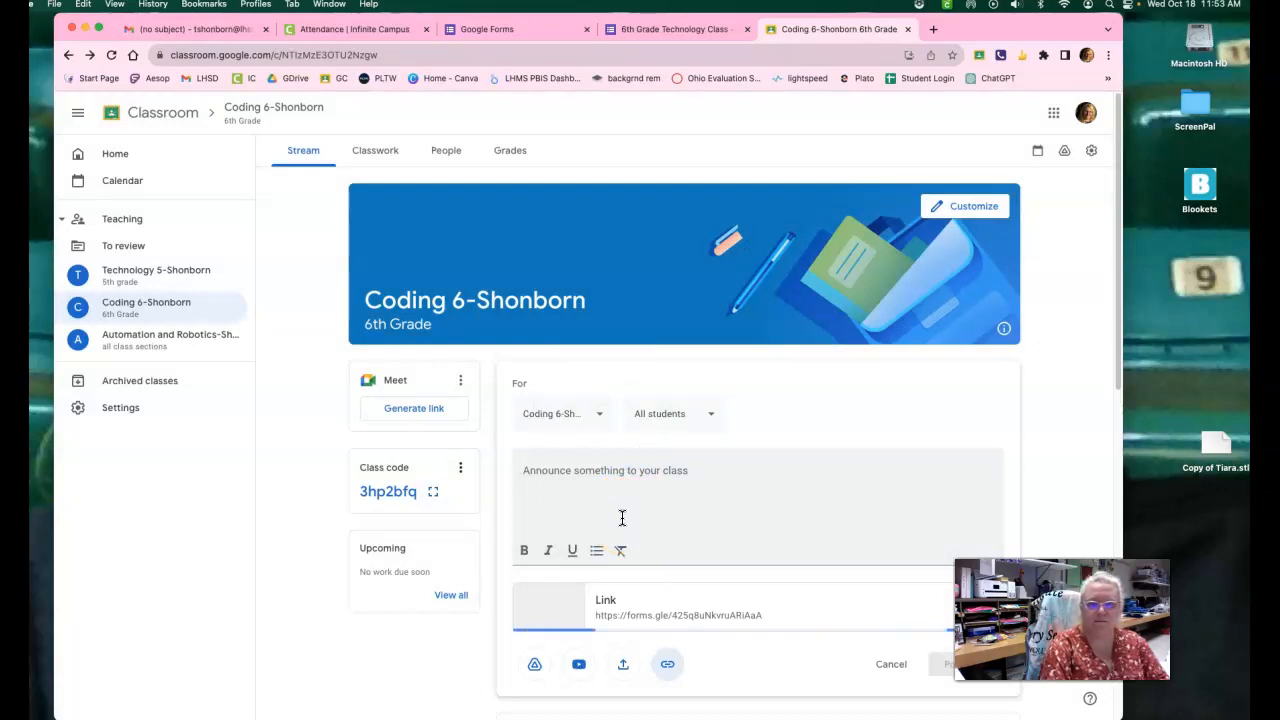
Enter "Link for survey lesson" as the announcement text and post it to the class stream.
click(619, 517)
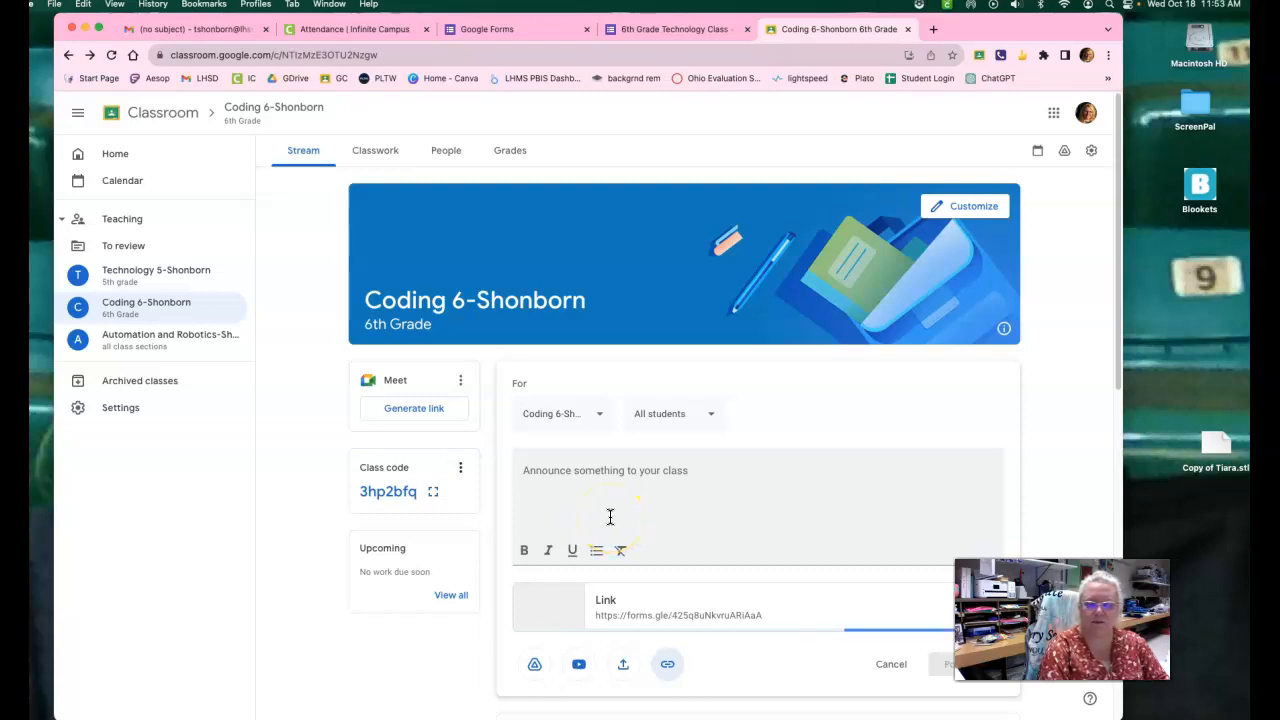
scroll(747, 495, down, 4)
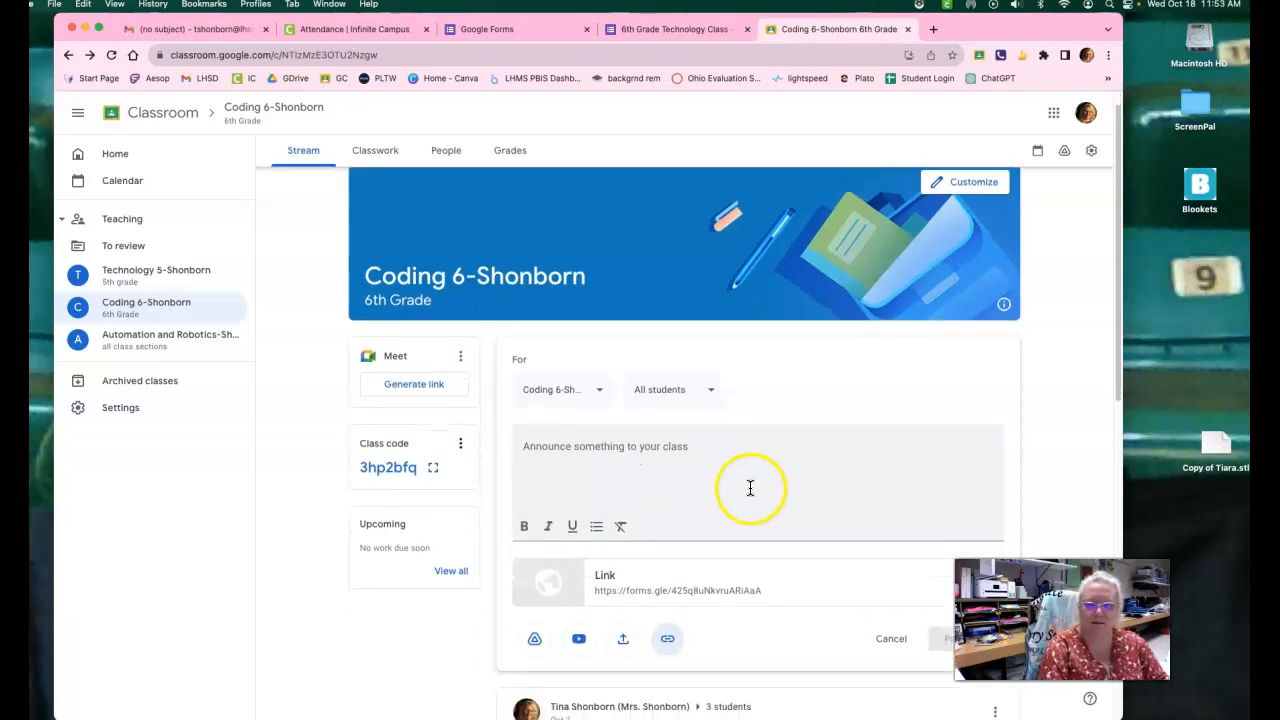
click(563, 297)
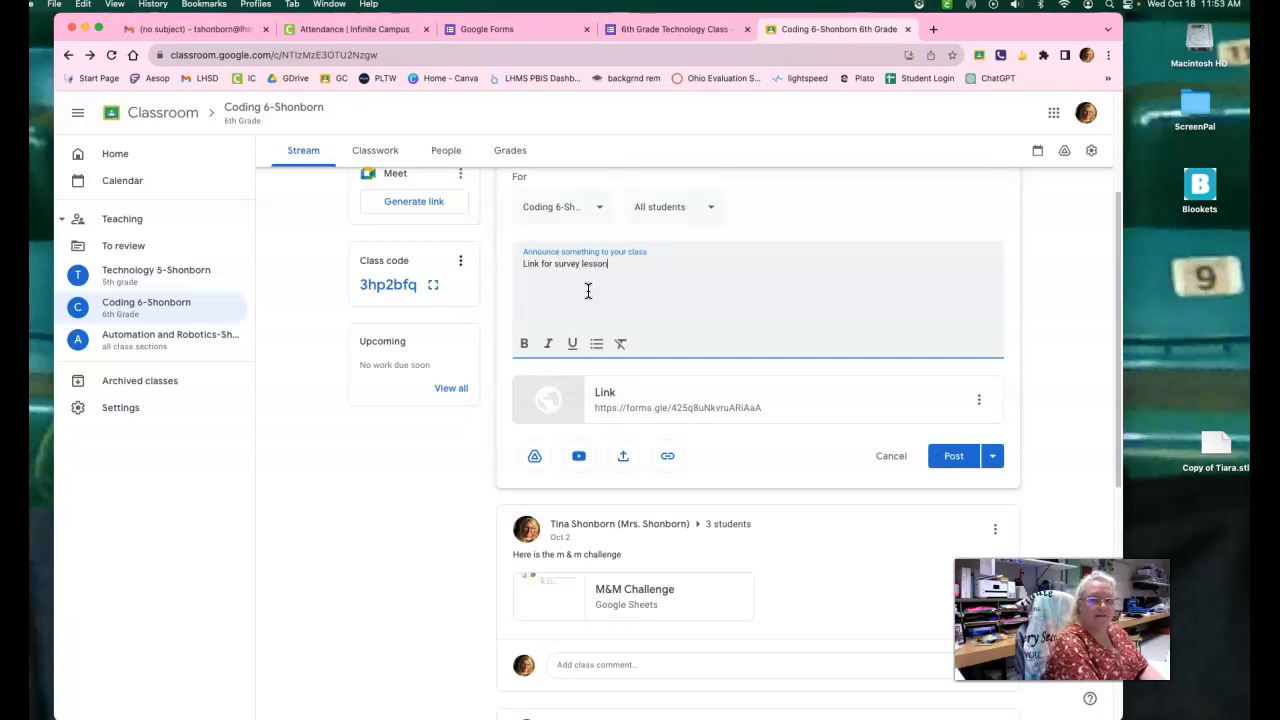
click(955, 458)
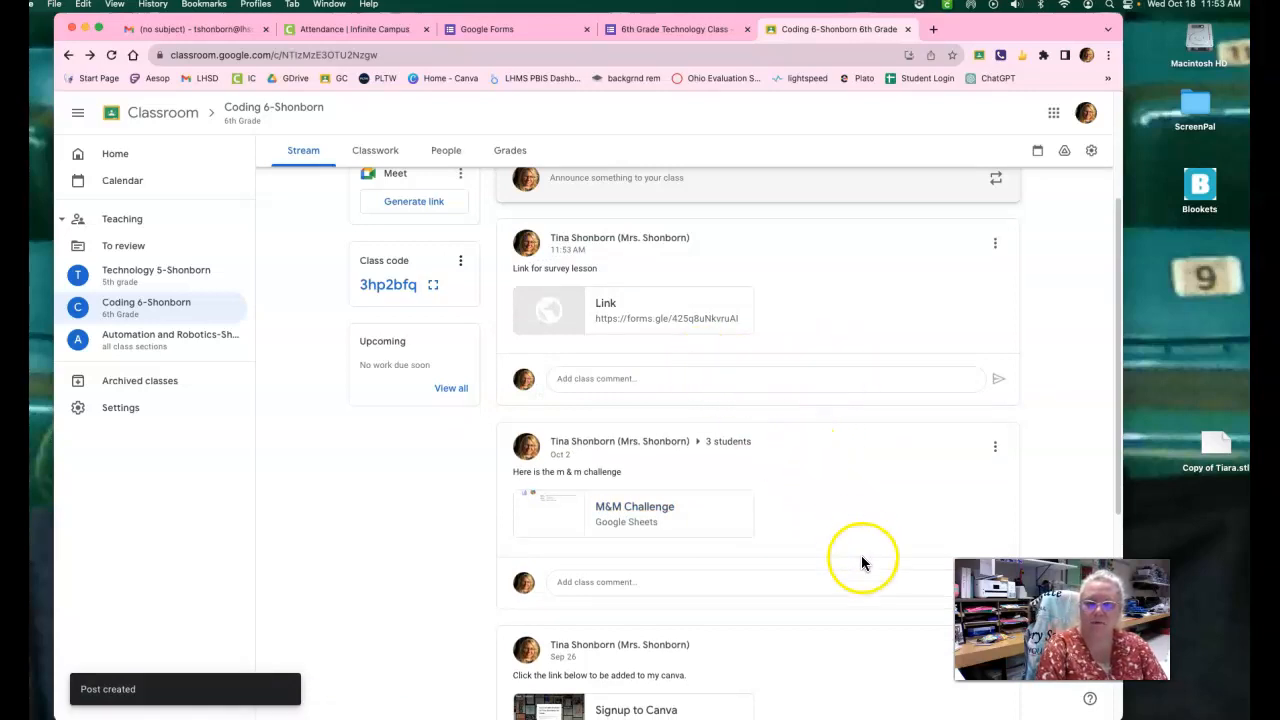
scroll(845, 568, up, 2)
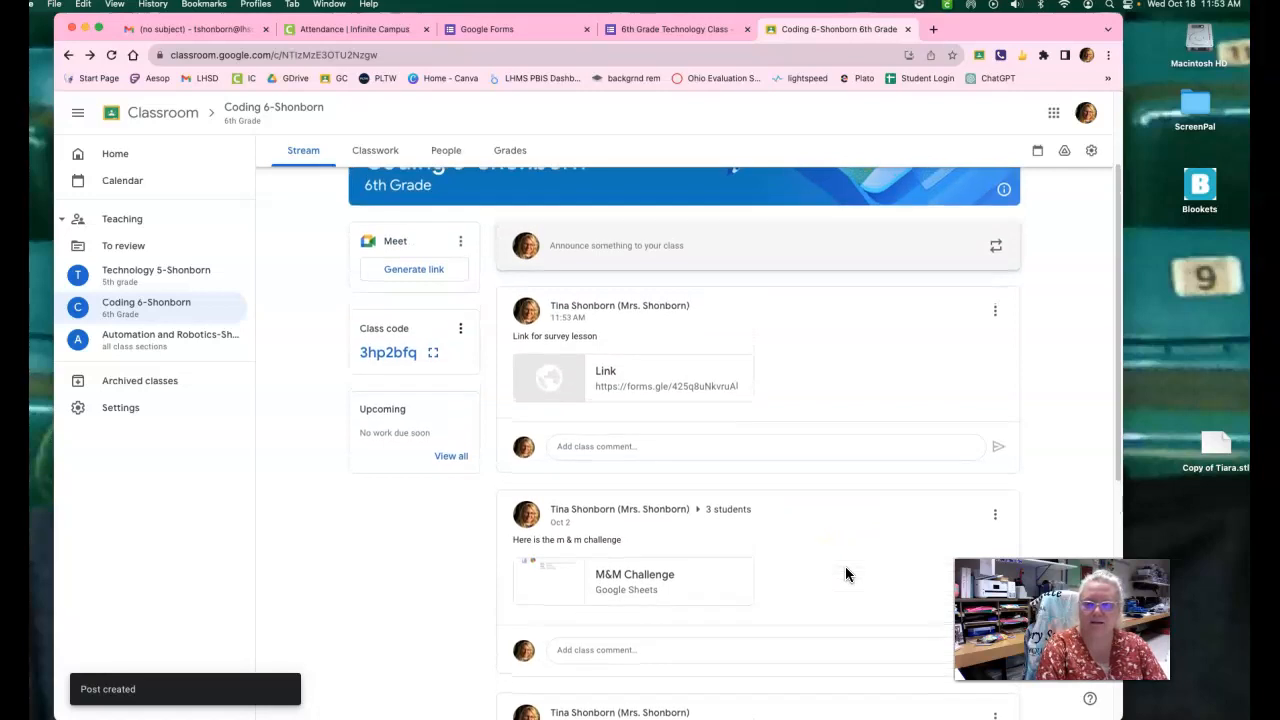
Open the survey link from the class announcement and fill in First Name with "Mrs." and Last Name with the teacher's surname.
click(603, 372)
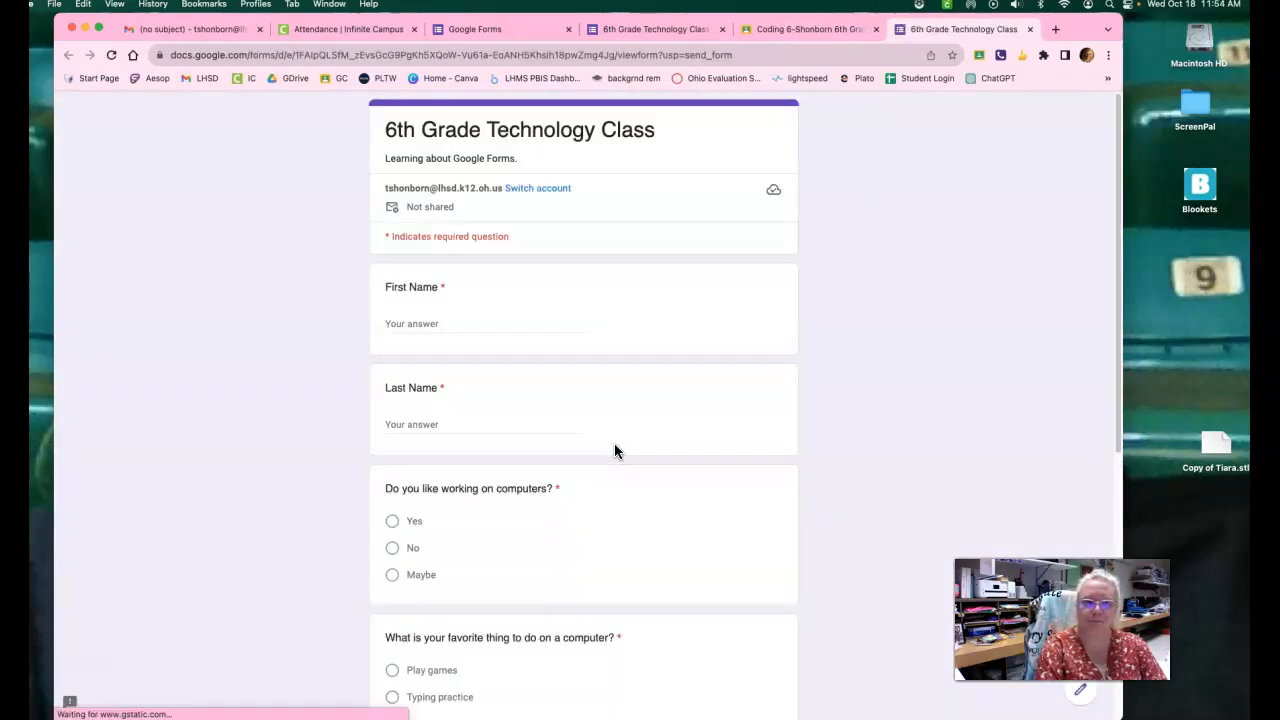
click(407, 320)
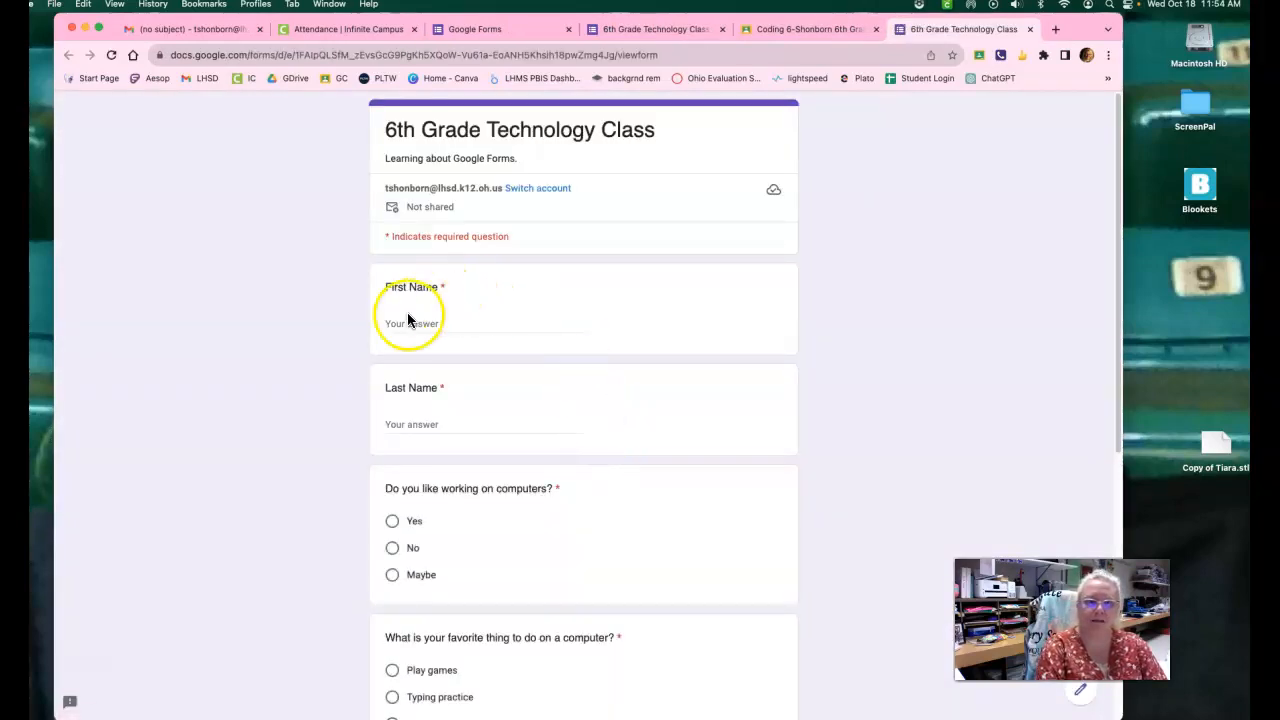
text(Mrs.)
click(397, 336)
click(392, 422)
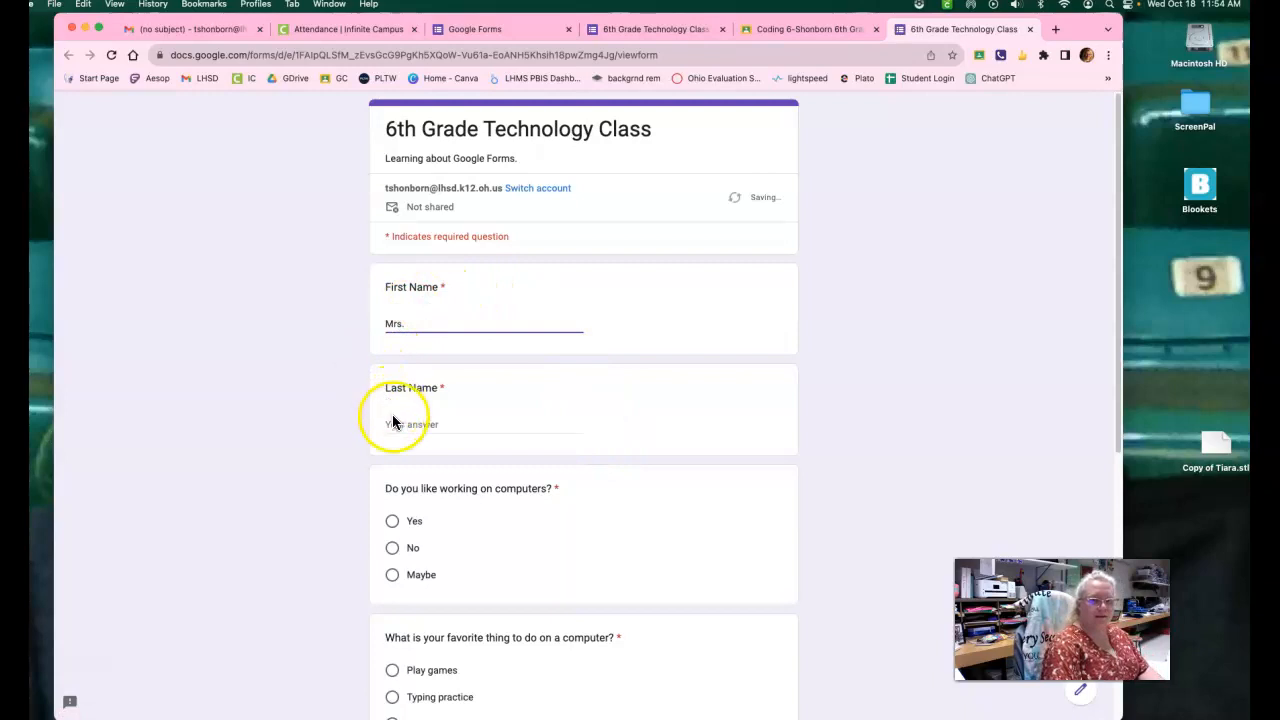
text(Shonborn)
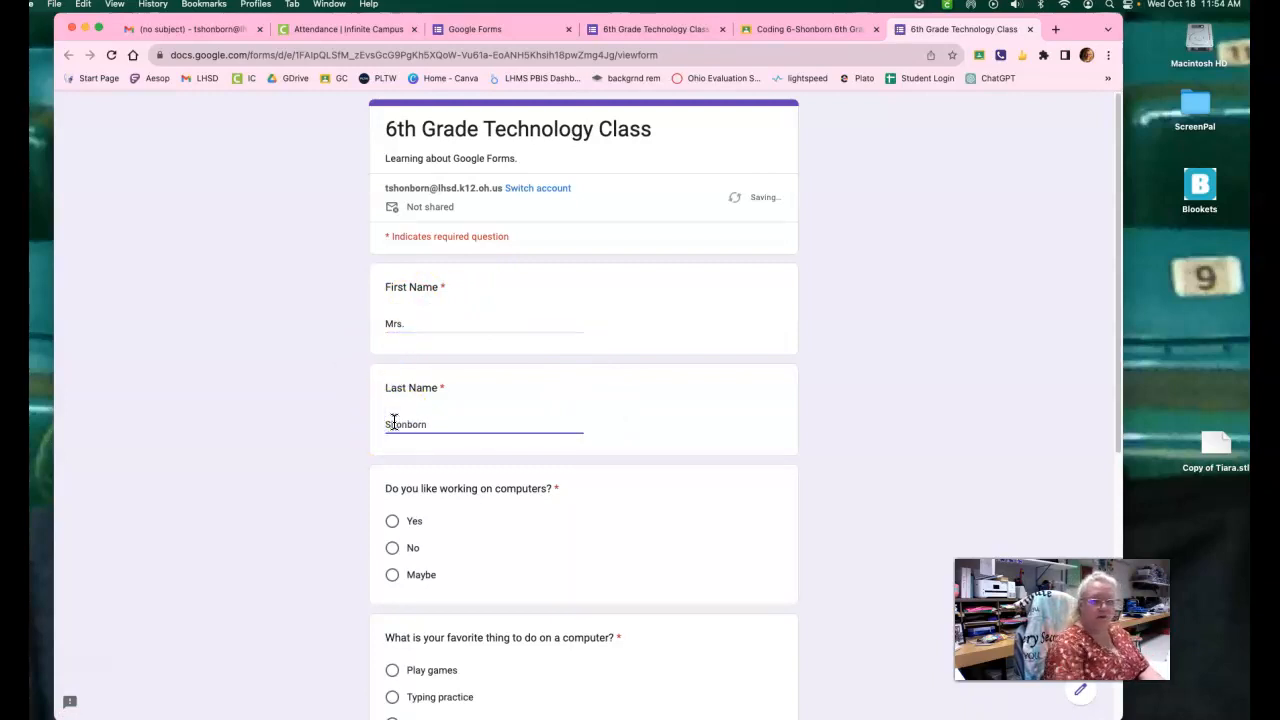
click(394, 438)
Answer "Yes" to liking working on computers and choose "Draw or make printable things" as the favorite thing to do.
scroll(405, 455, down, 3)
click(394, 400)
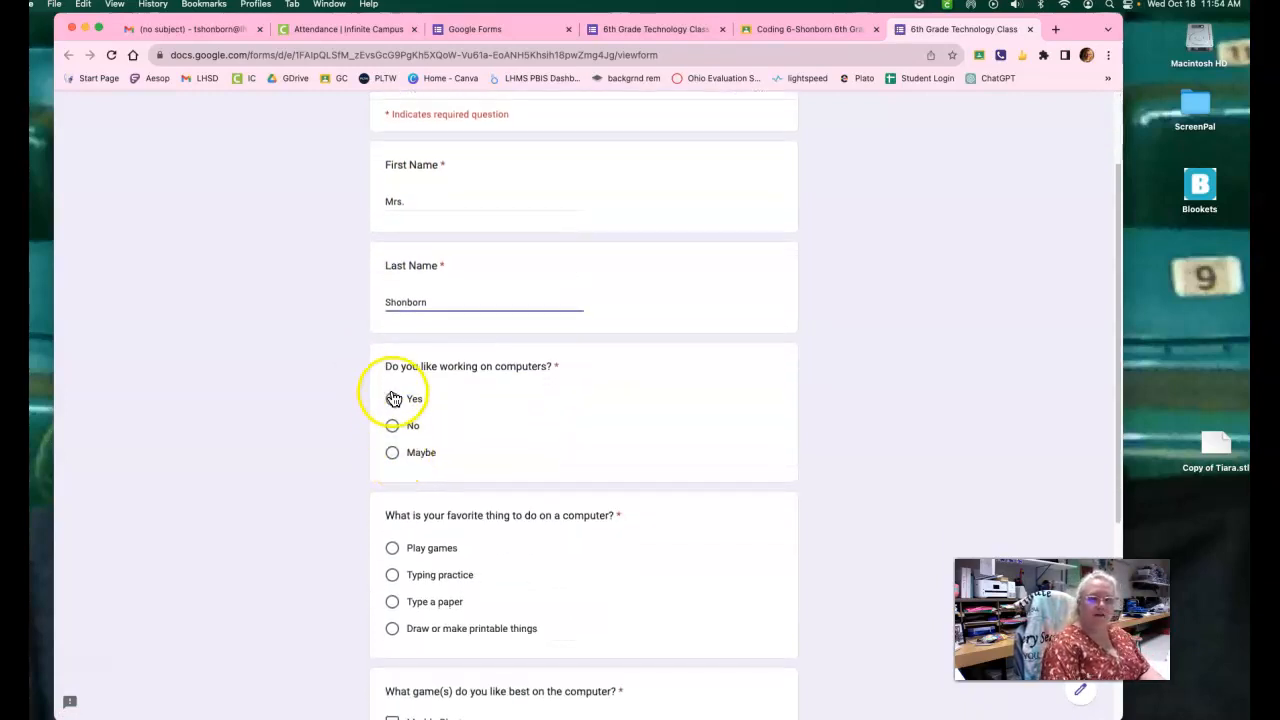
scroll(491, 451, down, 3)
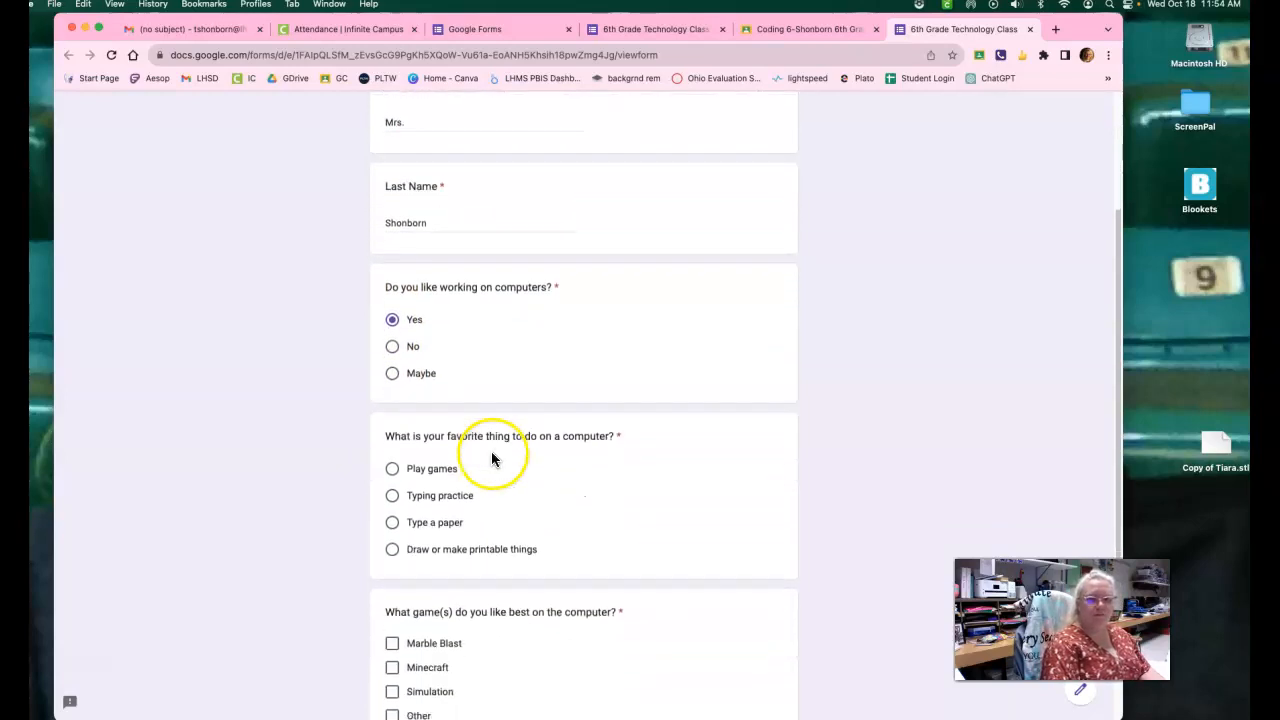
scroll(487, 460, down, 1)
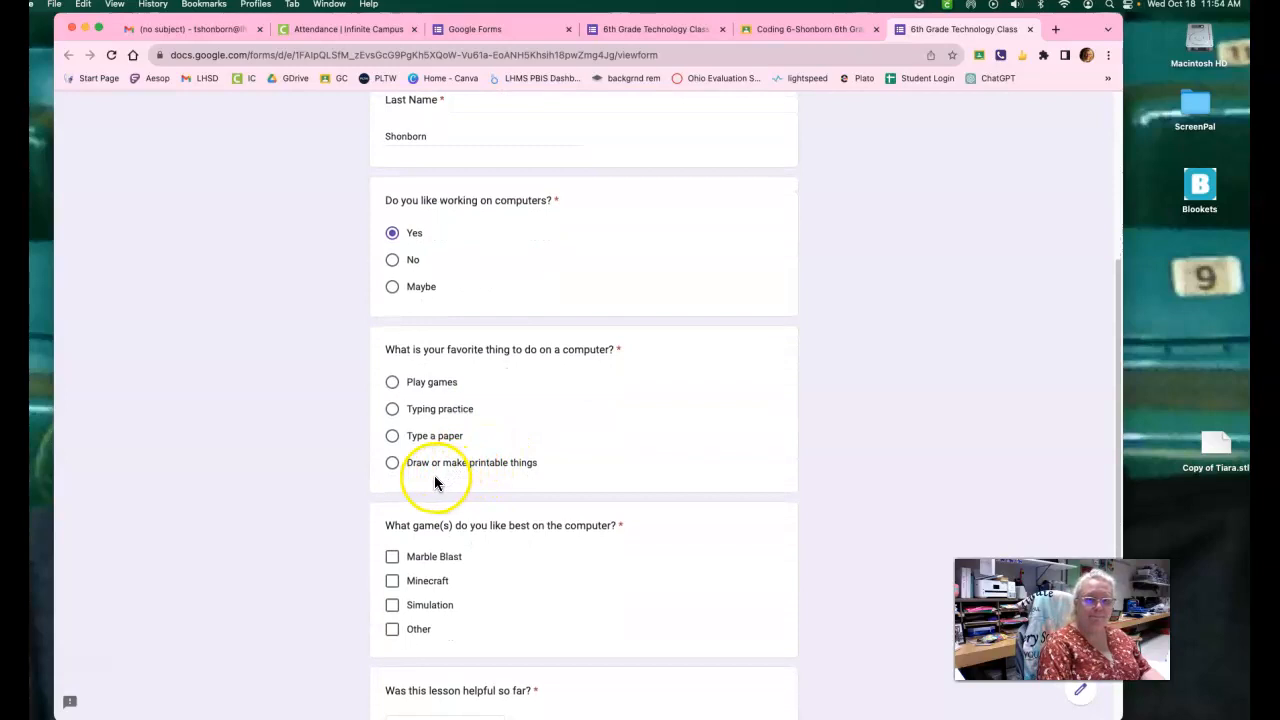
click(392, 464)
Check "Other" for the best-liked games, answer "Yes" to the lesson being helpful, and submit the form.
scroll(555, 475, down, 3)
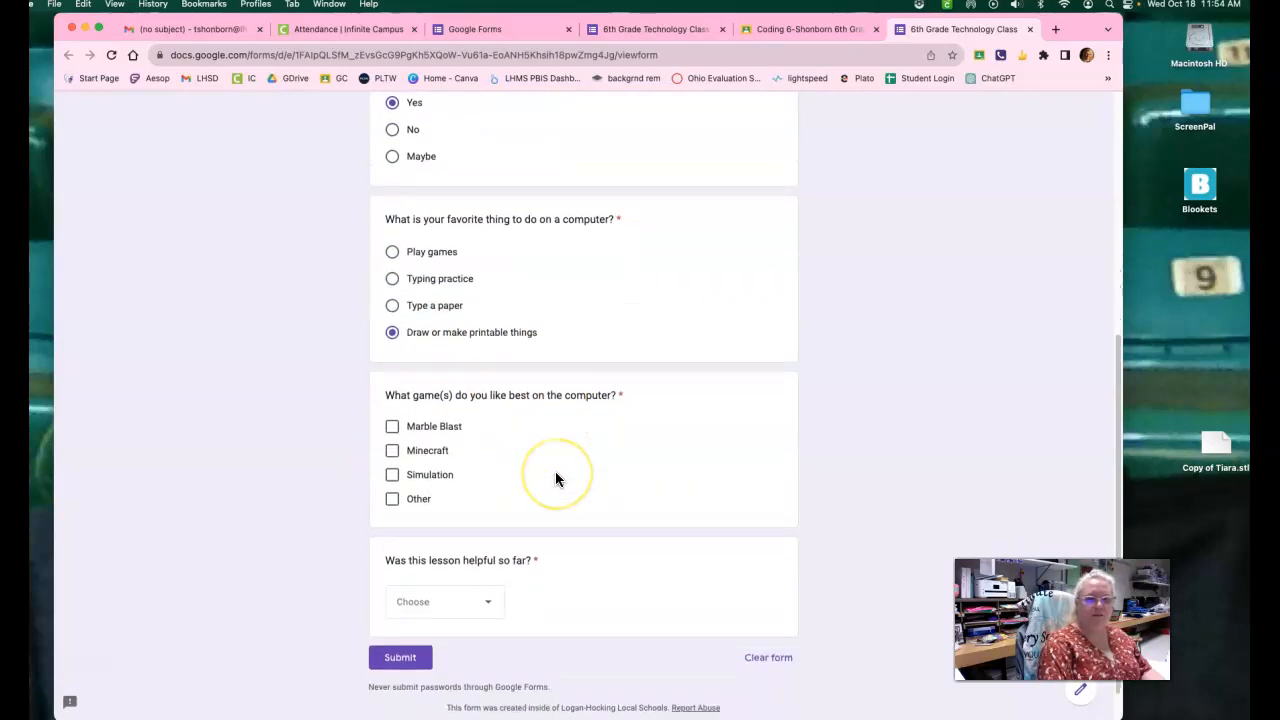
scroll(557, 479, down, 1)
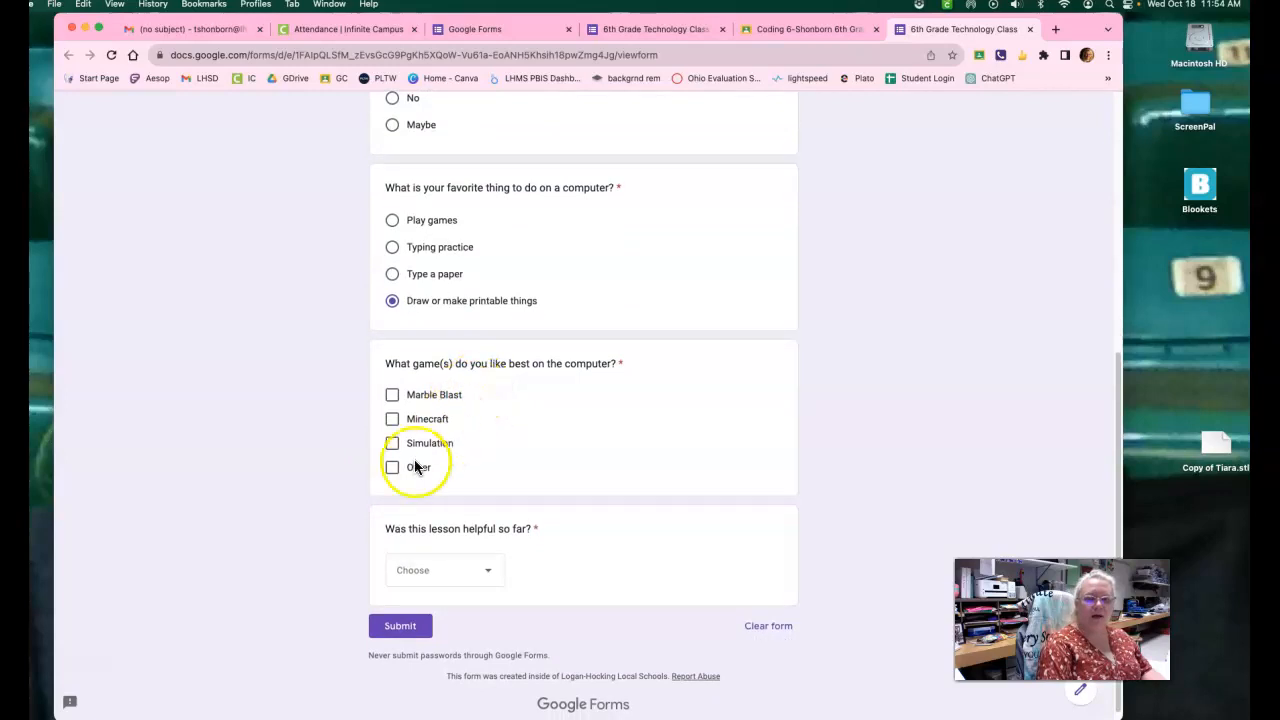
click(396, 469)
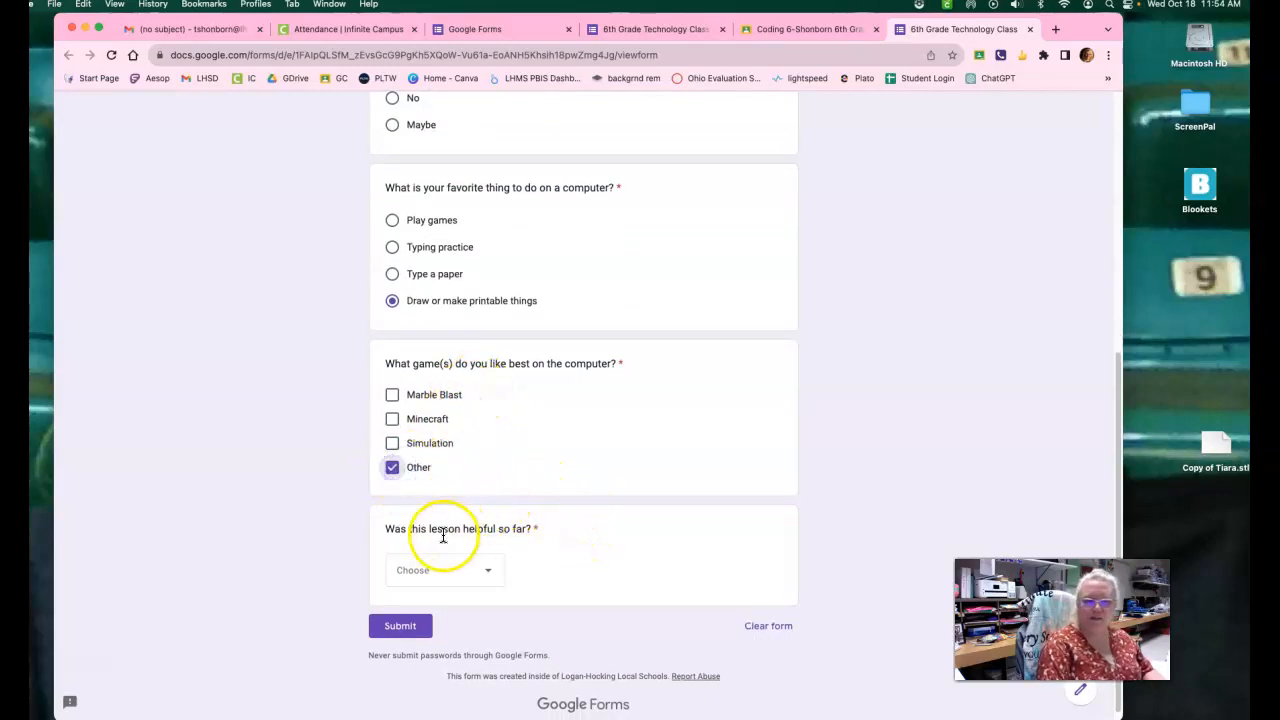
click(428, 572)
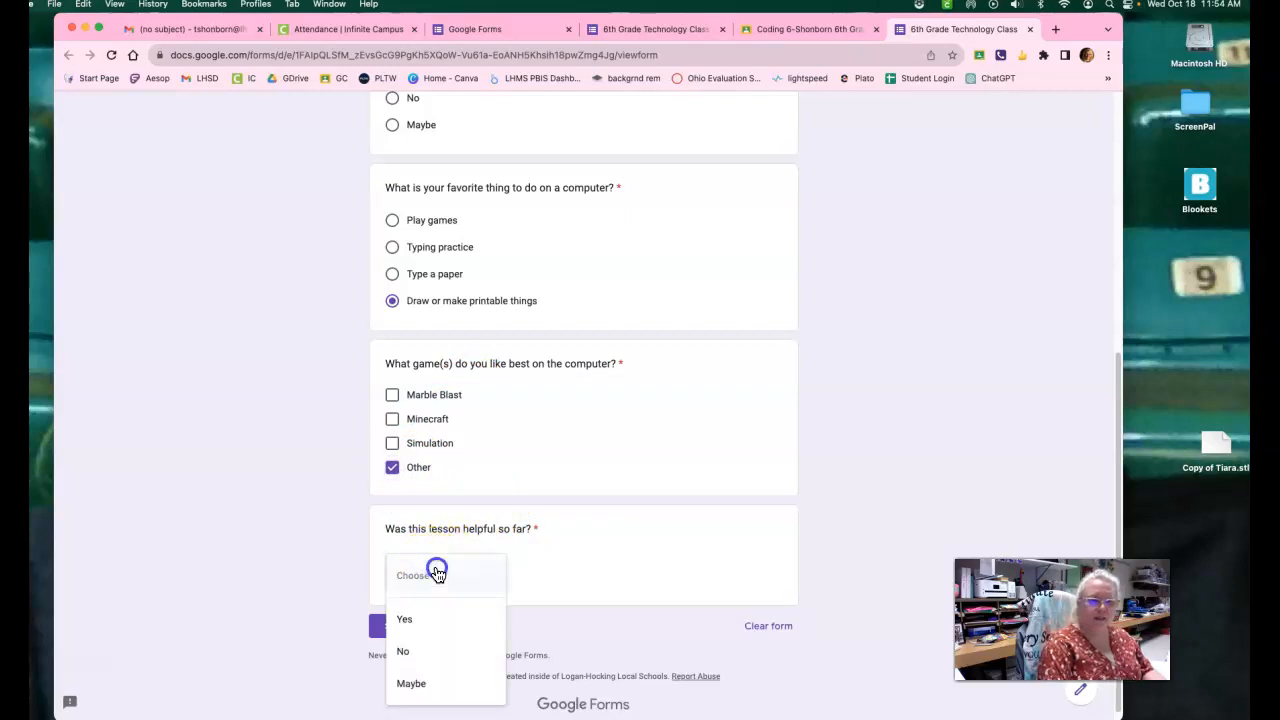
click(421, 621)
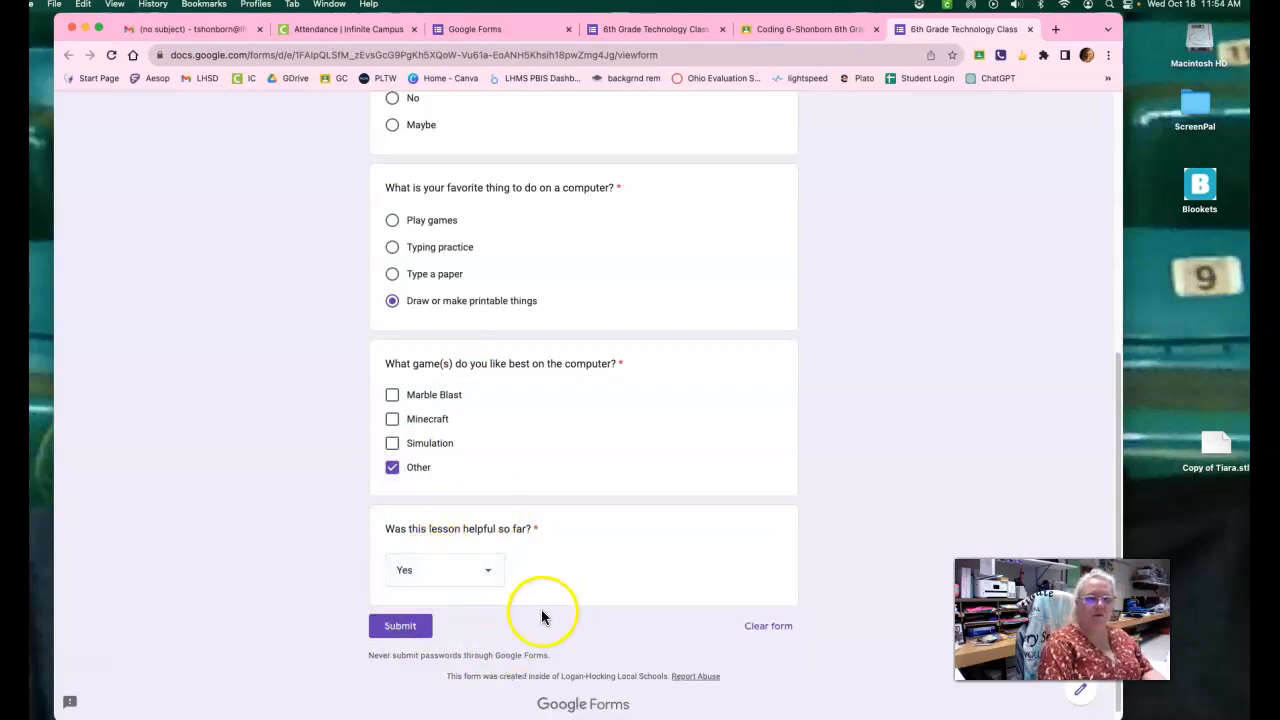
click(395, 630)
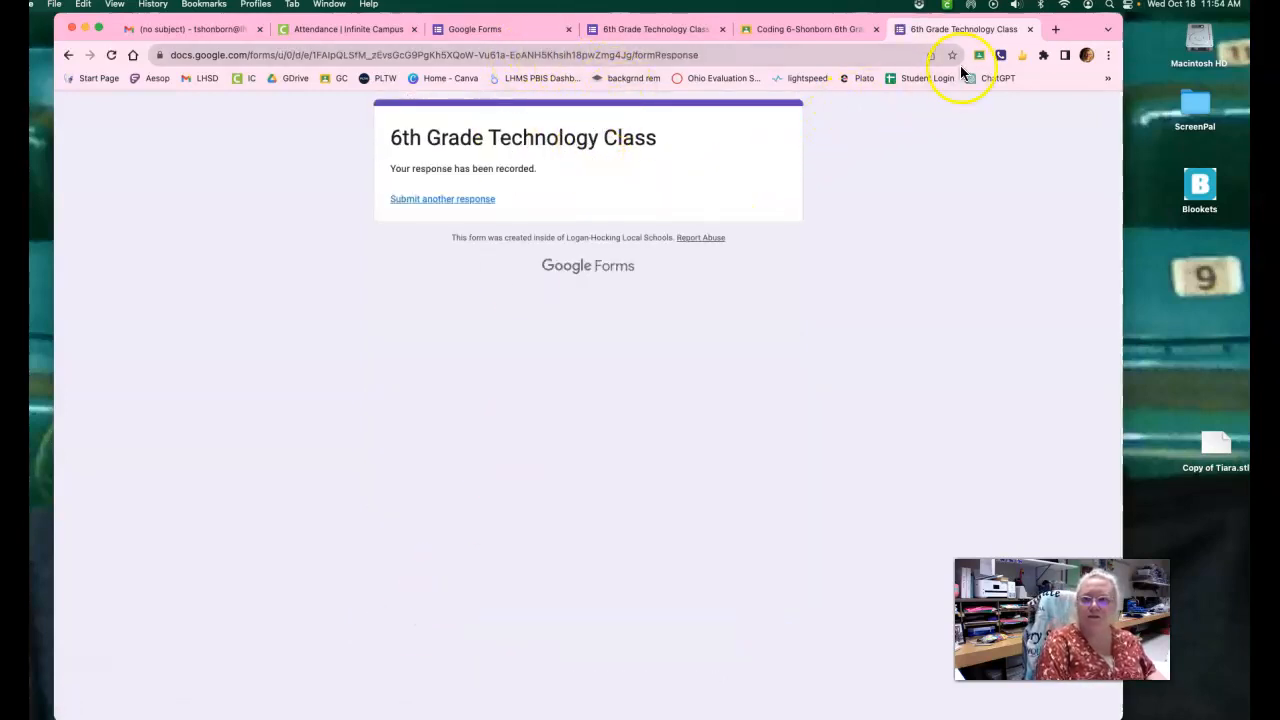
Close the submitted form and Google Classroom, and dismiss the Send form dialog in the form editor.
click(1031, 32)
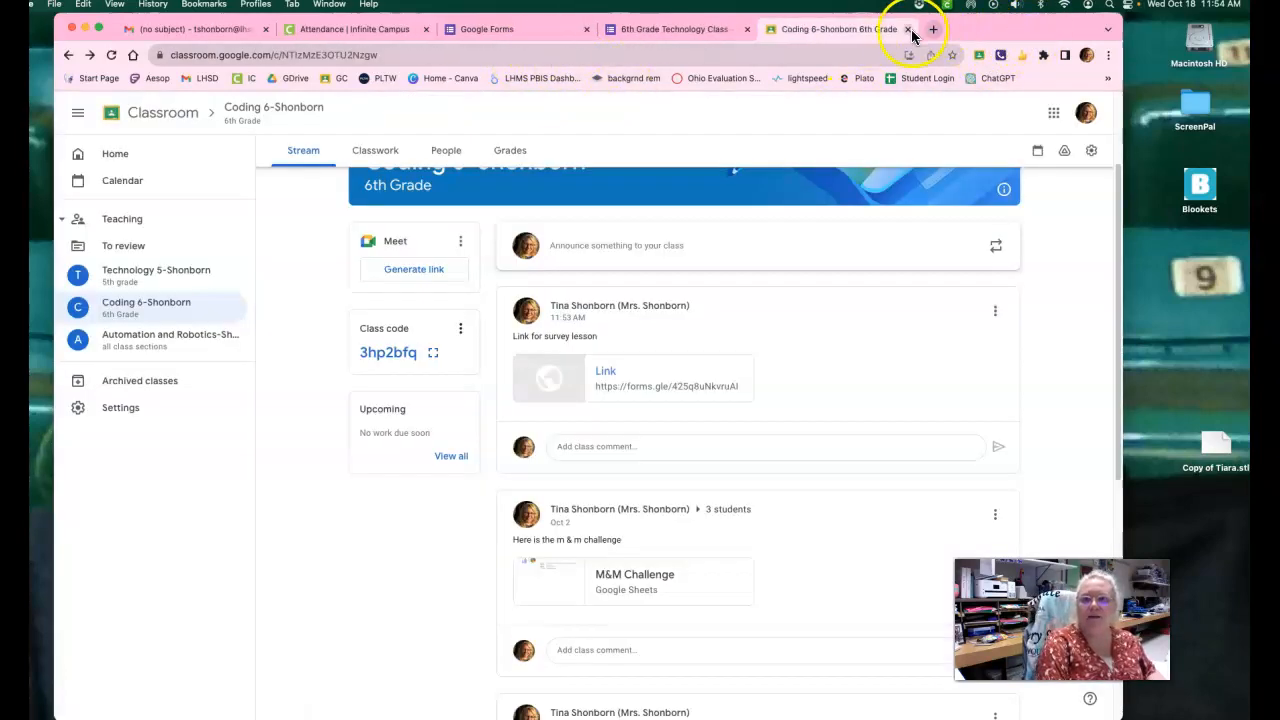
click(908, 34)
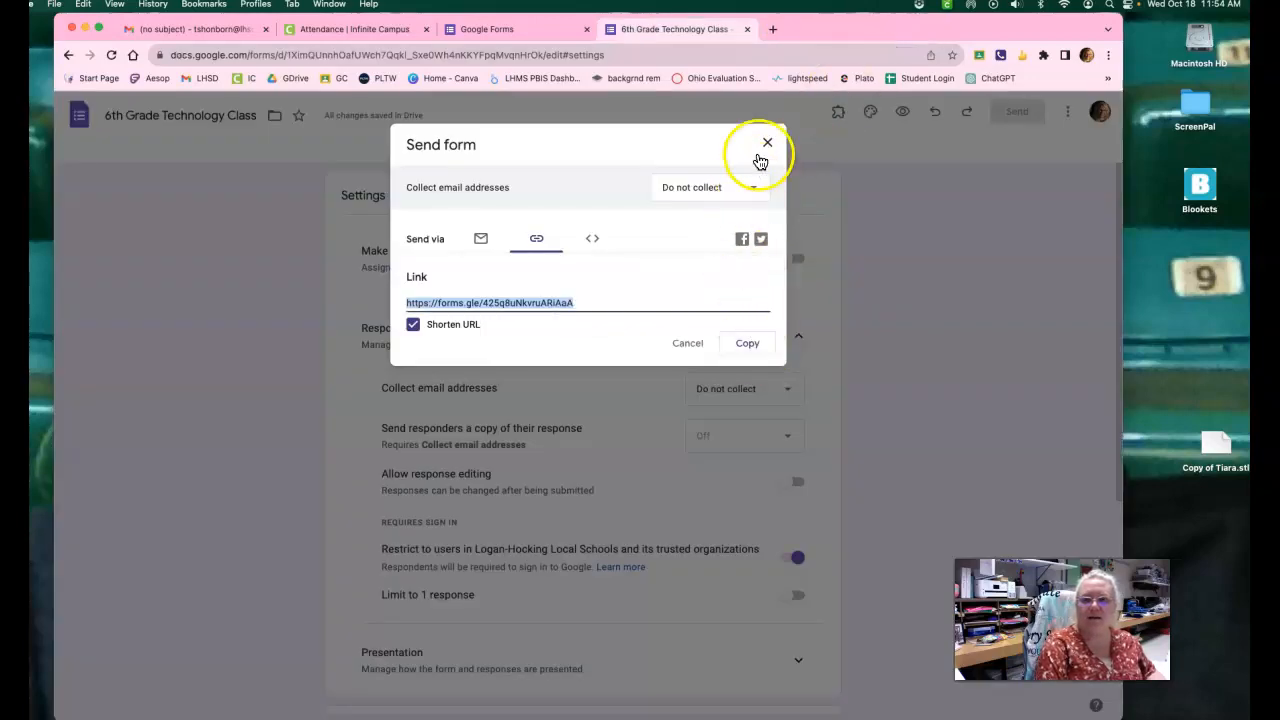
click(763, 146)
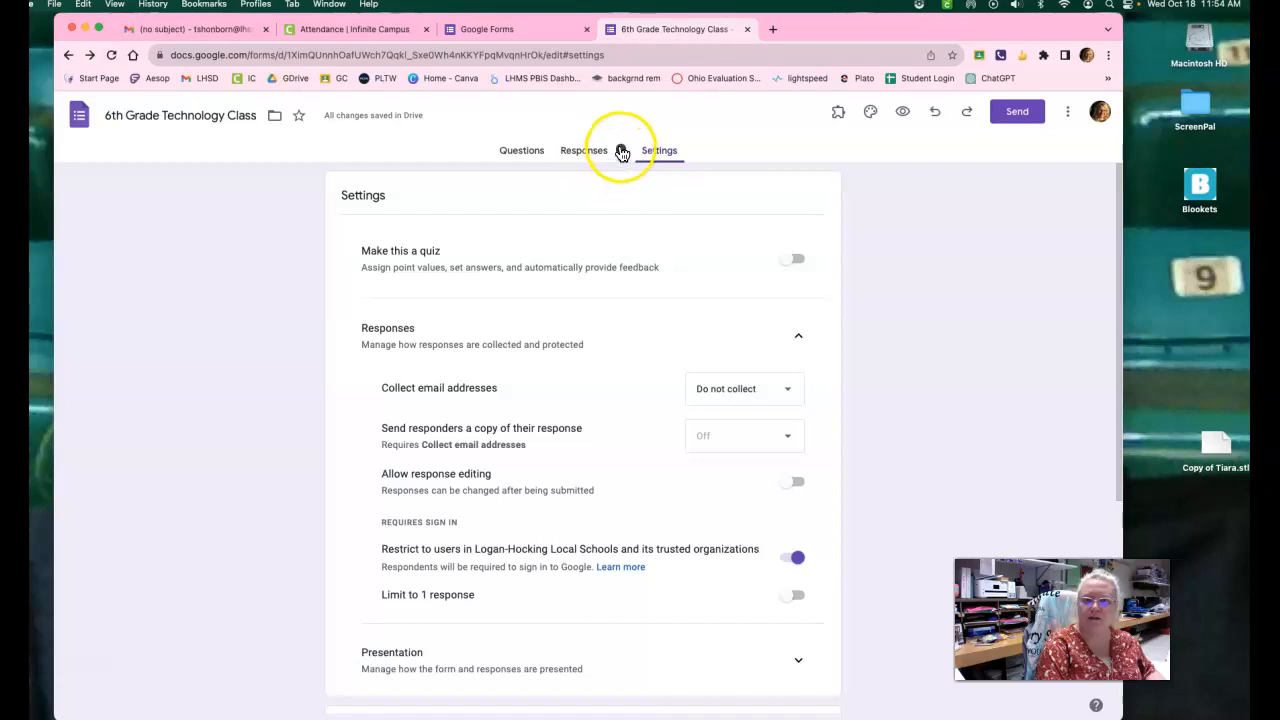
Open the form's responses and review the summary of answers and charts for every question.
click(584, 151)
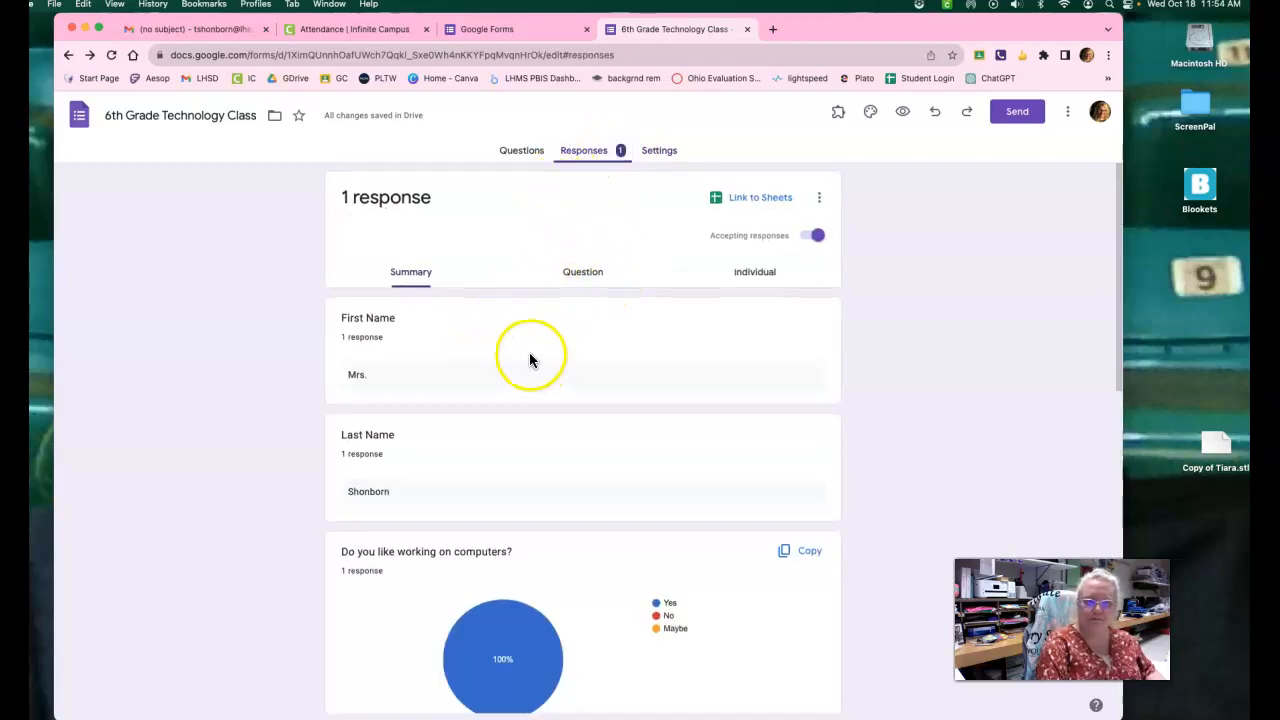
scroll(505, 348, down, 1)
scroll(505, 348, down, 5)
mouse_move(523, 334)
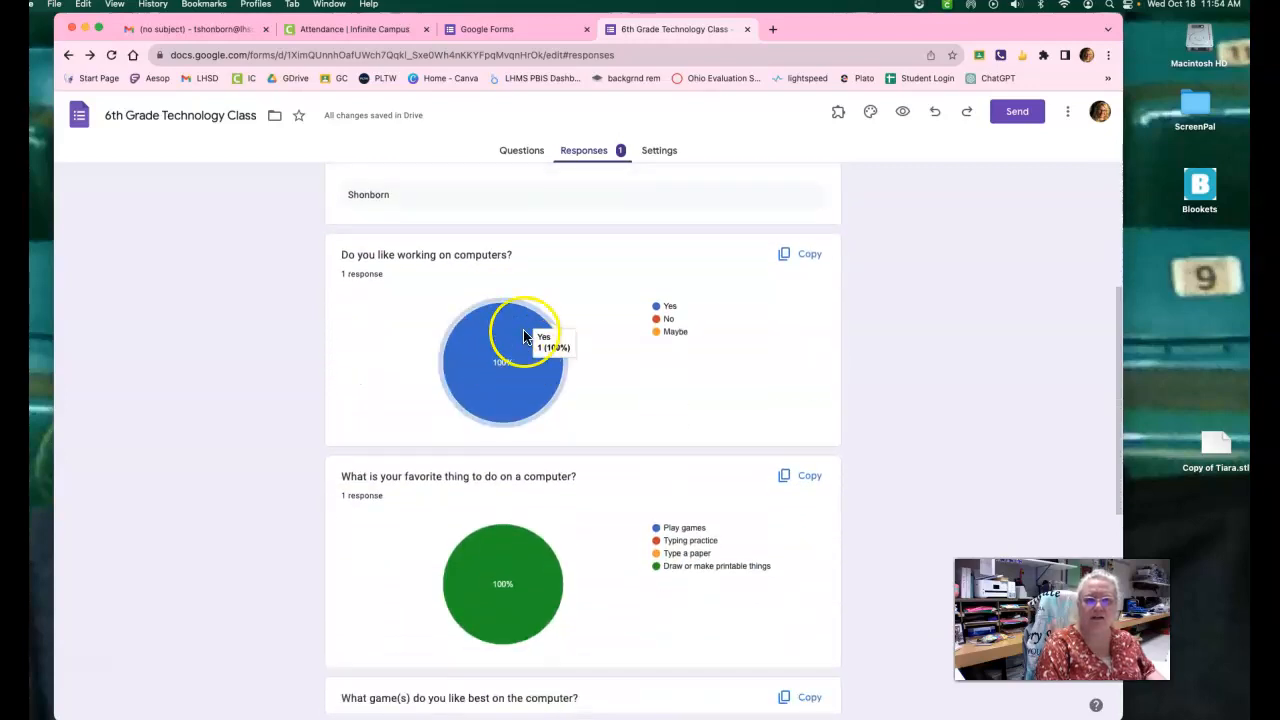
scroll(540, 453, down, 9)
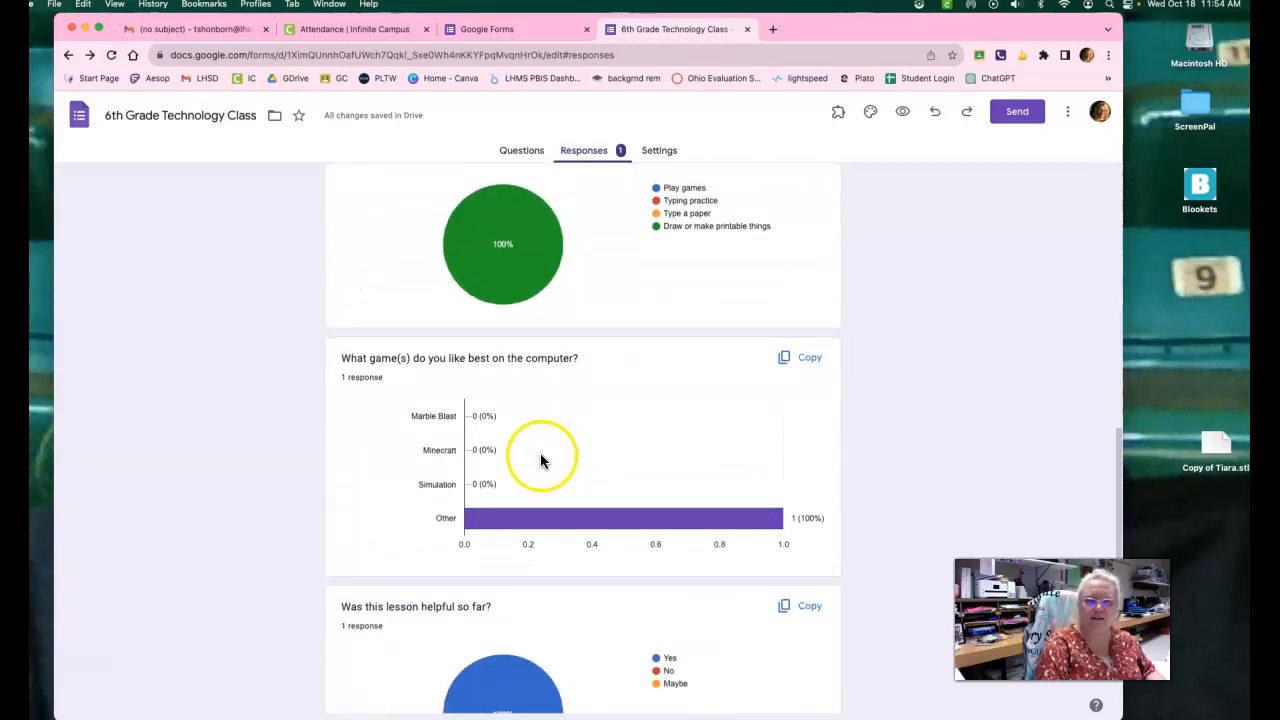
scroll(541, 455, up, 15)
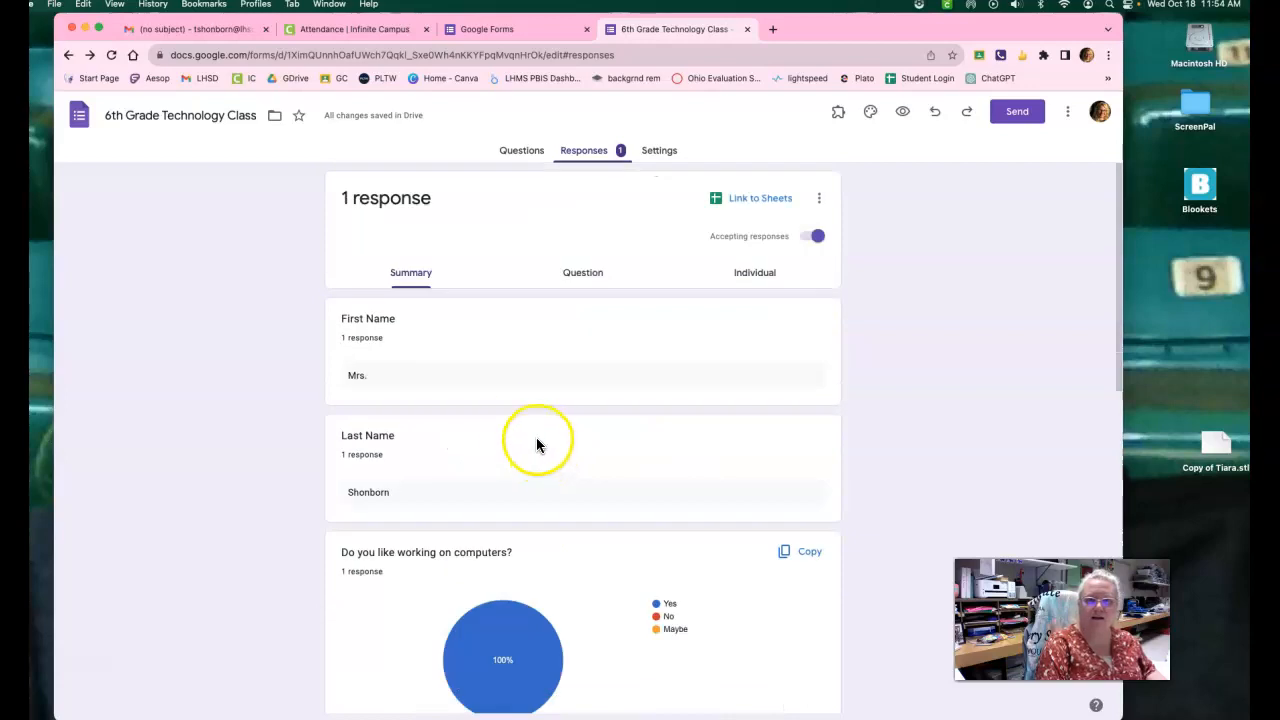
View the responses question by question, moving forward from First Name through the following questions.
click(586, 275)
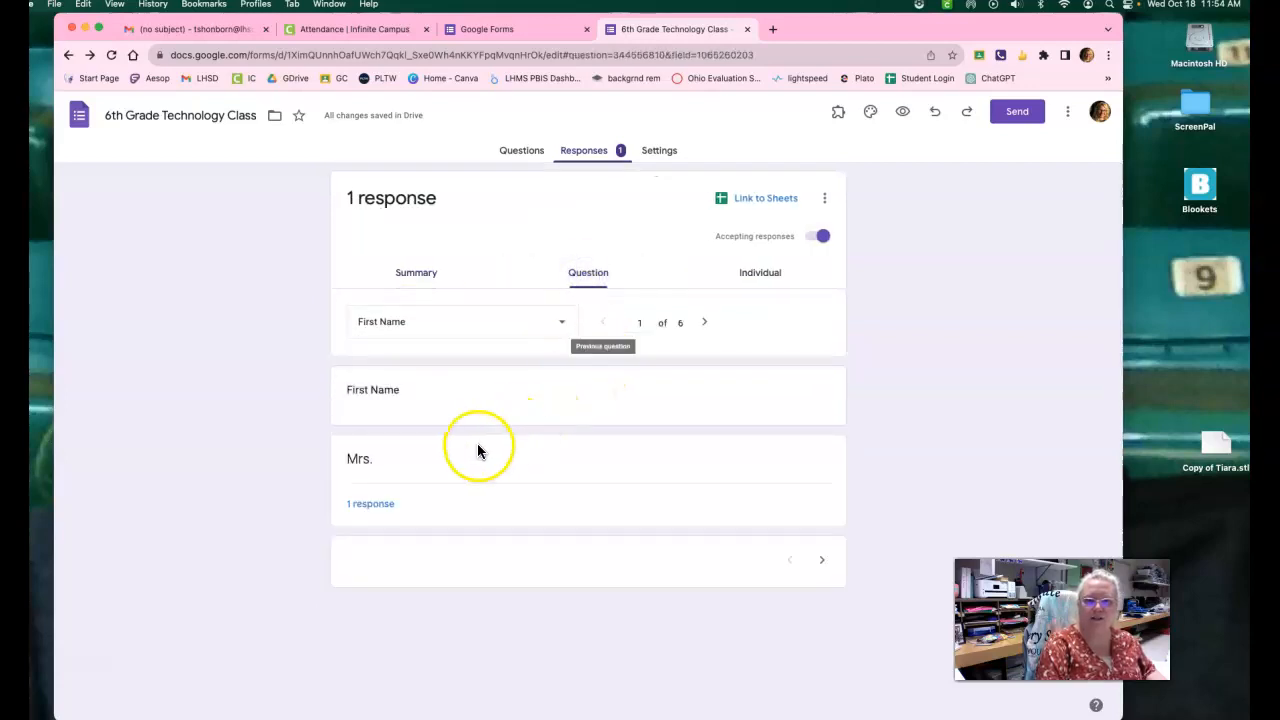
click(821, 560)
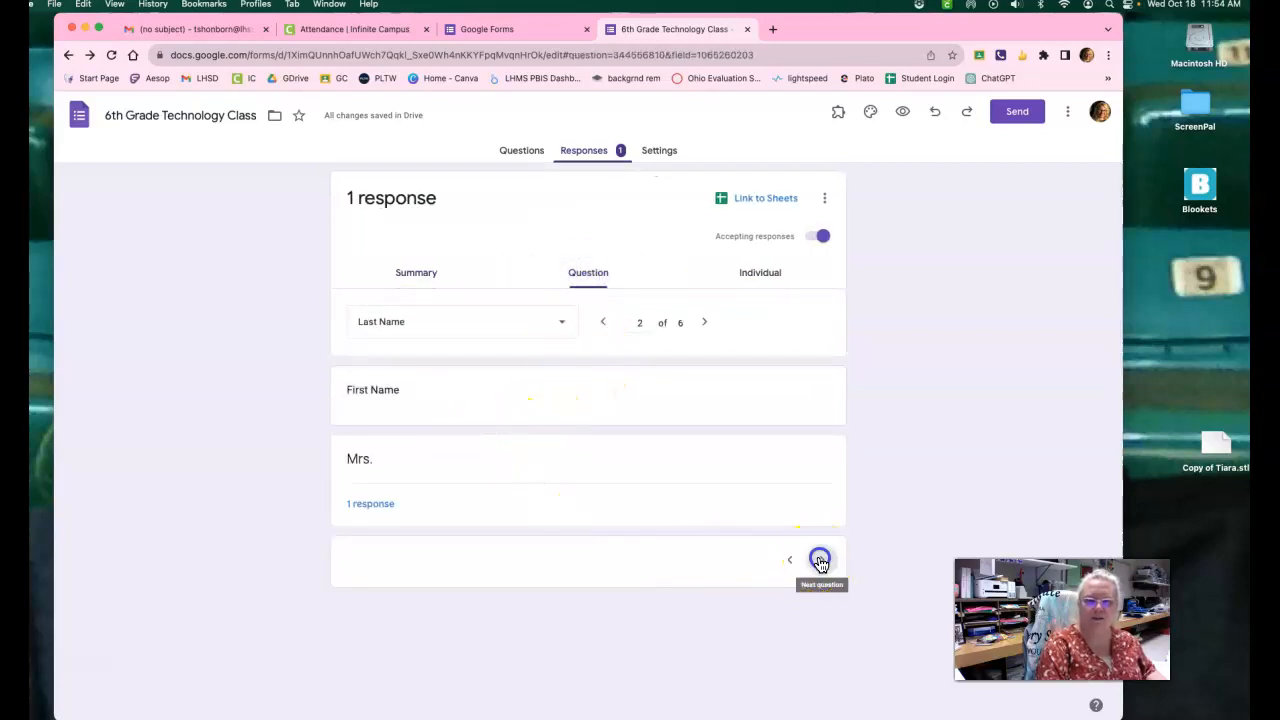
click(820, 561)
click(820, 561)
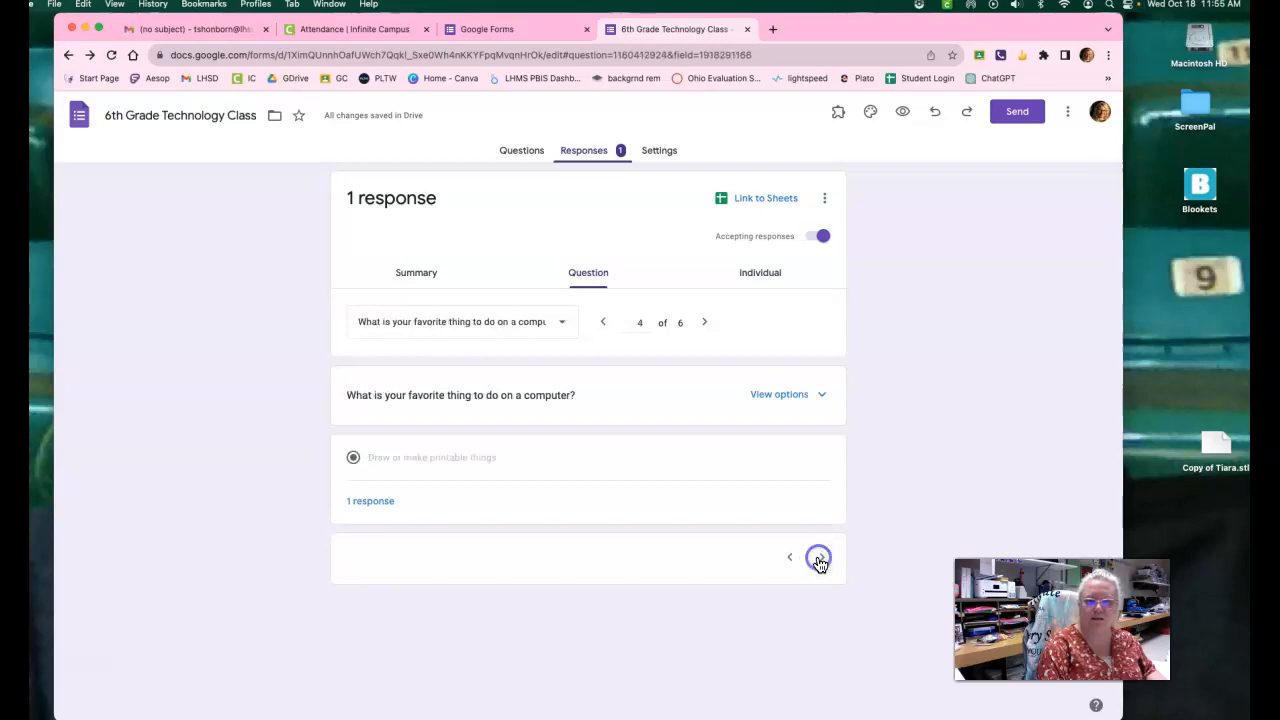
click(820, 561)
View the individual response and look through all of its submitted answers.
click(759, 272)
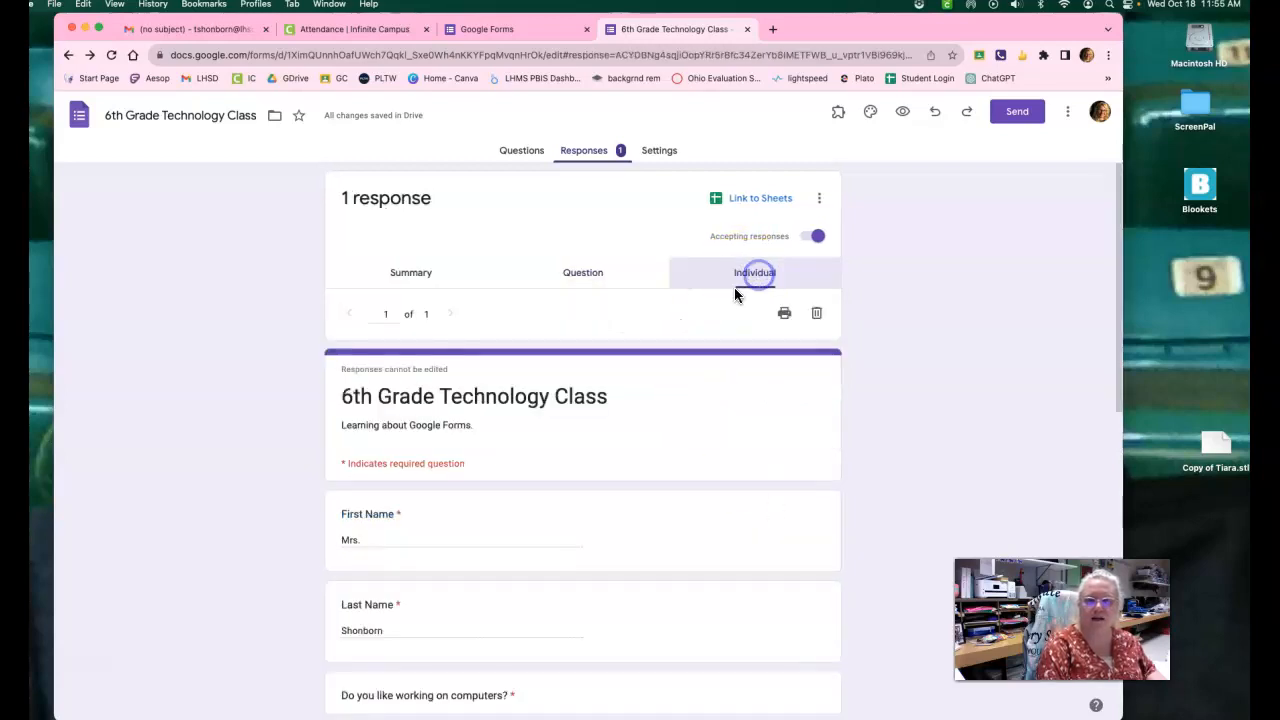
scroll(476, 486, down, 3)
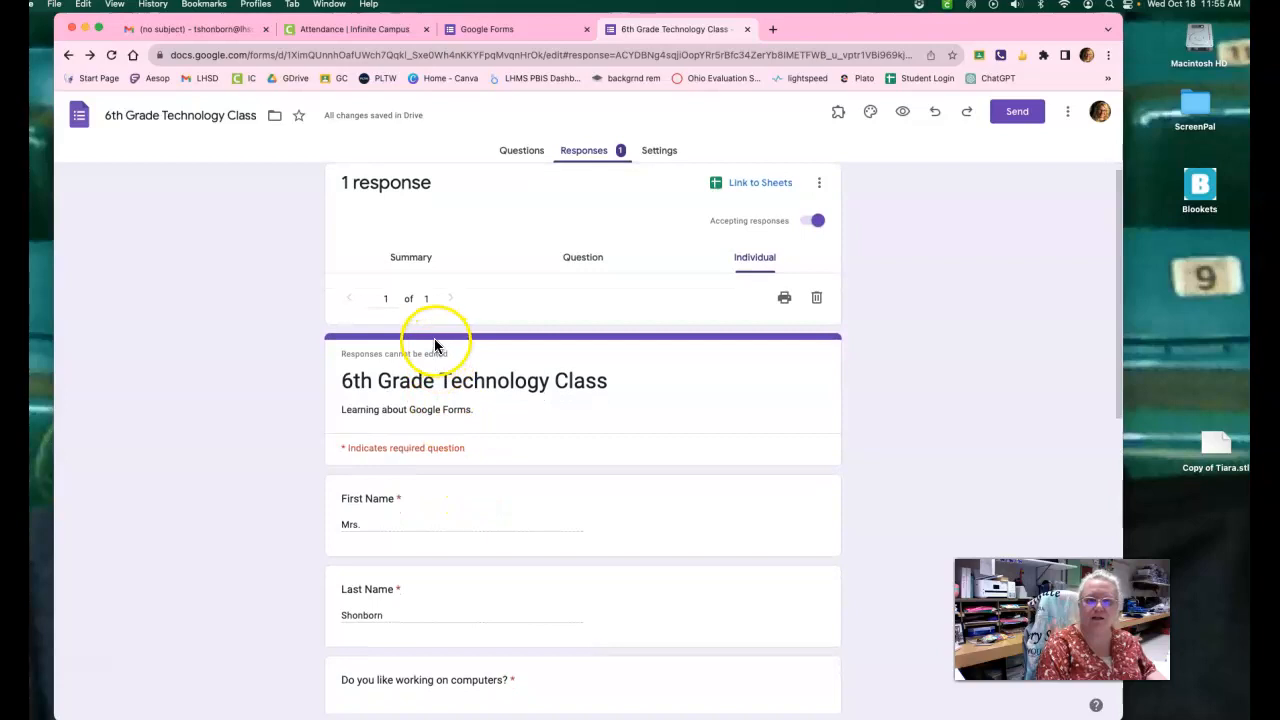
scroll(476, 486, down, 7)
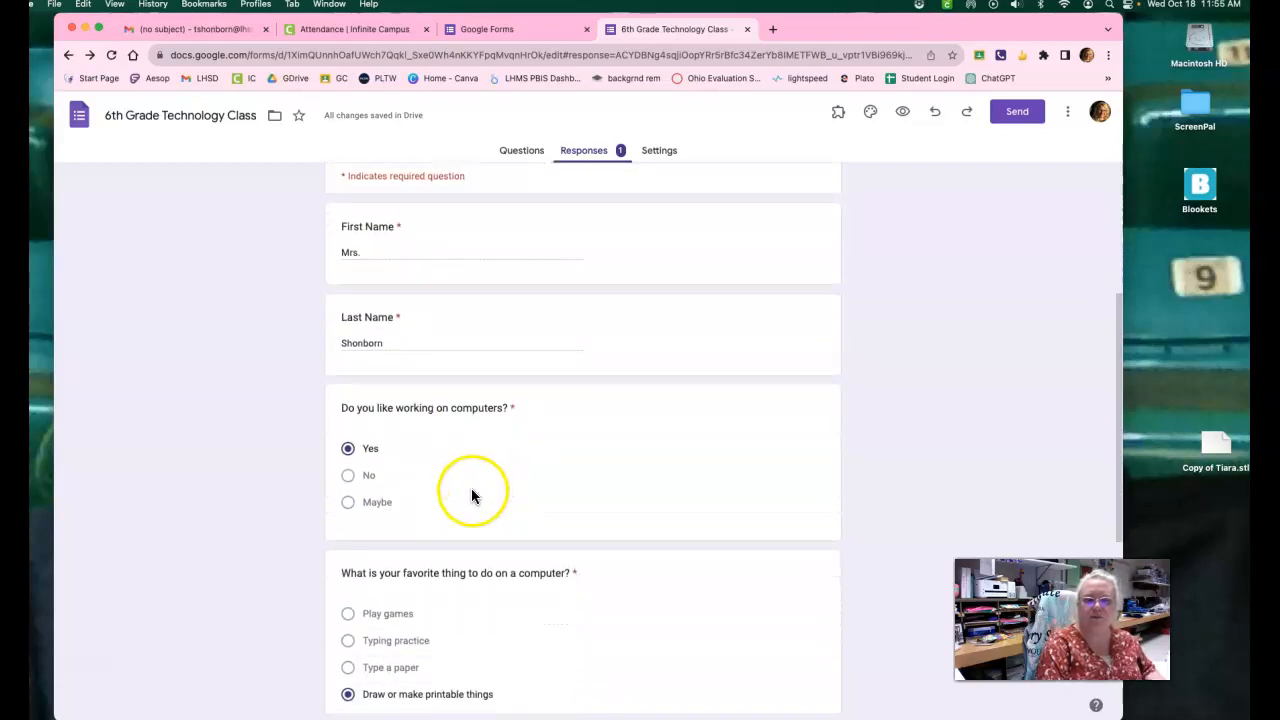
scroll(469, 500, down, 2)
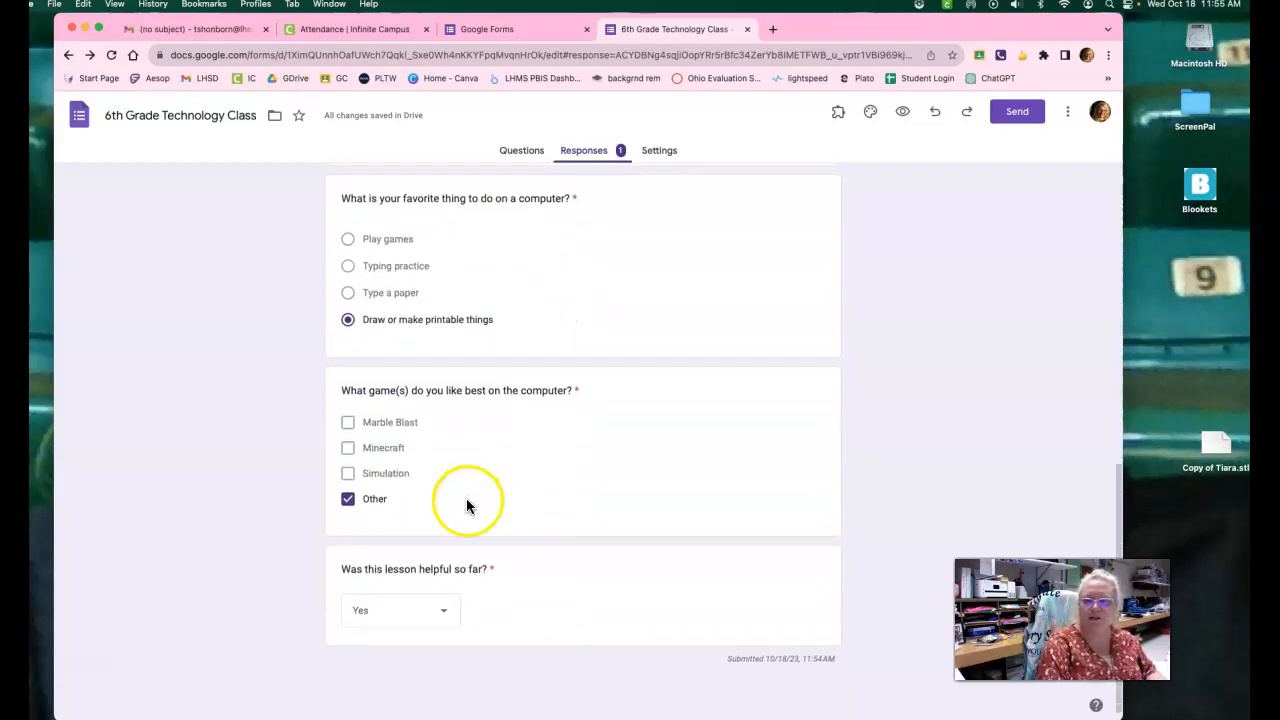
scroll(469, 506, up, 9)
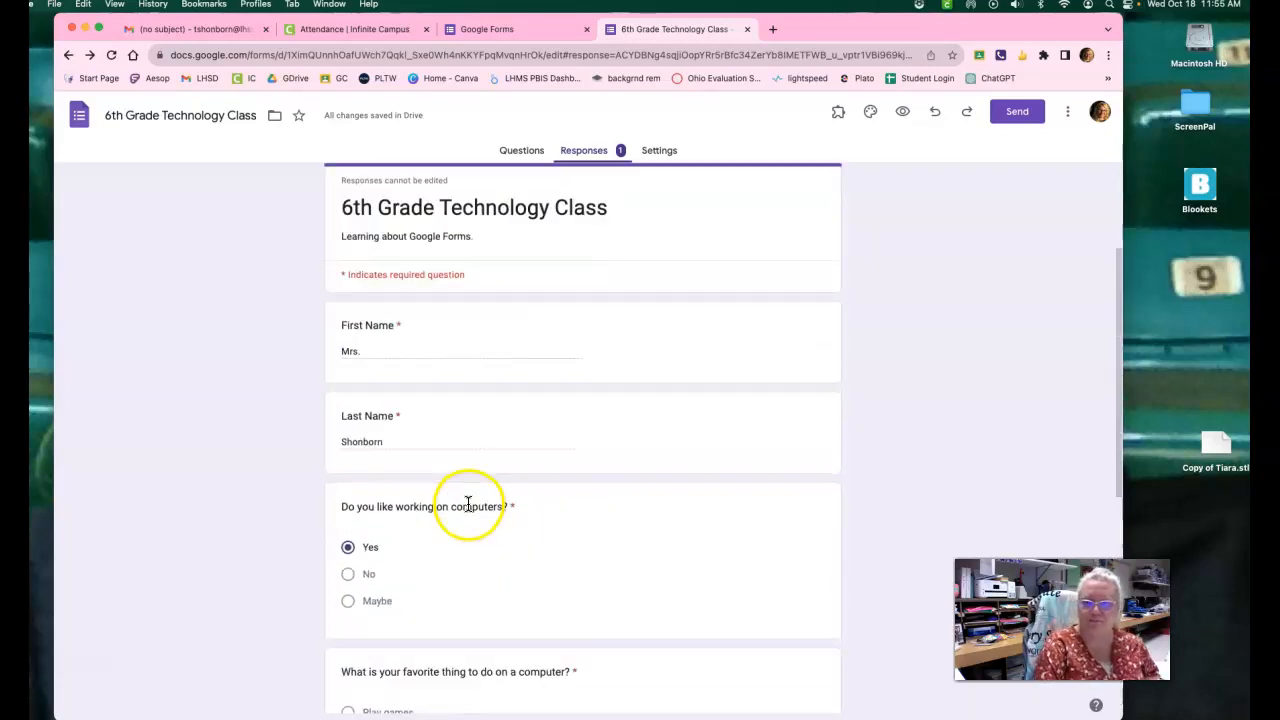
scroll(475, 460, up, 4)
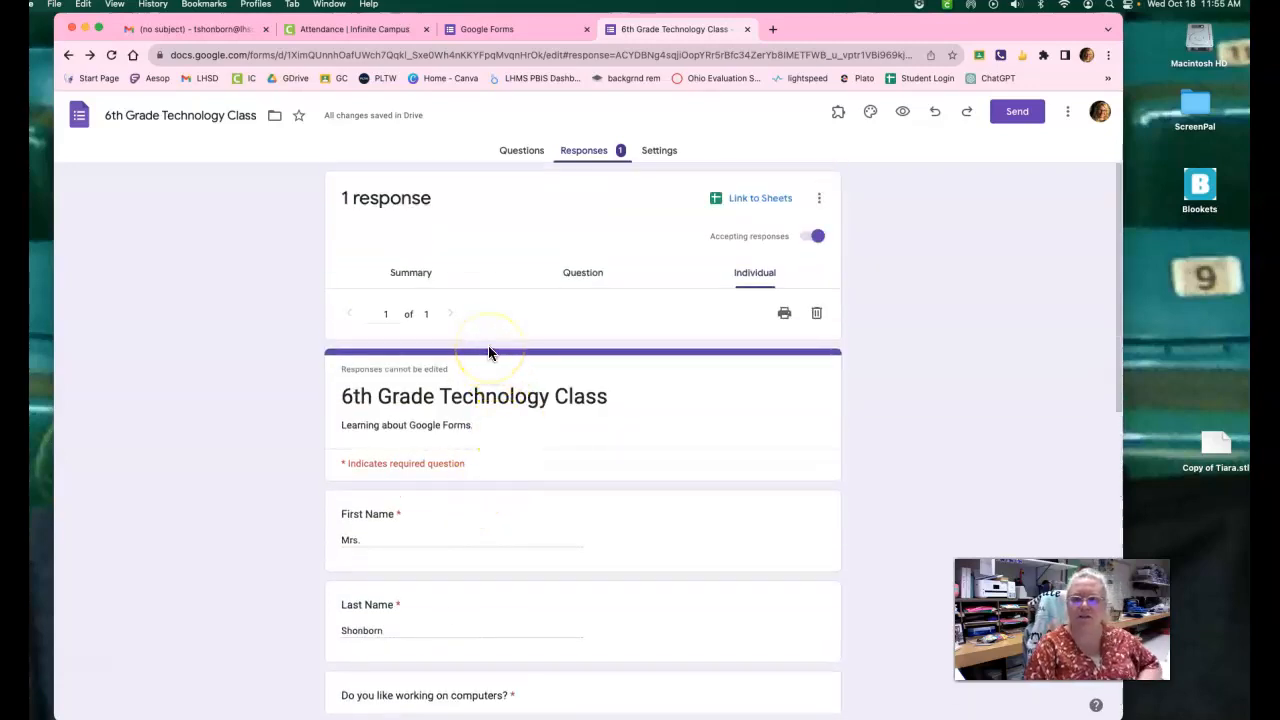